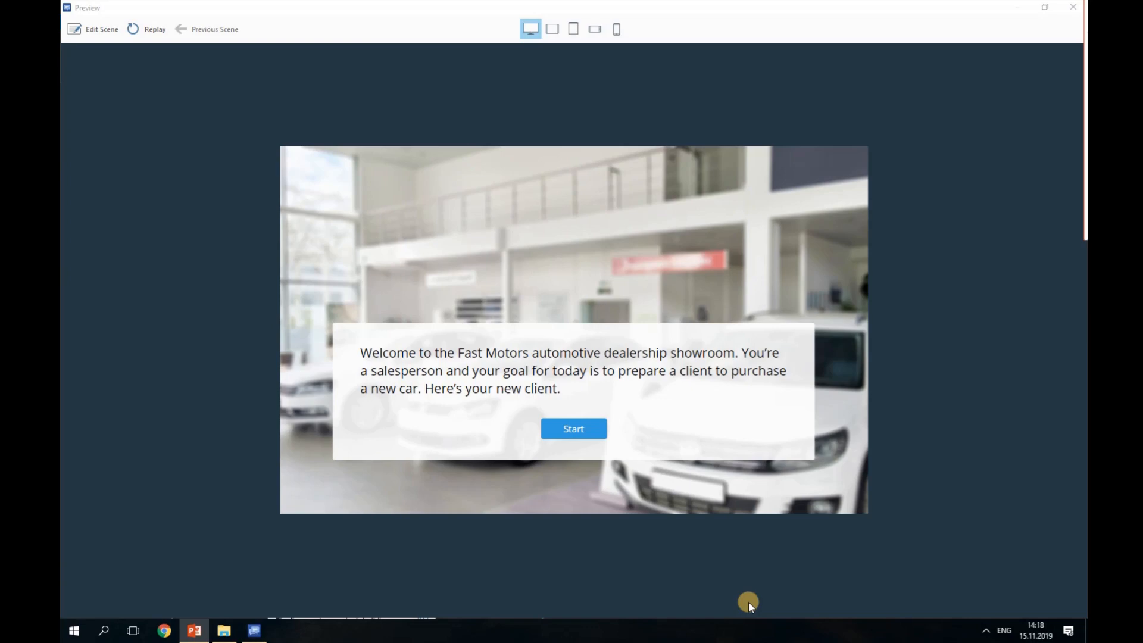
# - Start the showroom dialogue preview, wait a couple of minutes before approaching the client, and greet her with the full "Good afternoon" introduction
pyautogui.click(591, 434)
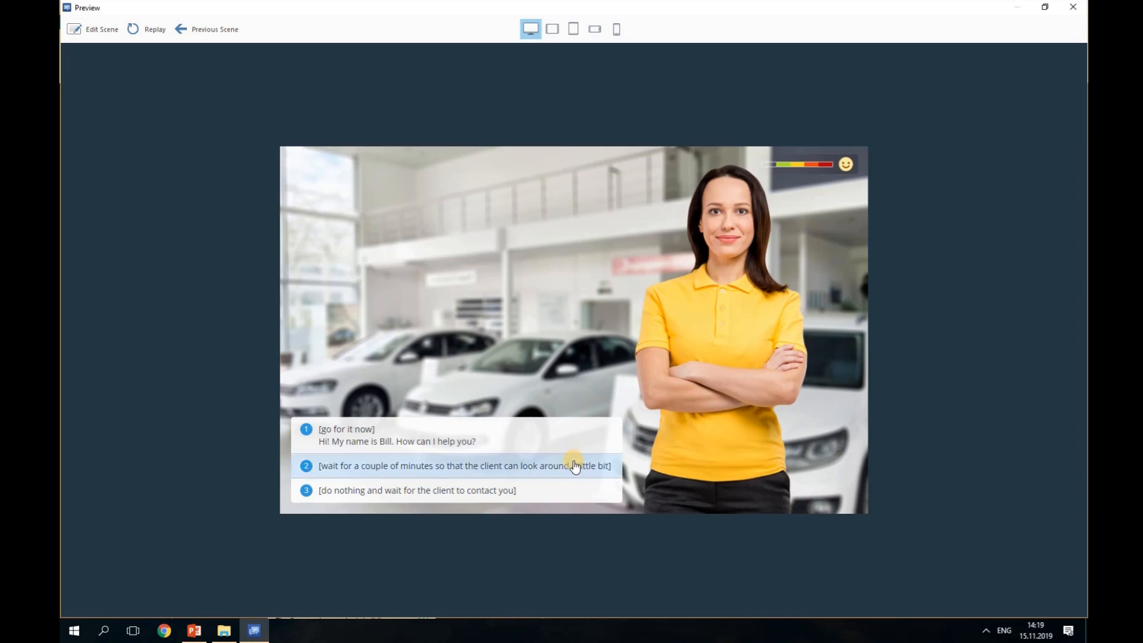
pyautogui.click(575, 464)
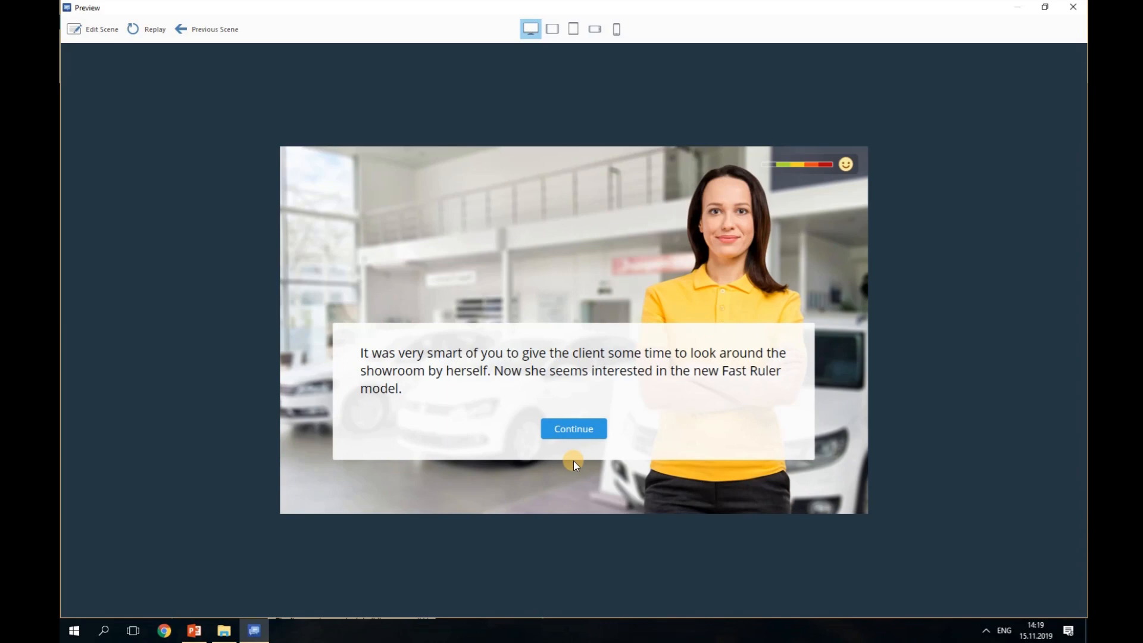
pyautogui.click(575, 437)
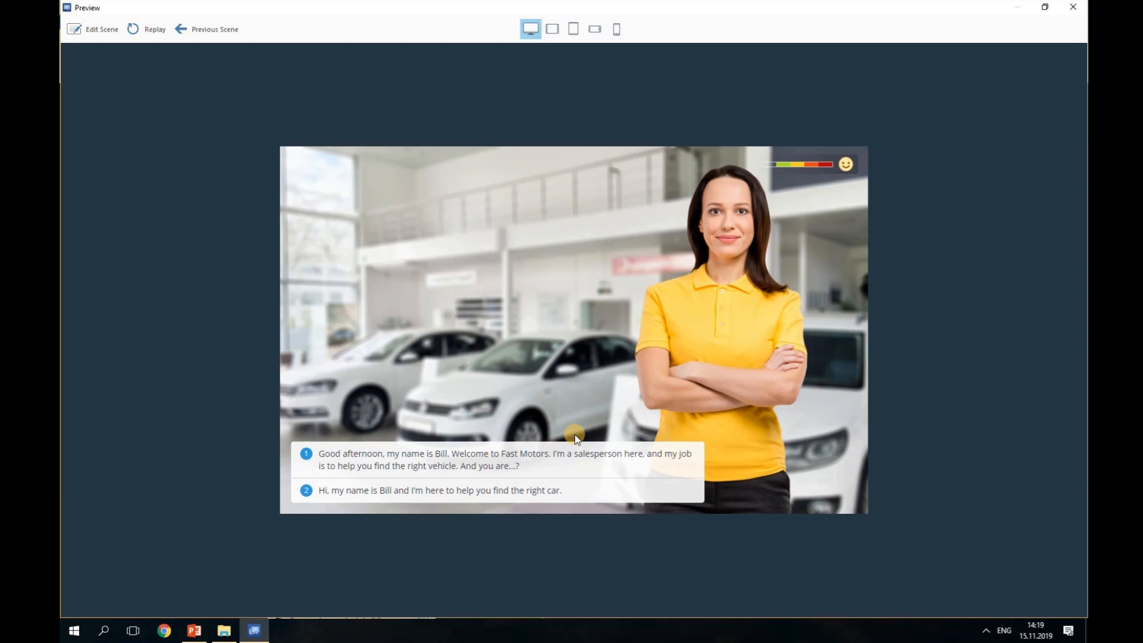
pyautogui.click(567, 474)
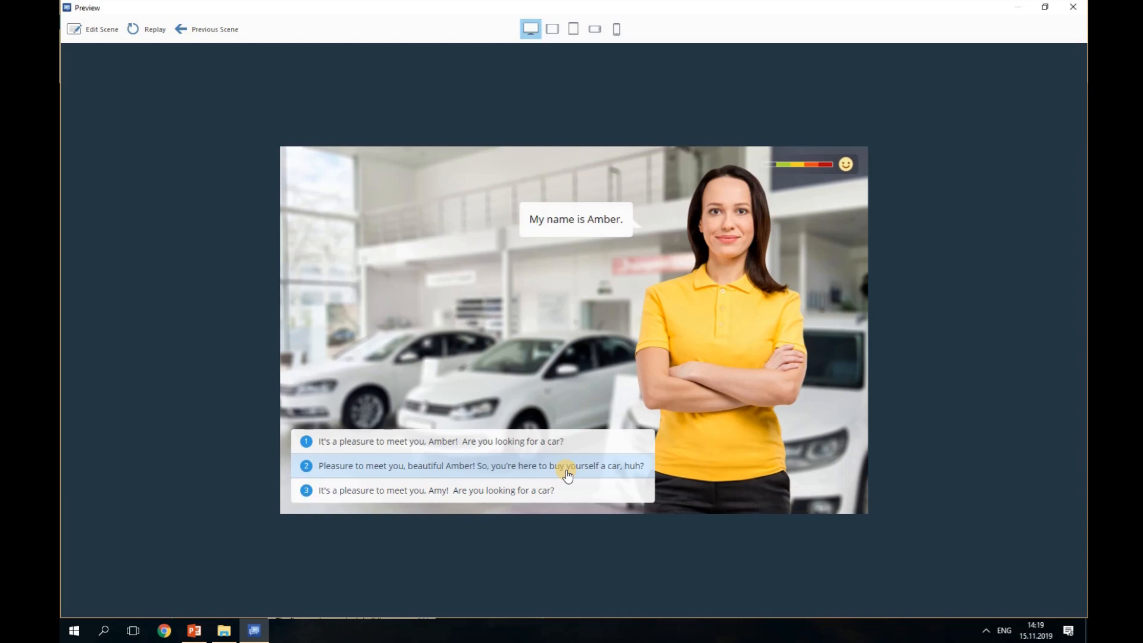
# - Answer the client's introduction with the overly familiar second reply and play the dialogue preview through to its finish
pyautogui.click(567, 471)
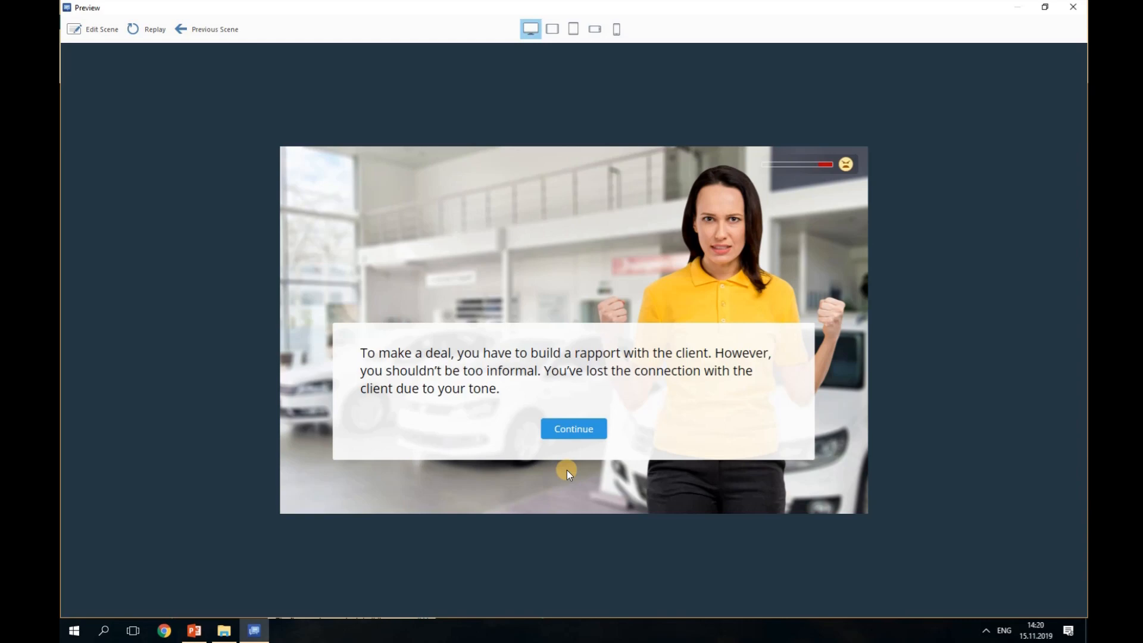
pyautogui.click(590, 430)
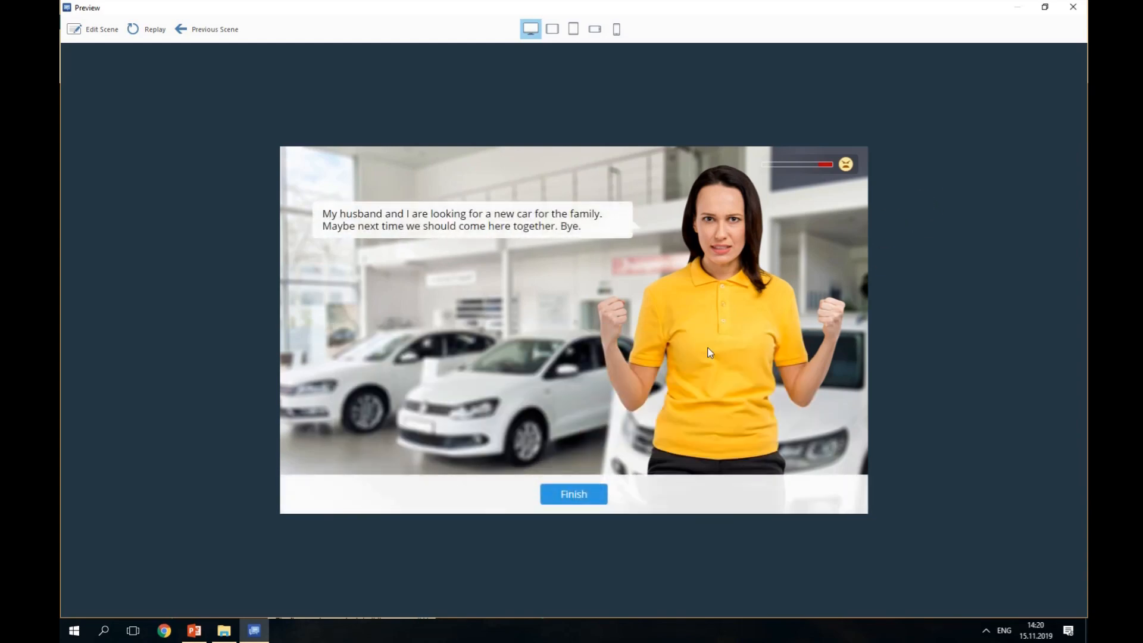
pyautogui.click(599, 497)
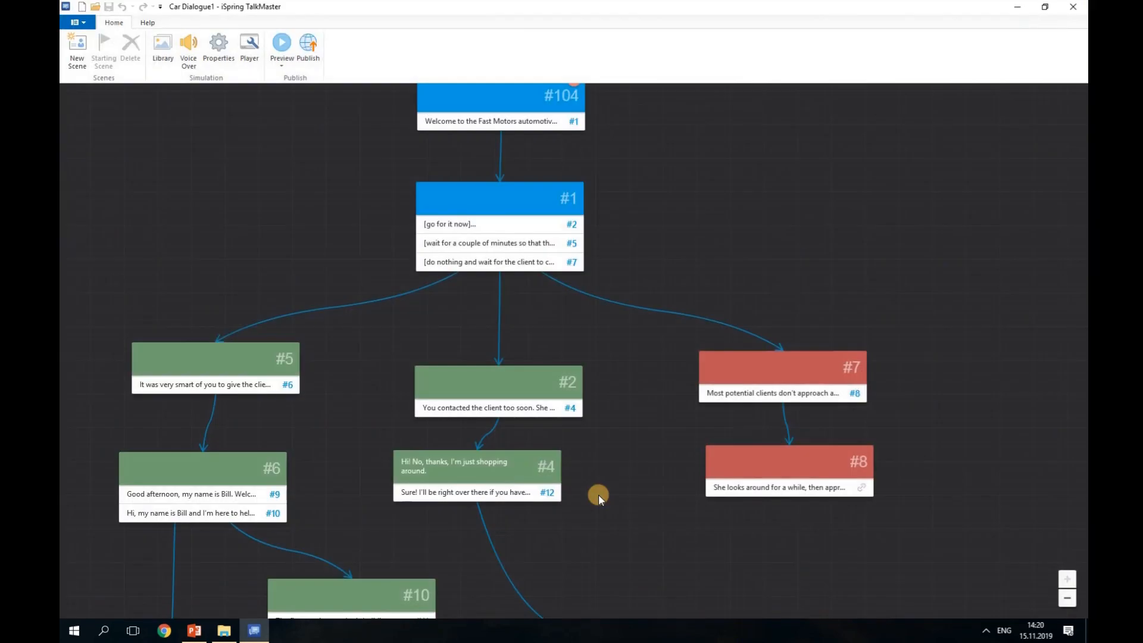
# - Examine the branching scene tree of the Car Dialogue1 simulation from starting scene #104 down to the purple scenes
pyautogui.scroll(-1, 598, 494)
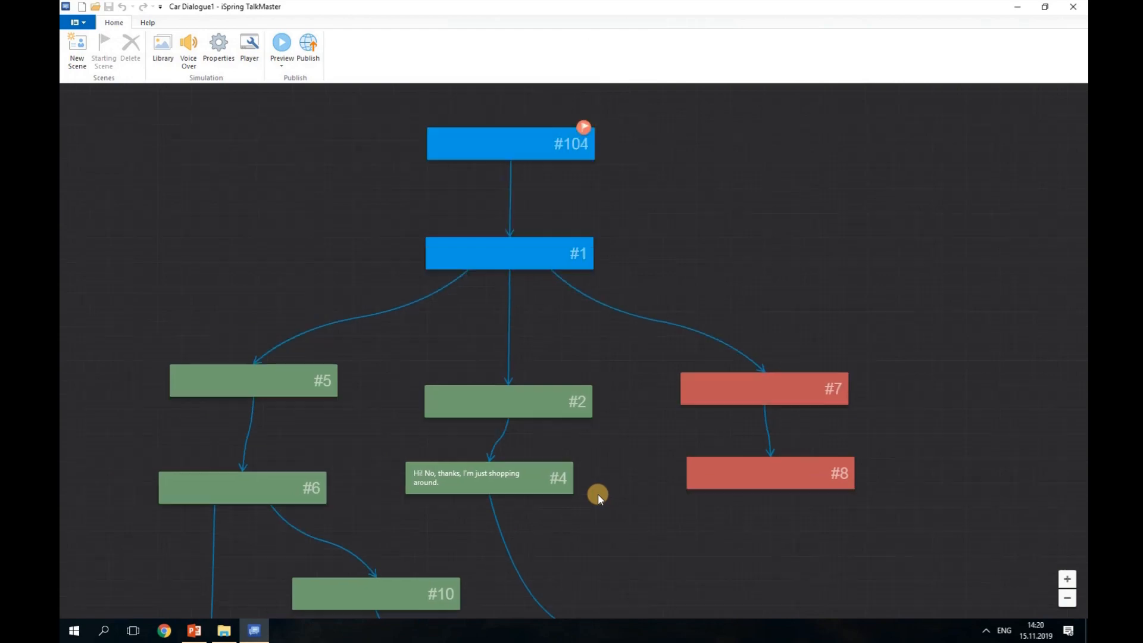
pyautogui.moveTo(616, 491); pyautogui.dragTo(626, 491)
pyautogui.moveTo(636, 490); pyautogui.dragTo(638, 490)
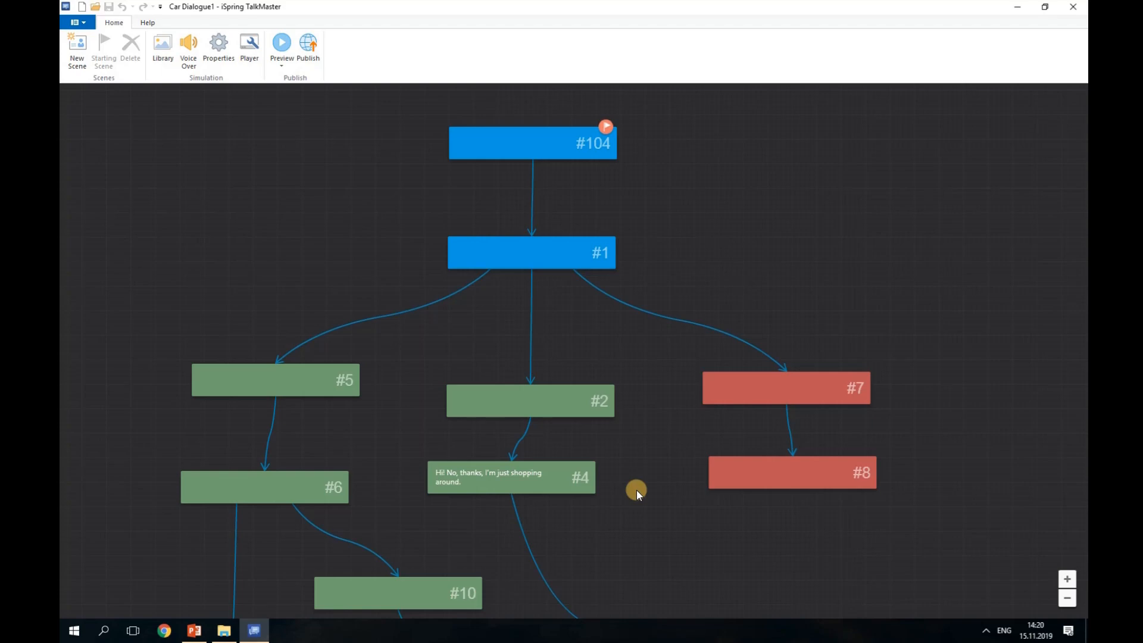
pyautogui.scroll(-5, 634, 491)
pyautogui.moveTo(651, 556); pyautogui.dragTo(637, 312)
pyautogui.moveTo(696, 446); pyautogui.dragTo(697, 206)
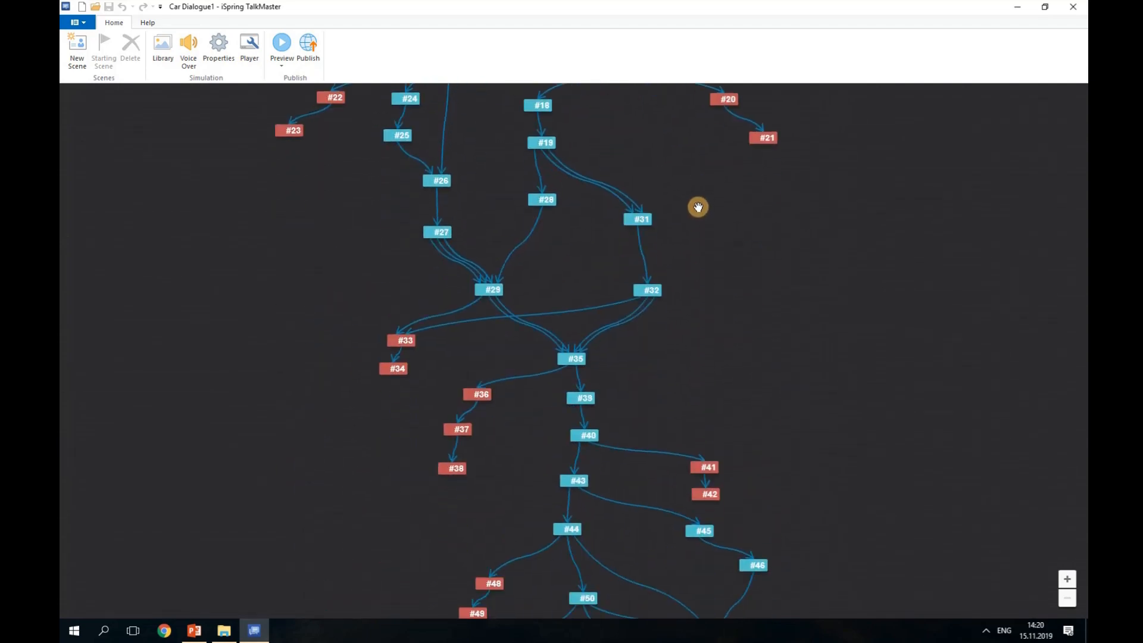
pyautogui.moveTo(763, 490); pyautogui.dragTo(745, 184)
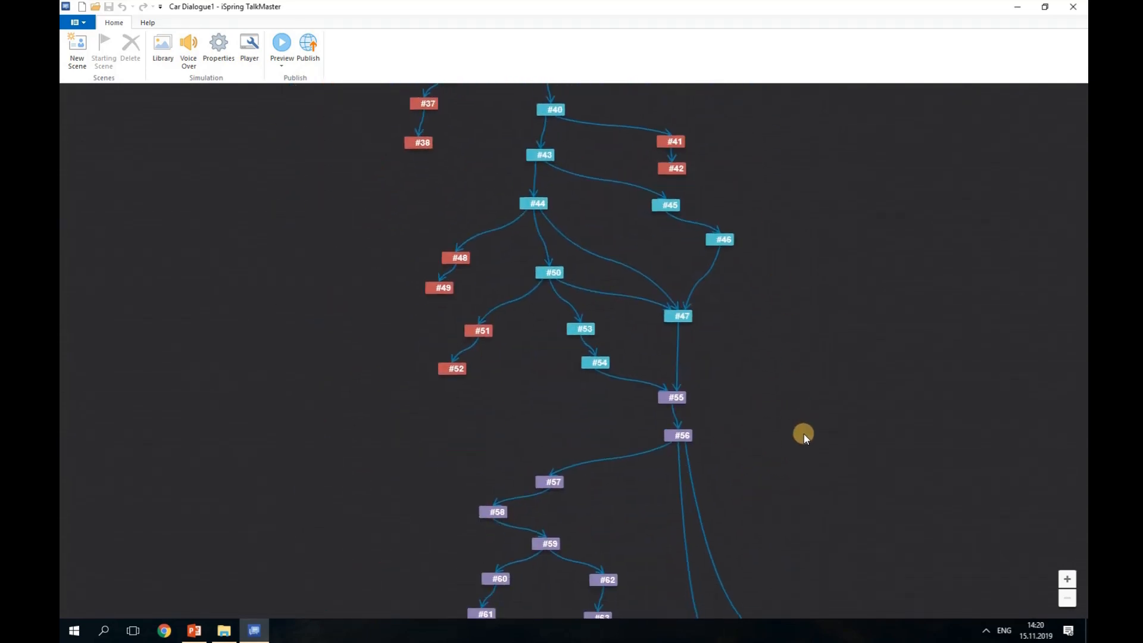
pyautogui.moveTo(809, 431); pyautogui.dragTo(804, 247)
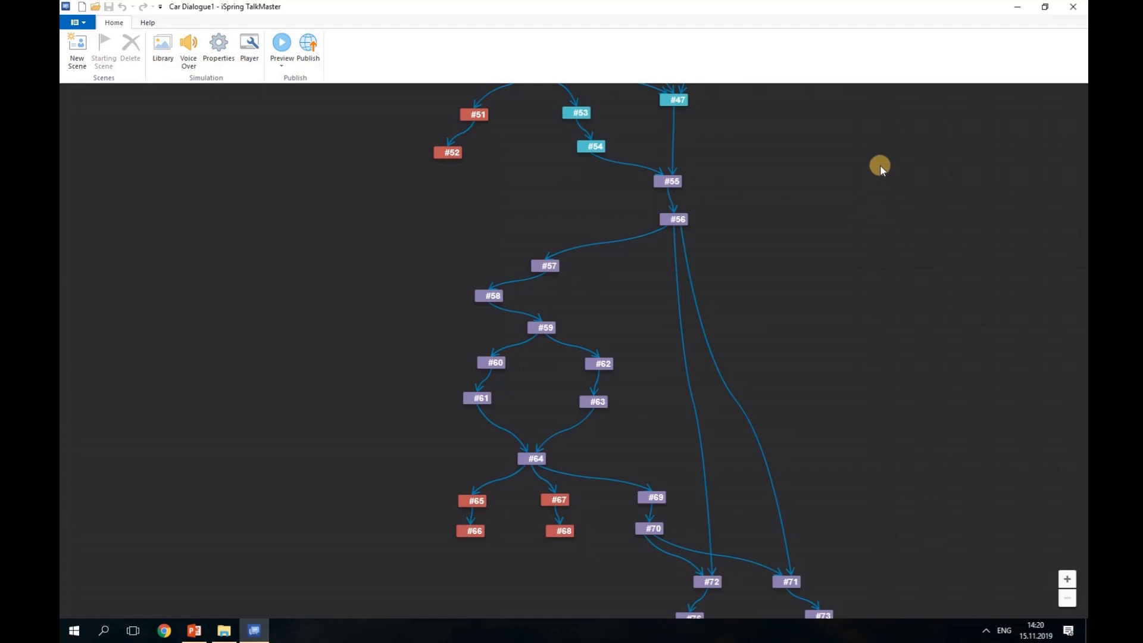
pyautogui.moveTo(880, 165); pyautogui.dragTo(888, 449)
pyautogui.moveTo(858, 192); pyautogui.dragTo(902, 422)
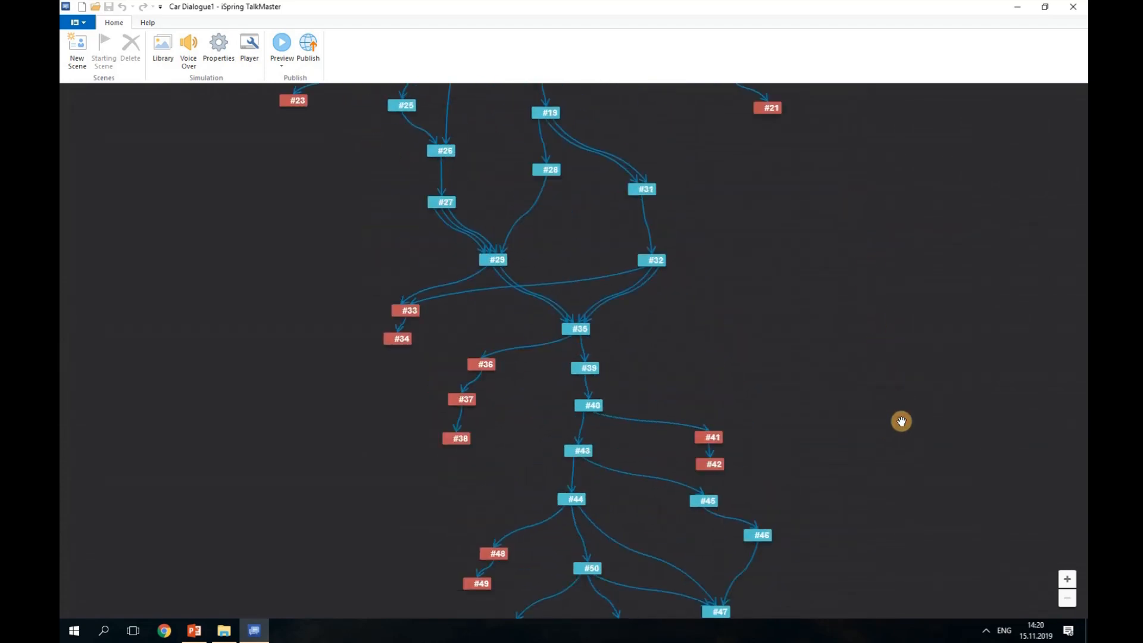
pyautogui.moveTo(819, 206); pyautogui.dragTo(870, 417)
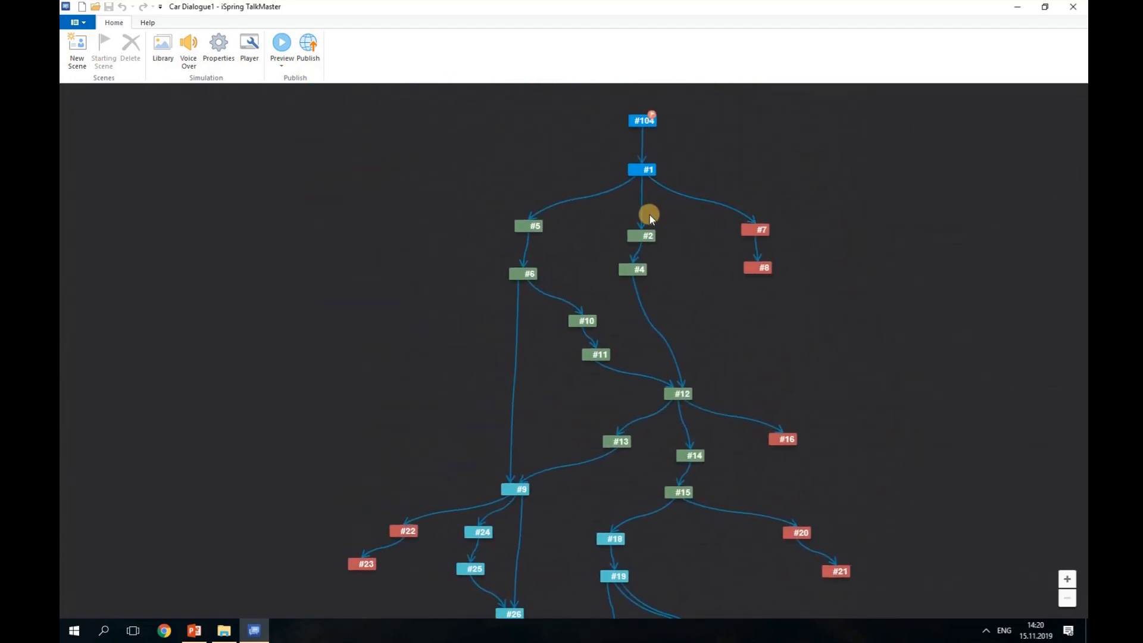
# - Examine the upper branches of the scene tree up close and highlight the links of scenes #16 and #9
pyautogui.scroll(4, 649, 215)
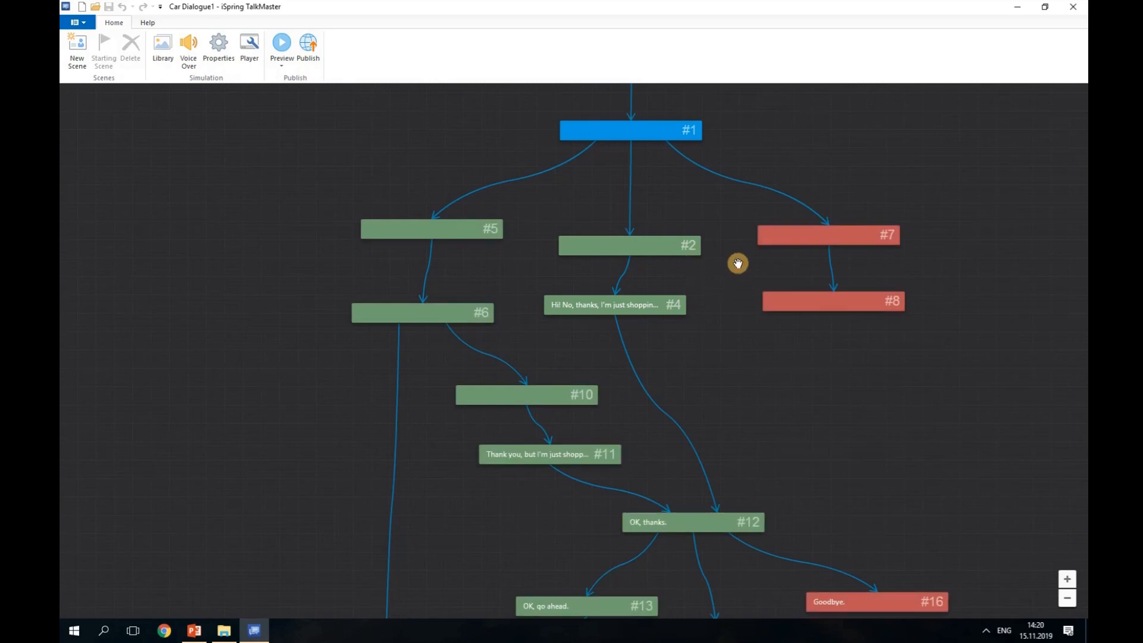
pyautogui.moveTo(737, 263); pyautogui.dragTo(714, 269)
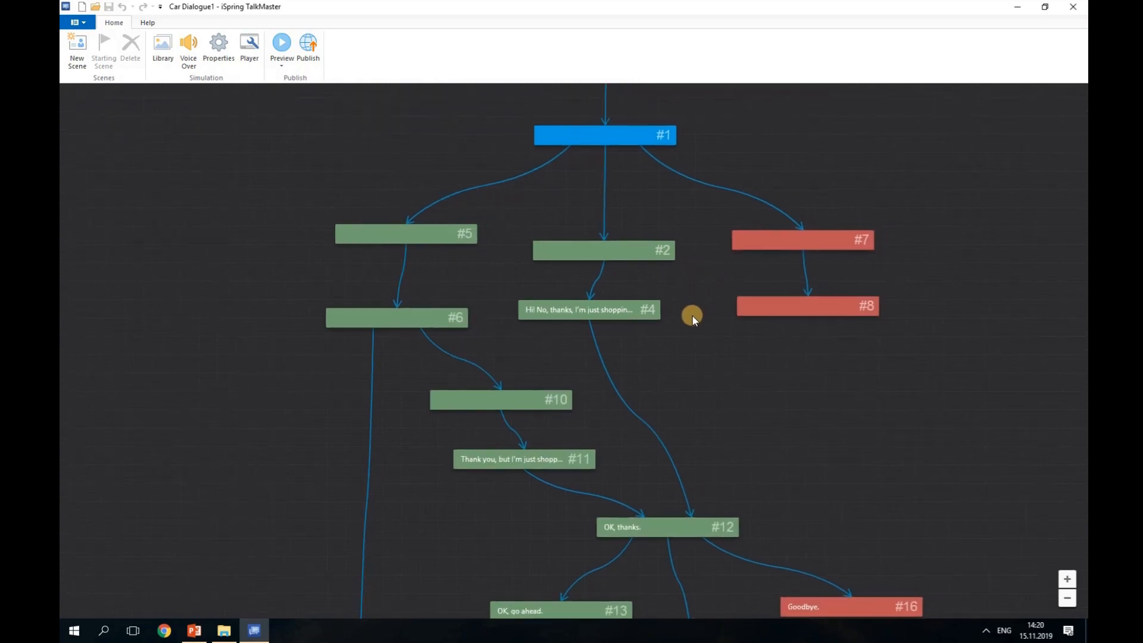
pyautogui.moveTo(673, 388); pyautogui.dragTo(659, 324)
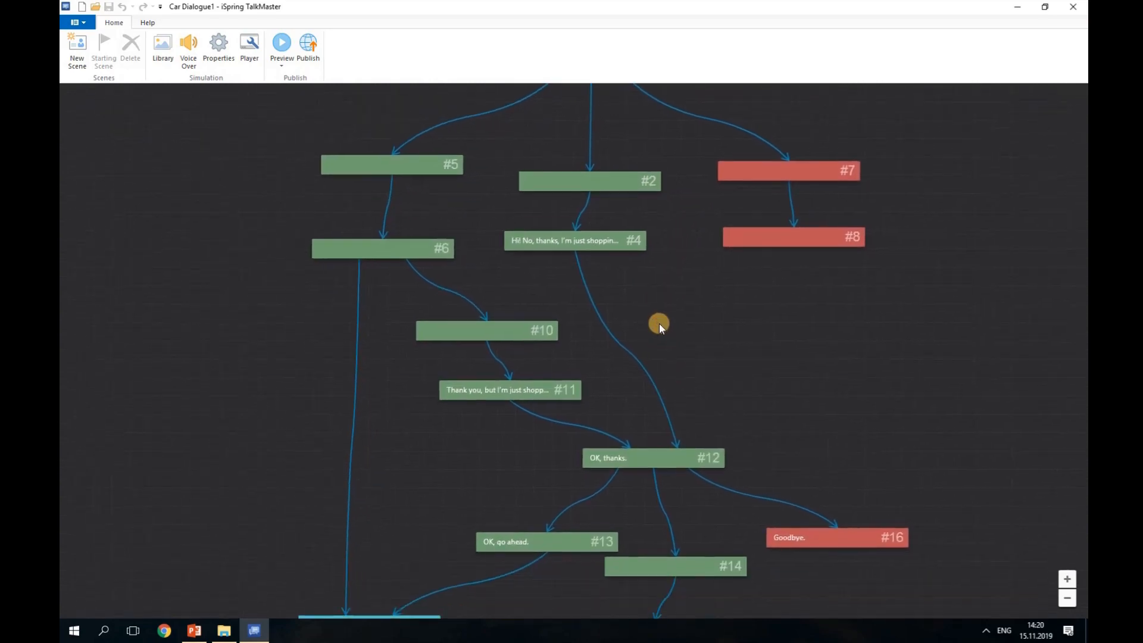
pyautogui.scroll(-2, 659, 324)
pyautogui.scroll(-2, 530, 426)
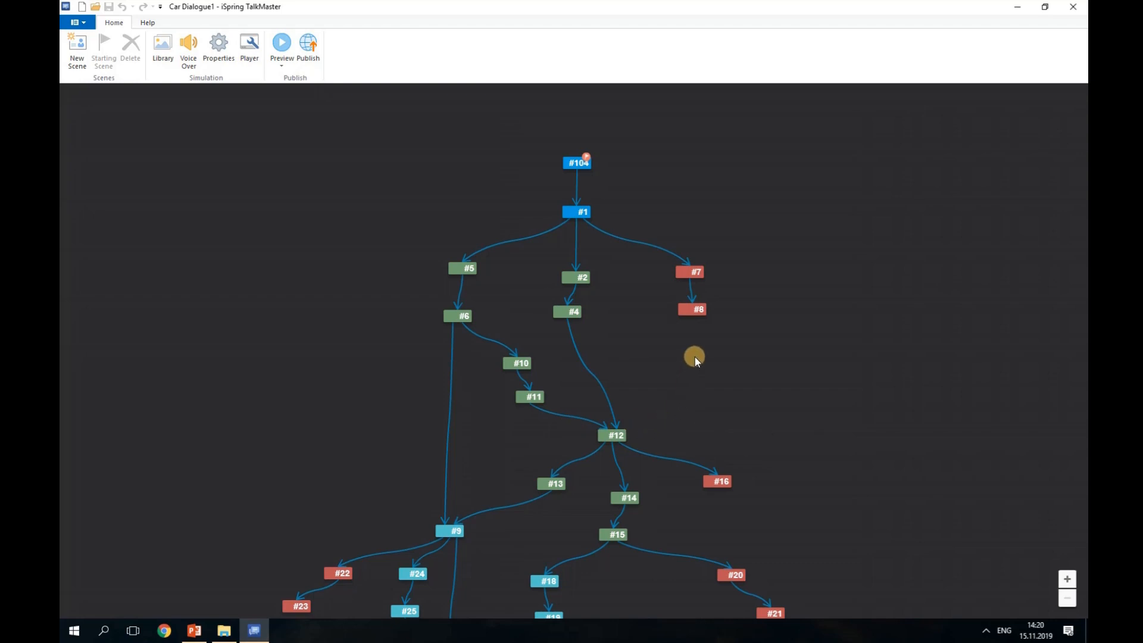
pyautogui.click(721, 480)
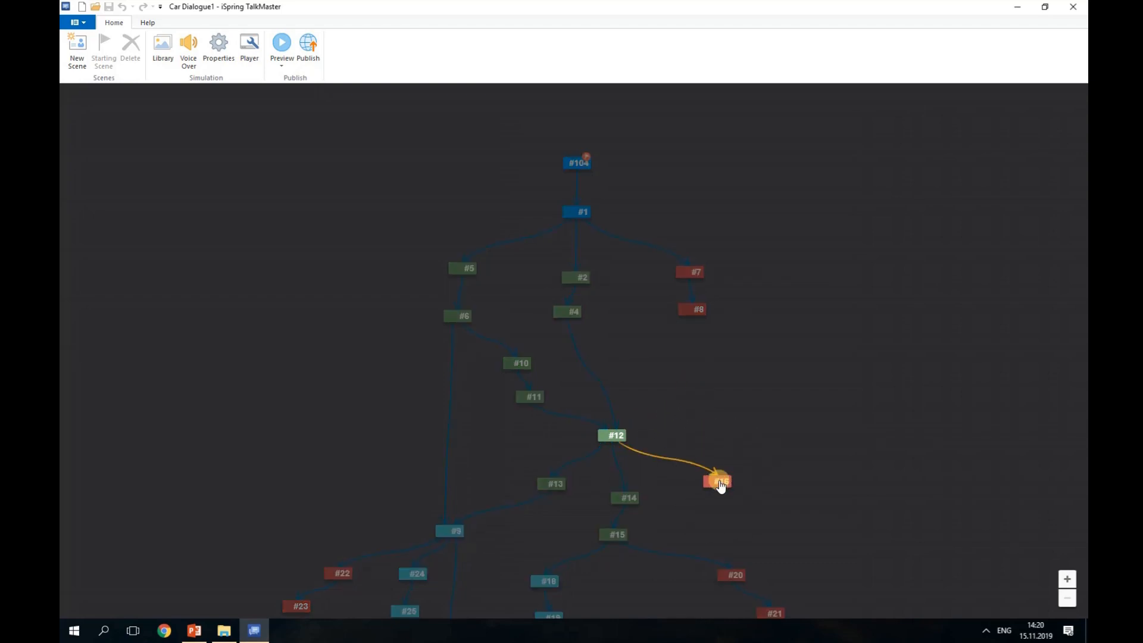
pyautogui.click(496, 530)
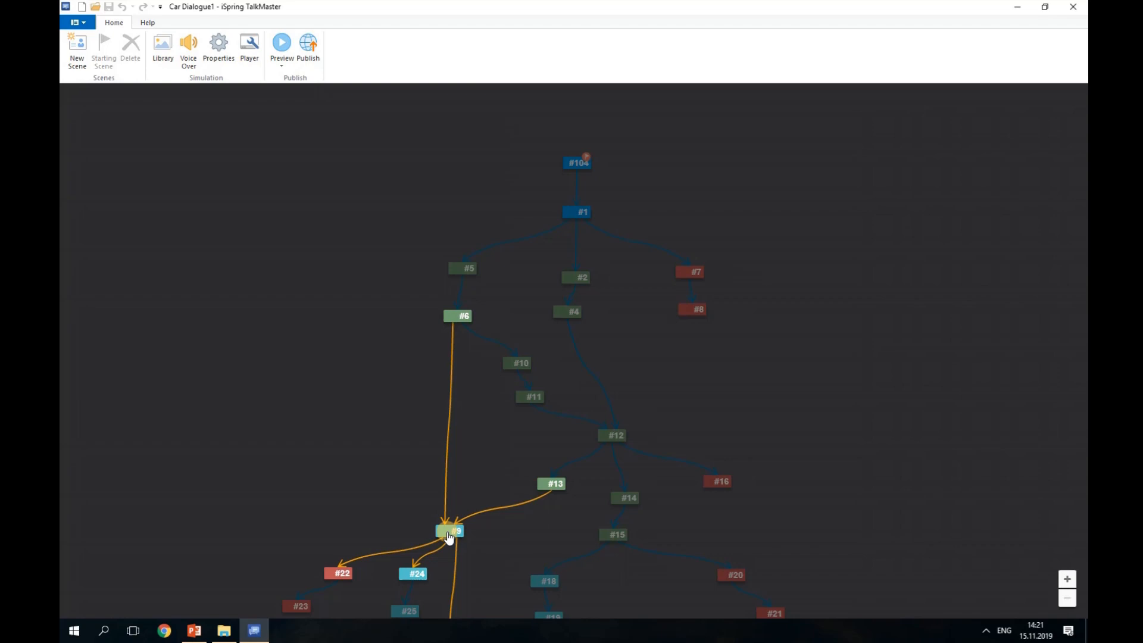
pyautogui.moveTo(584, 11); pyautogui.dragTo(1088, 36)
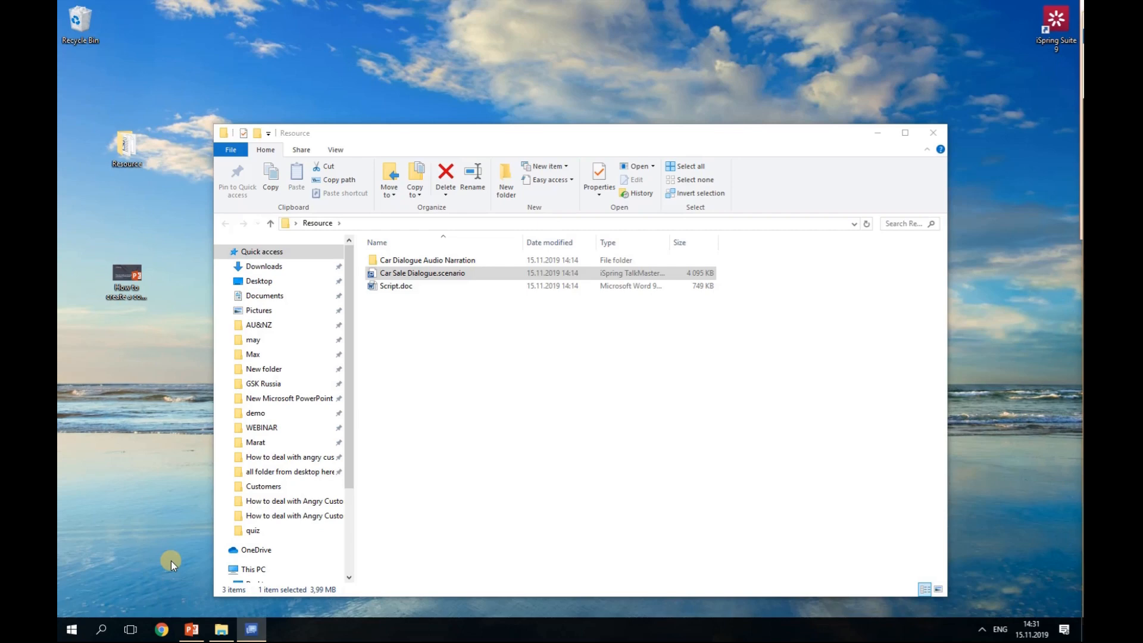
# - Launch iSpring TalkMaster 9 from the iSpring Suite 9 program group
pyautogui.click(65, 632)
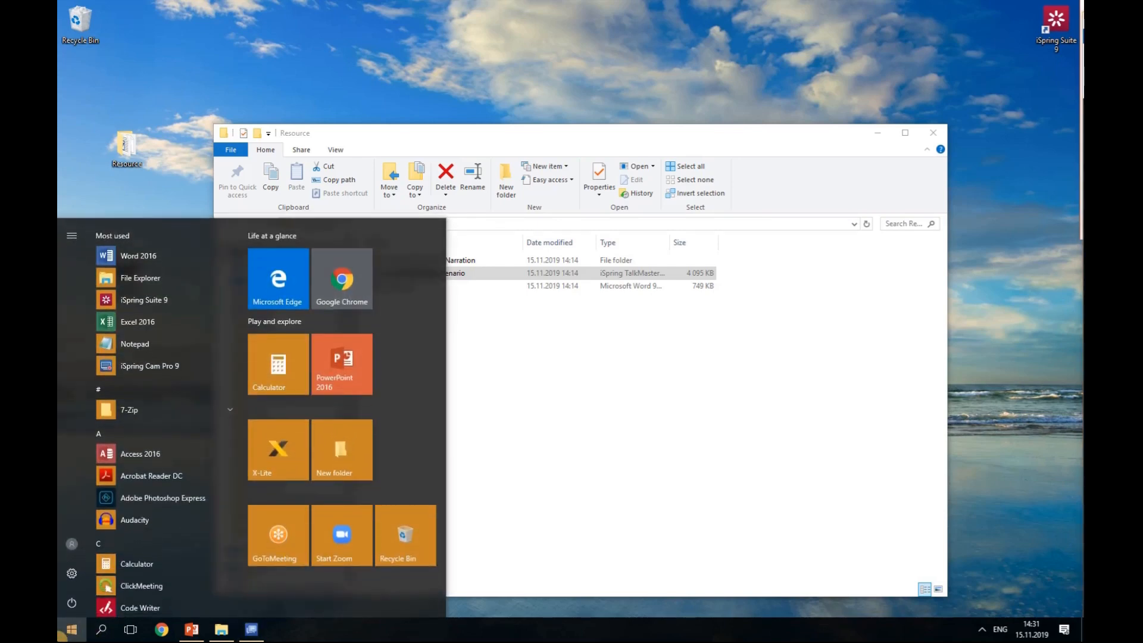
pyautogui.scroll(-5, 120, 577)
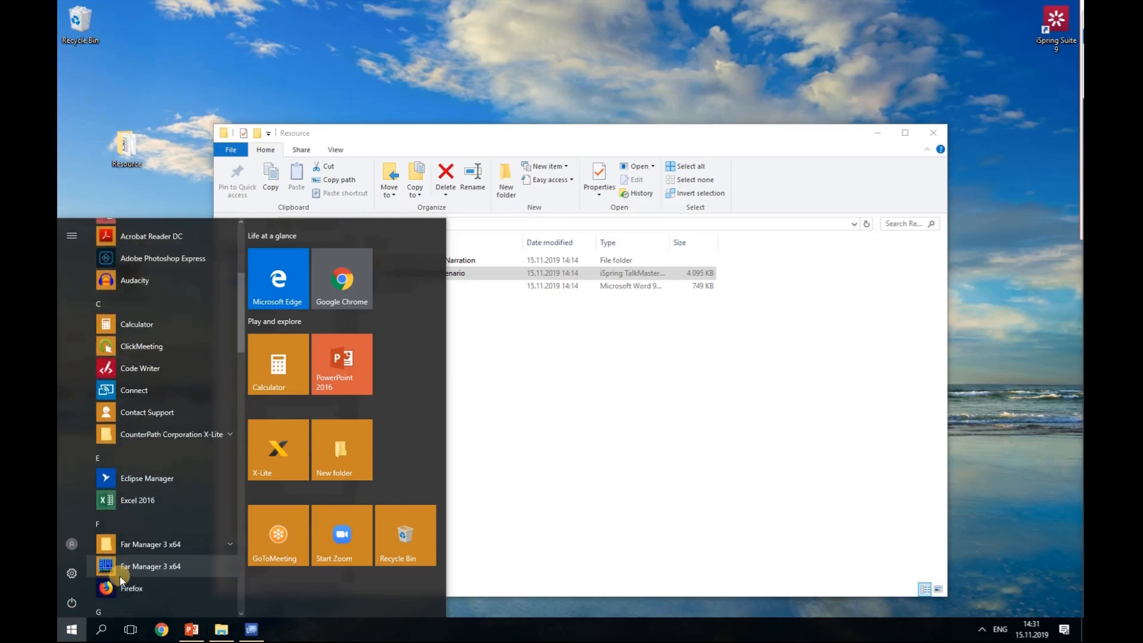
pyautogui.scroll(-4, 119, 576)
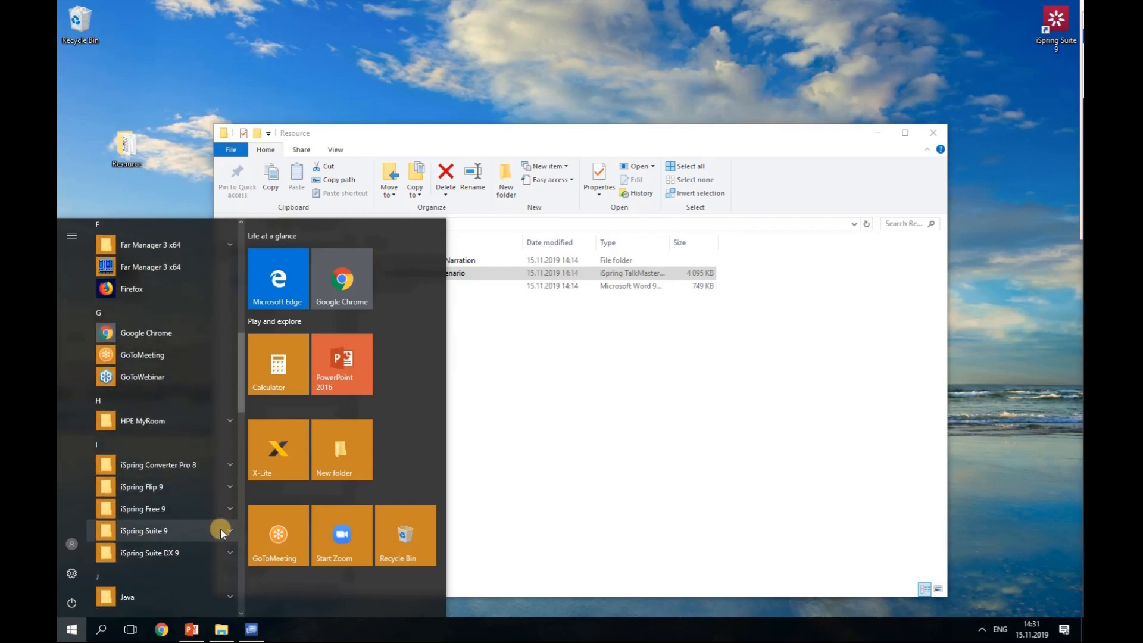
pyautogui.click(230, 530)
pyautogui.scroll(-5, 225, 529)
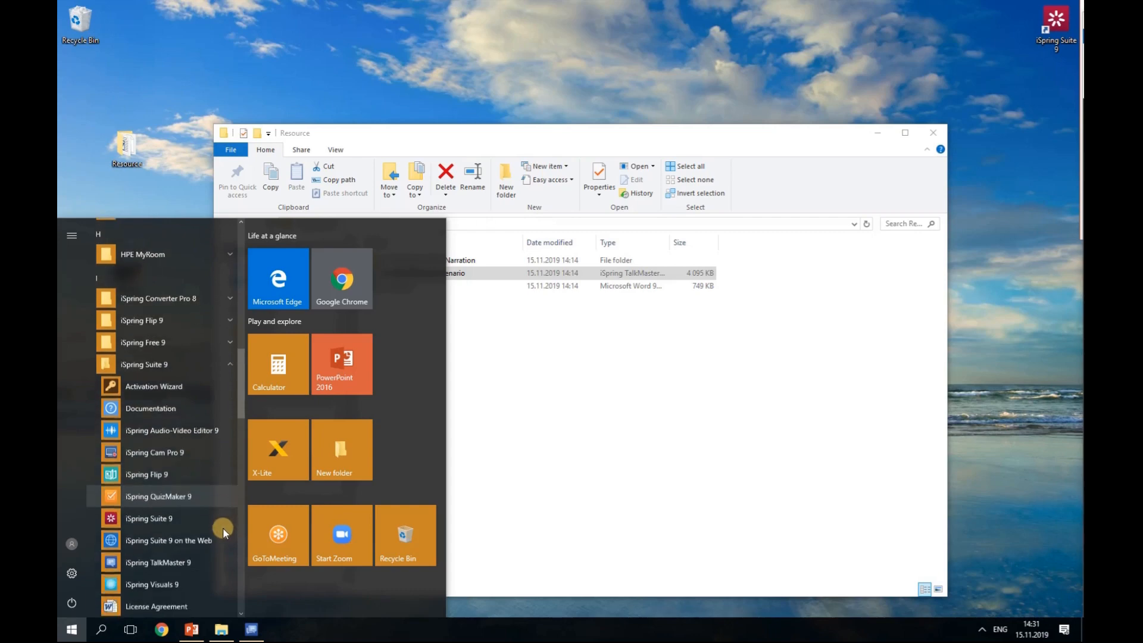
pyautogui.click(178, 489)
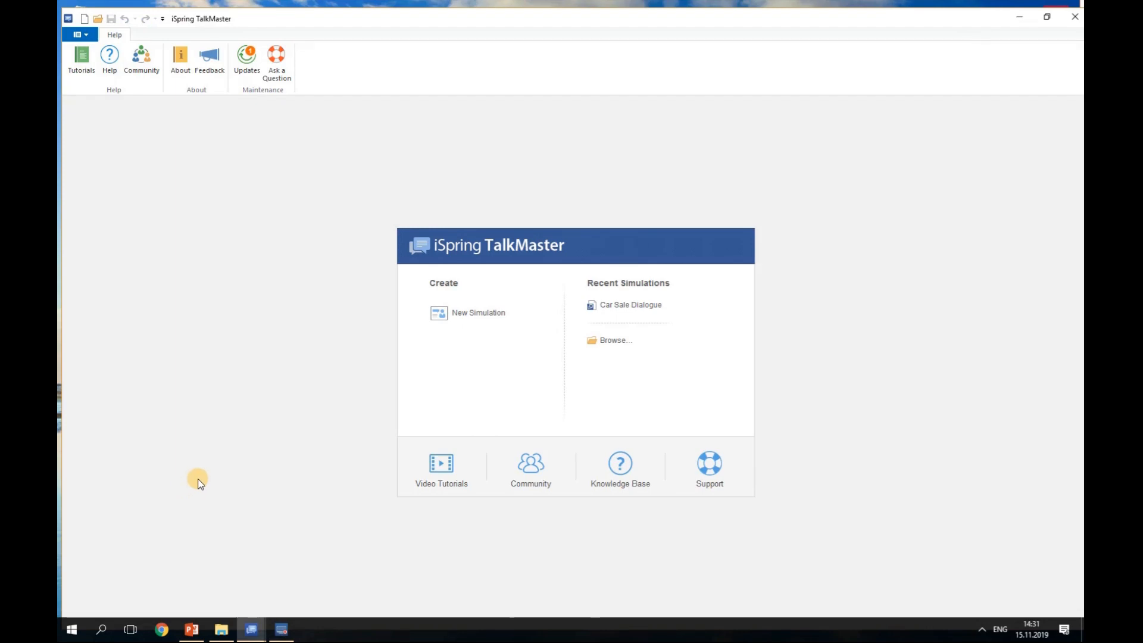
# - Create a new simulation and add its first scene
pyautogui.click(480, 314)
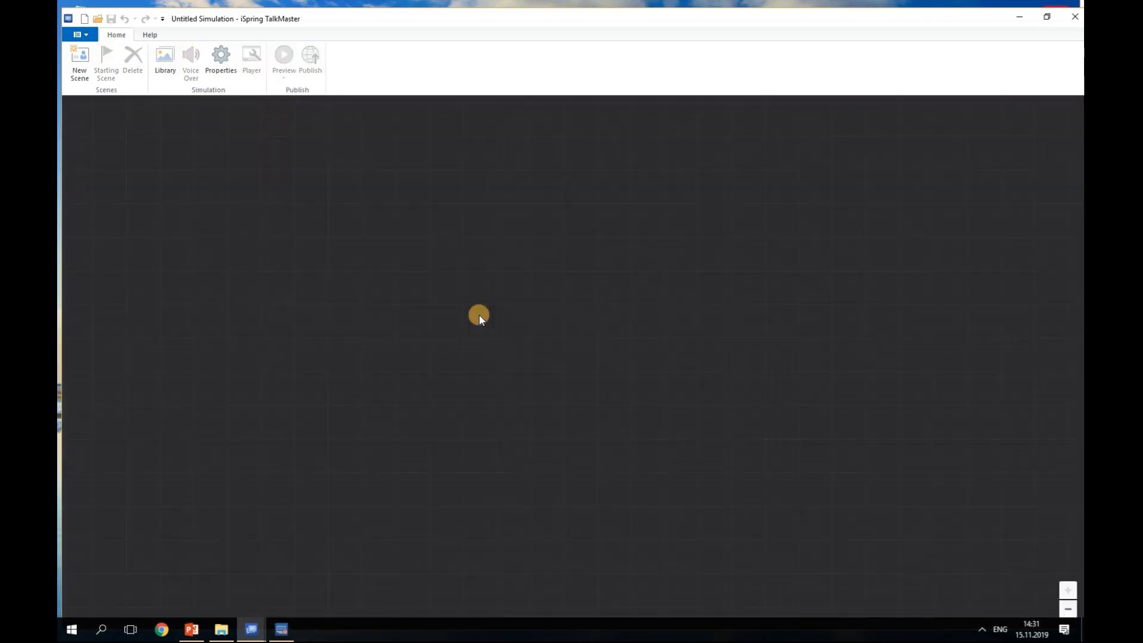
pyautogui.click(1047, 18)
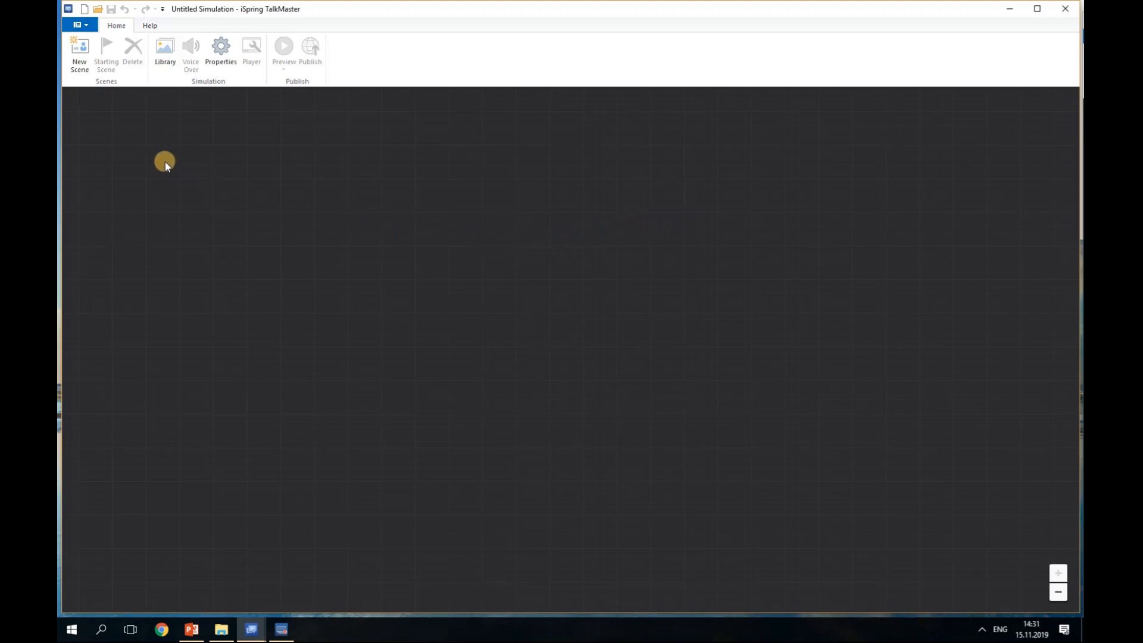
pyautogui.click(73, 62)
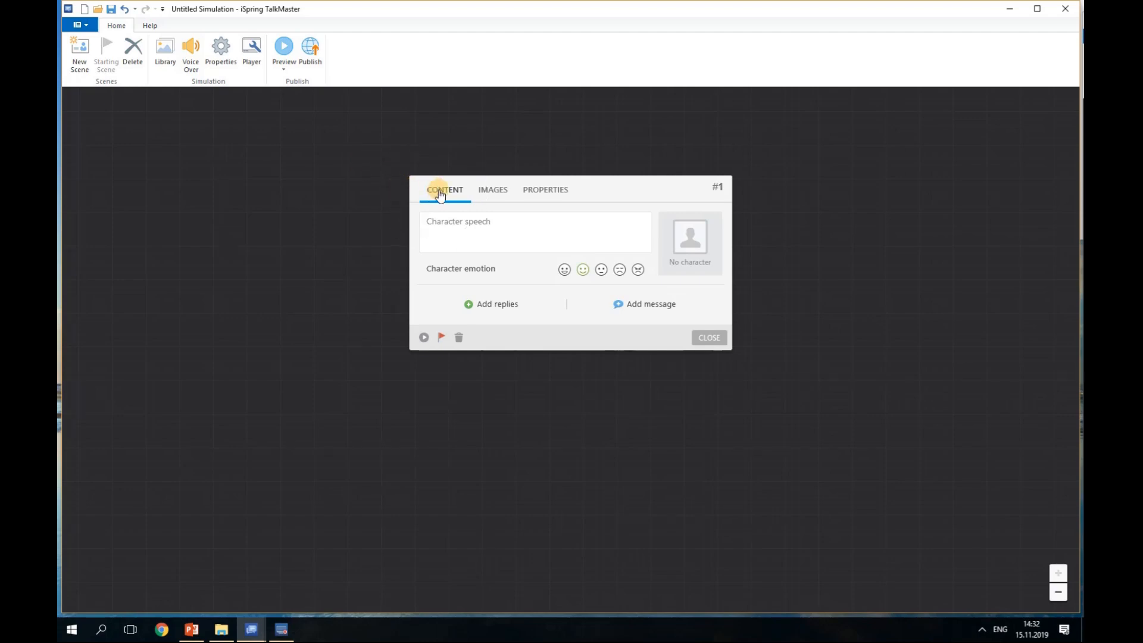
pyautogui.press('ctrl')
pyautogui.press('ctrl')
pyautogui.click(601, 307)
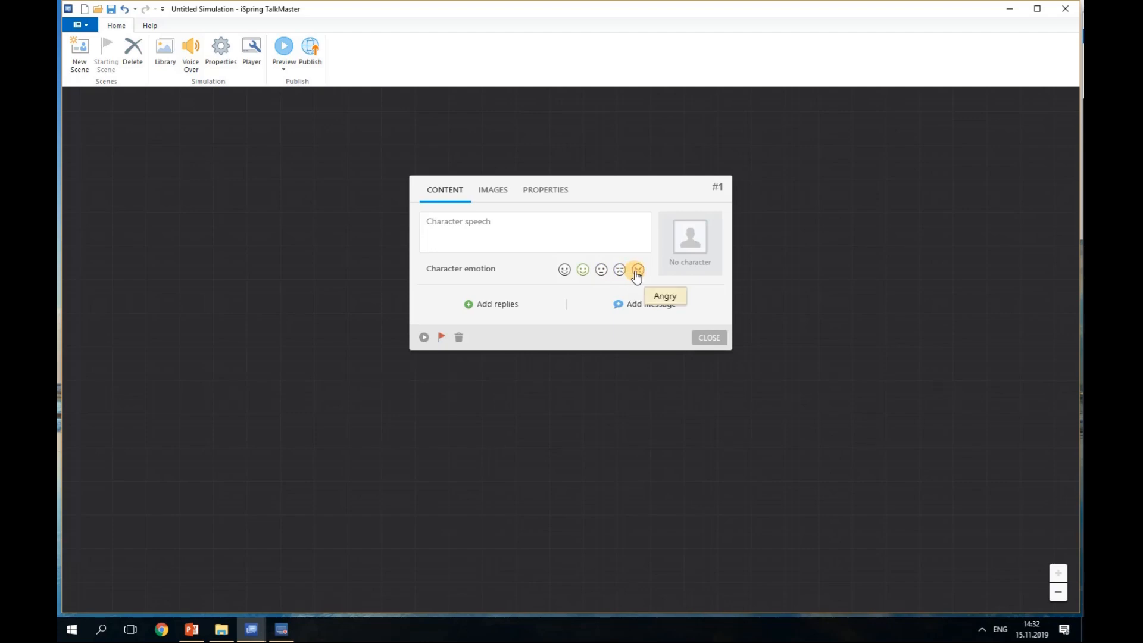
pyautogui.click(441, 337)
pyautogui.click(442, 337)
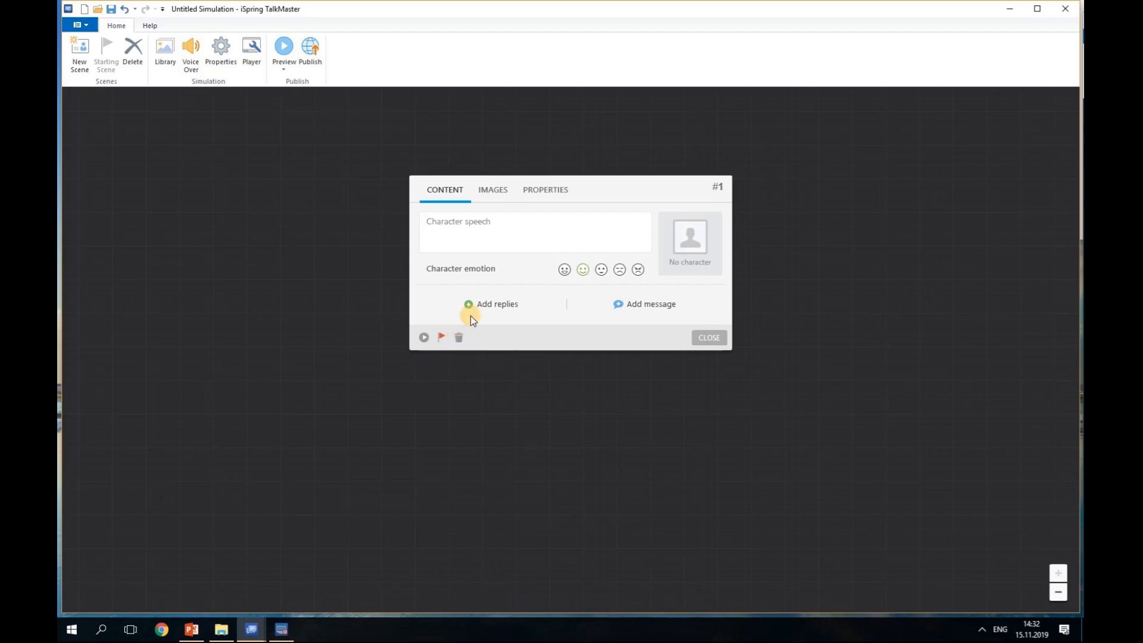
# - Browse the custom and built-in characters available for scene #1 and view its scene color options
pyautogui.click(499, 194)
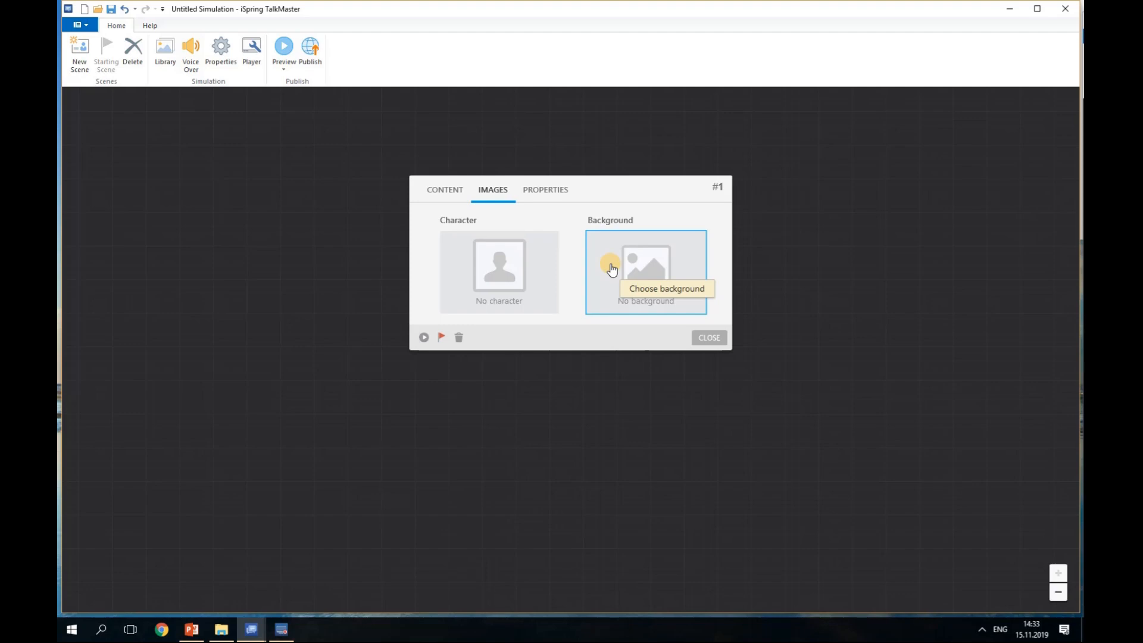
pyautogui.click(527, 271)
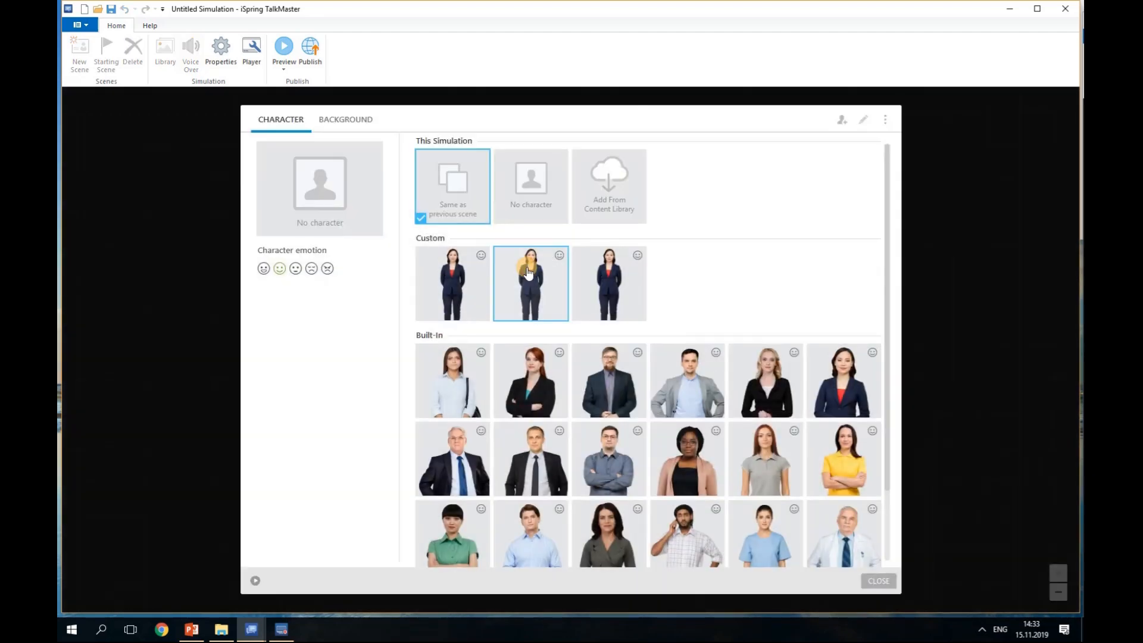
pyautogui.scroll(-1, 613, 444)
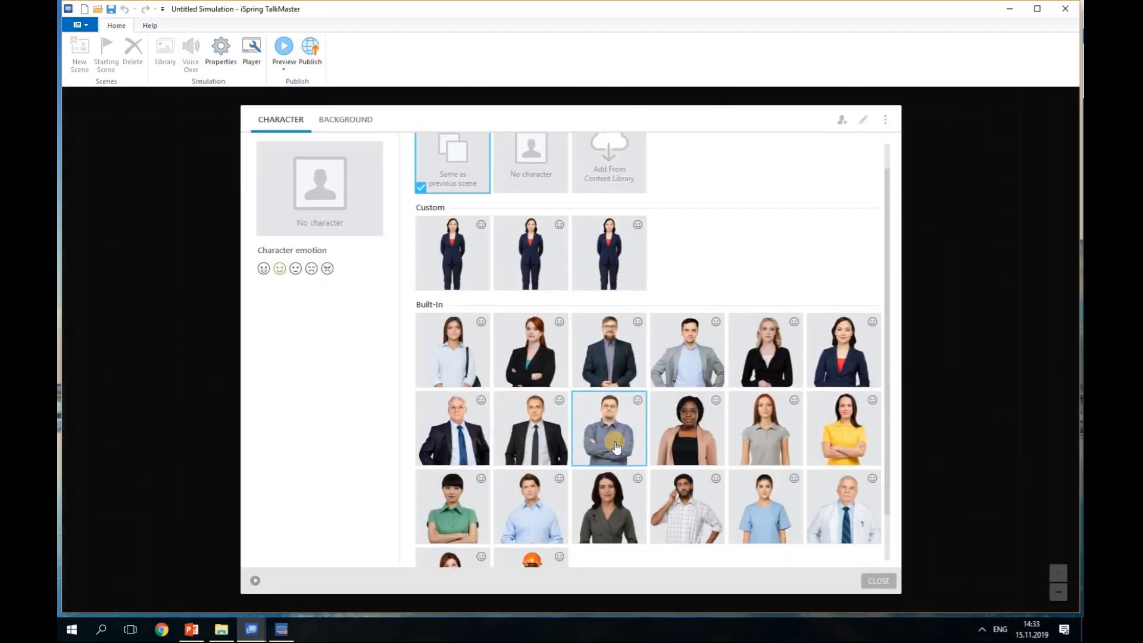
pyautogui.scroll(-1, 616, 446)
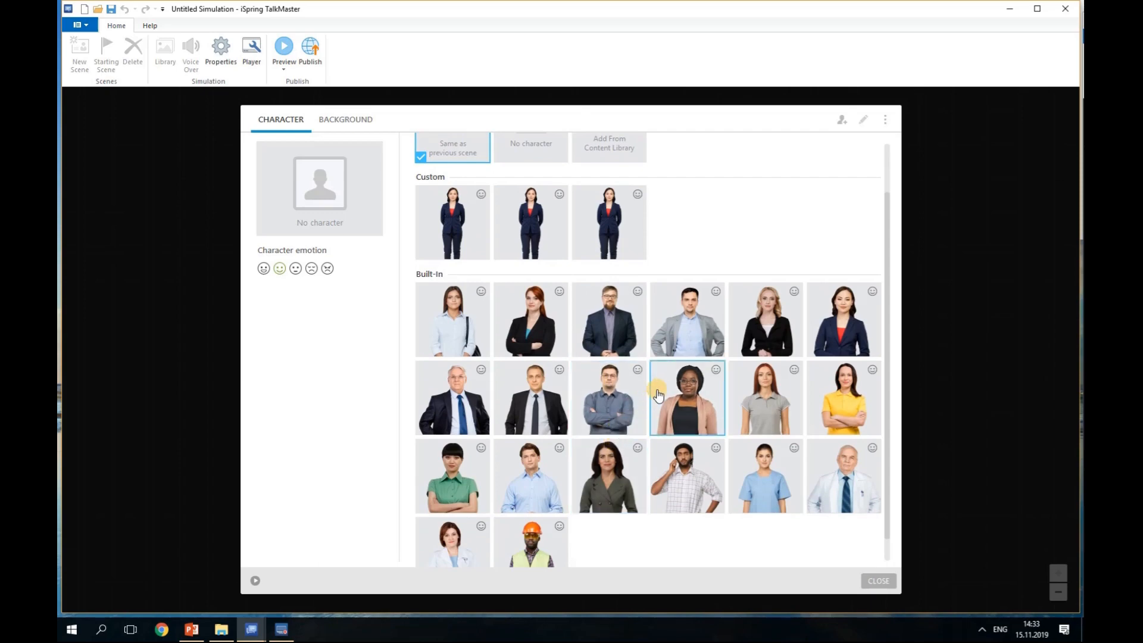
pyautogui.scroll(2, 661, 393)
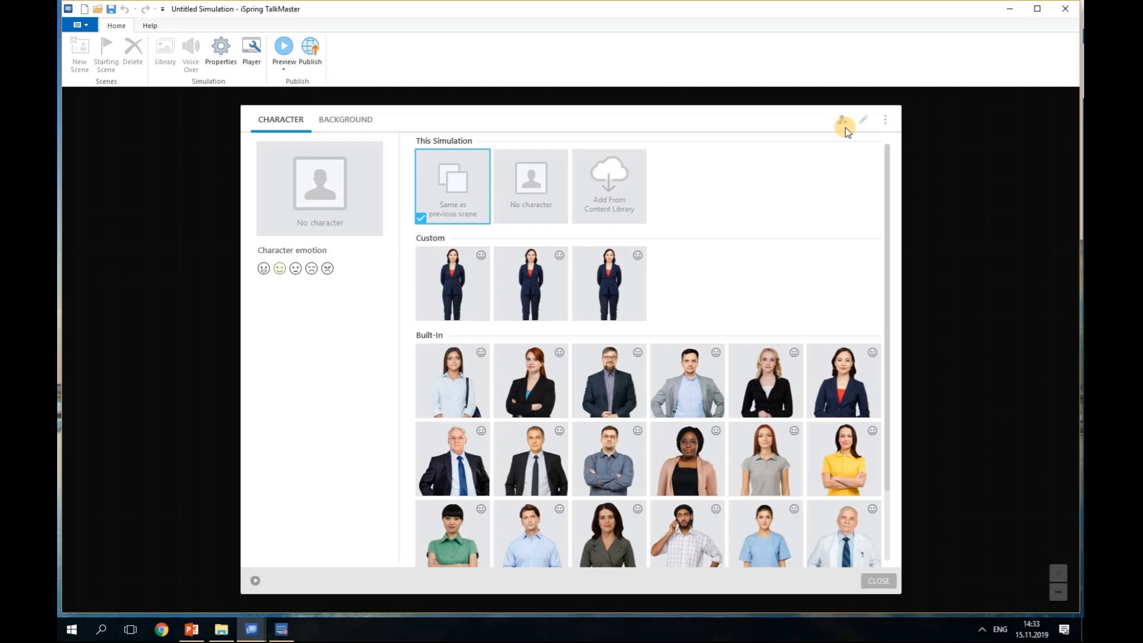
pyautogui.click(634, 194)
pyautogui.click(879, 581)
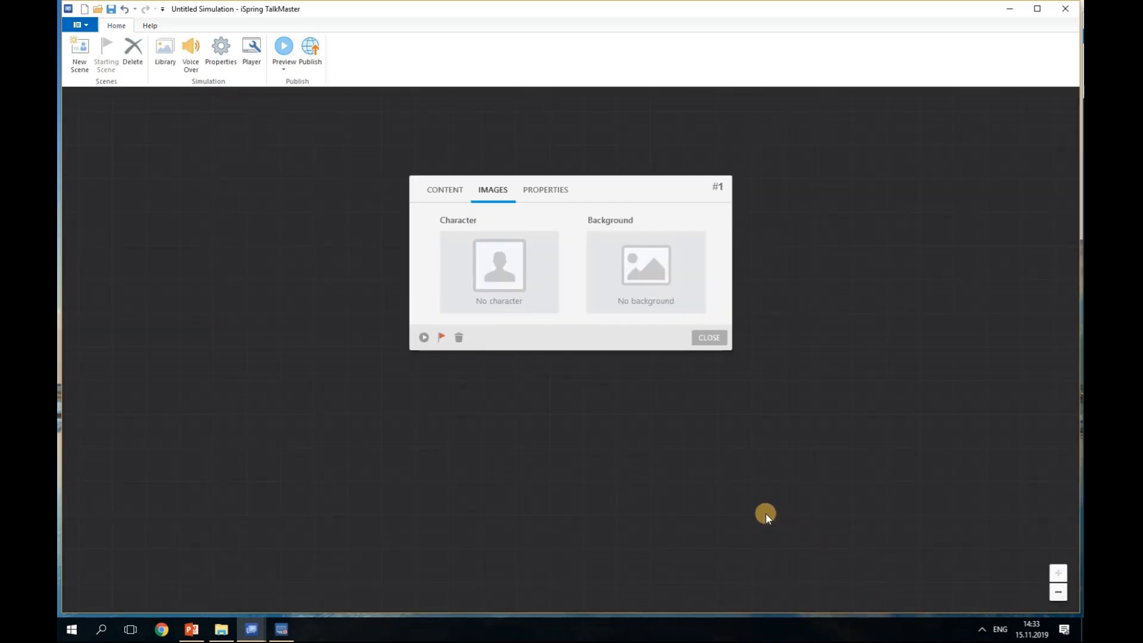
pyautogui.click(550, 194)
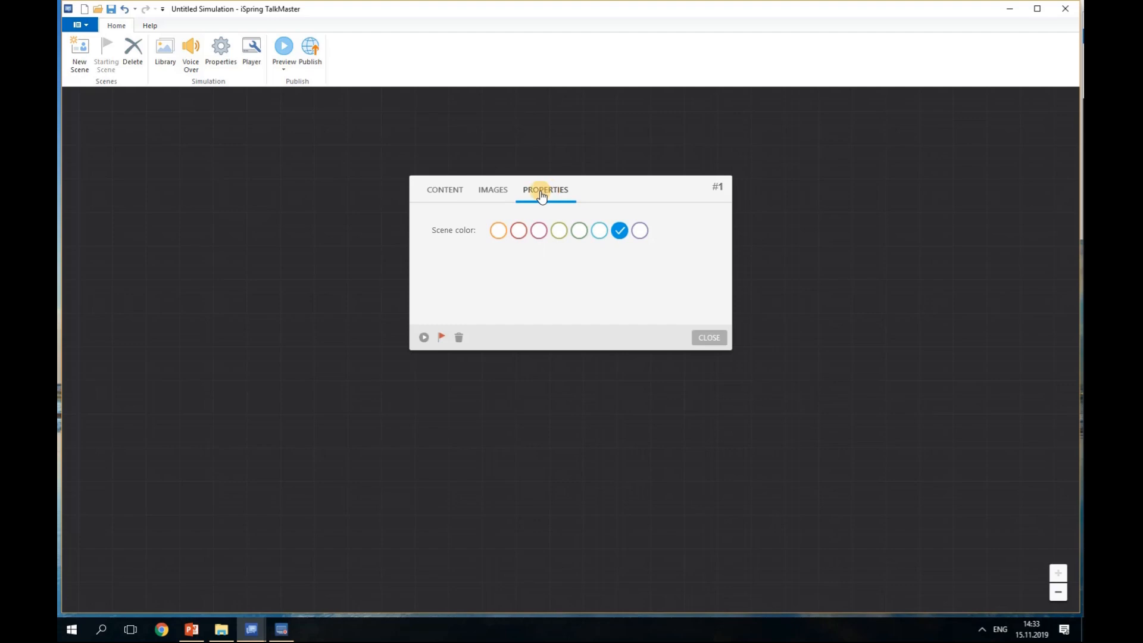
# - Assign the built-in dark-haired woman in the yellow shirt as the character of scene #1
pyautogui.click(508, 197)
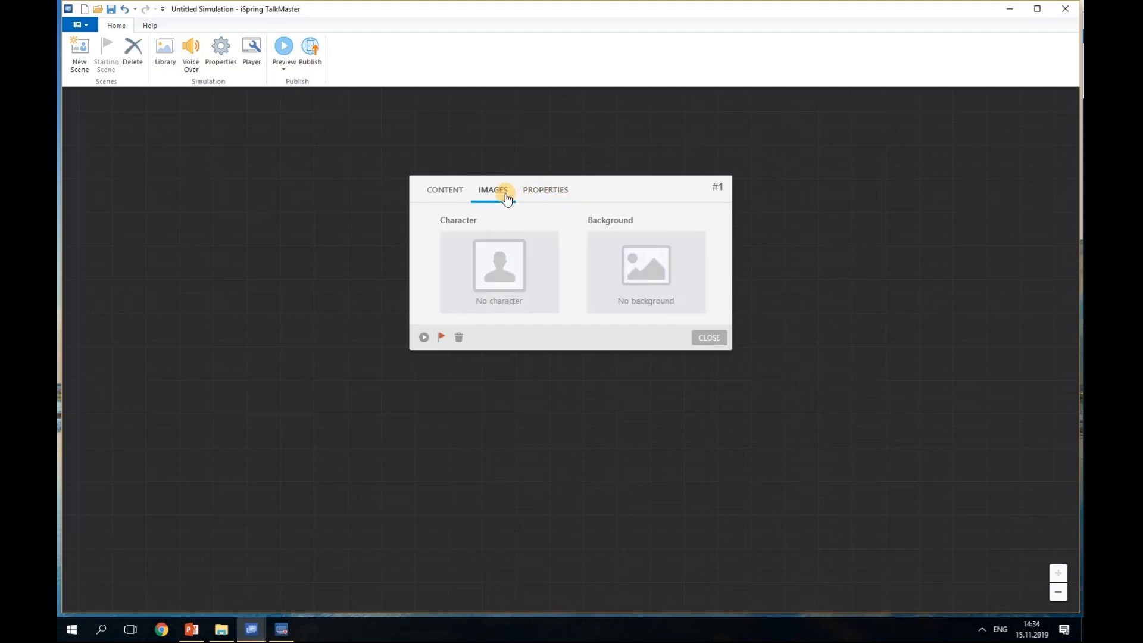
pyautogui.click(500, 262)
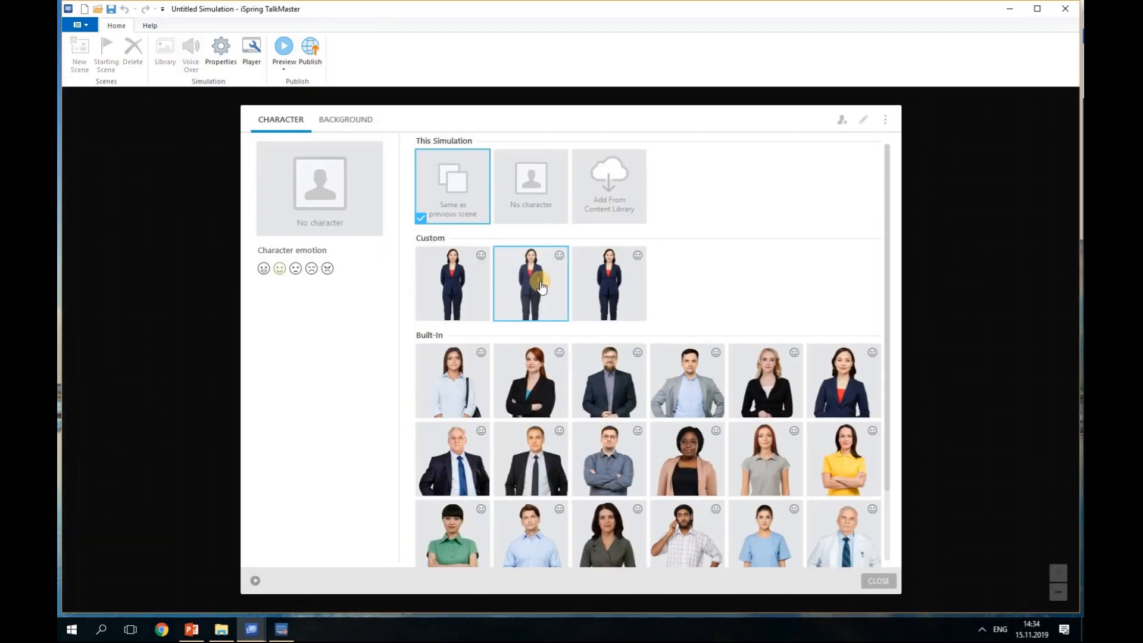
pyautogui.scroll(-1, 705, 340)
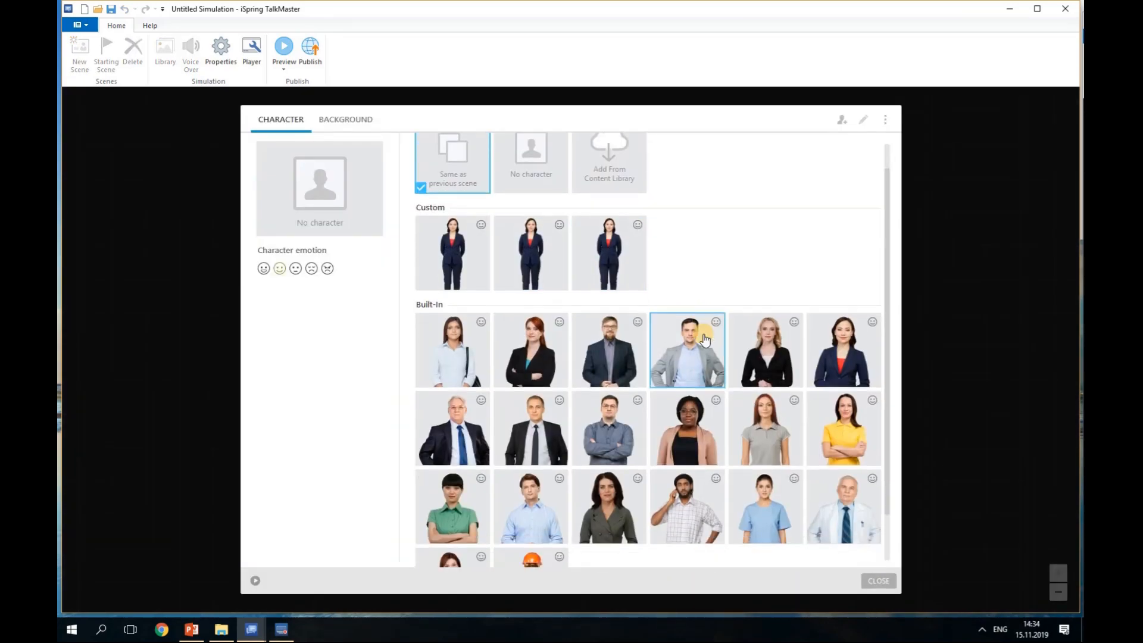
pyautogui.click(857, 456)
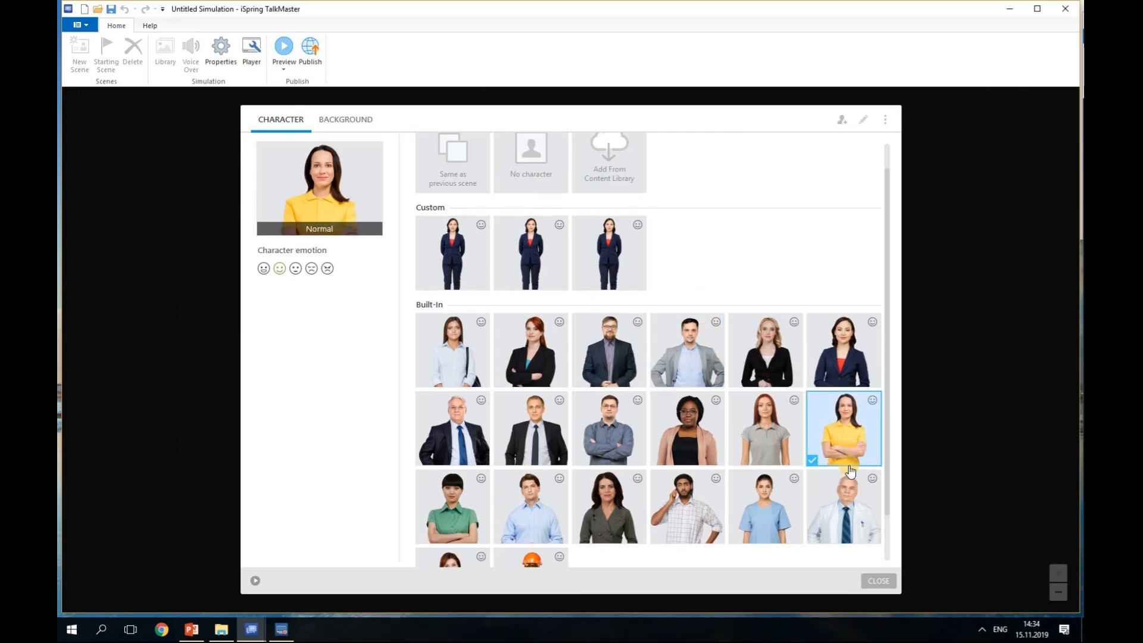
pyautogui.click(879, 580)
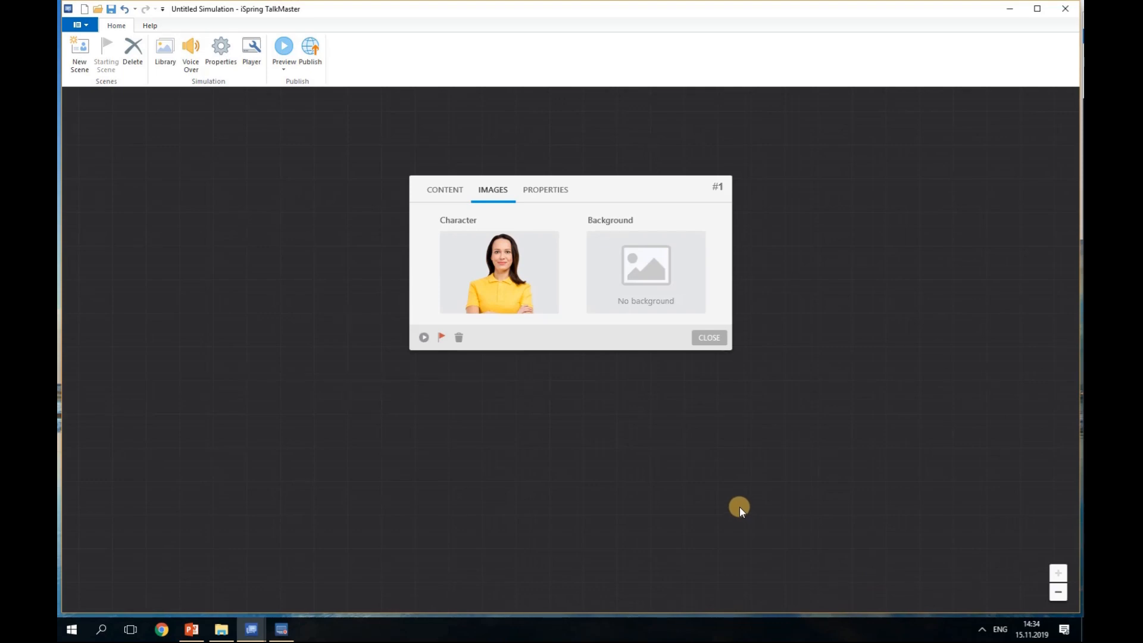
# - Set the built-in car showroom image with the blue car as the background of scene #1
pyautogui.click(666, 290)
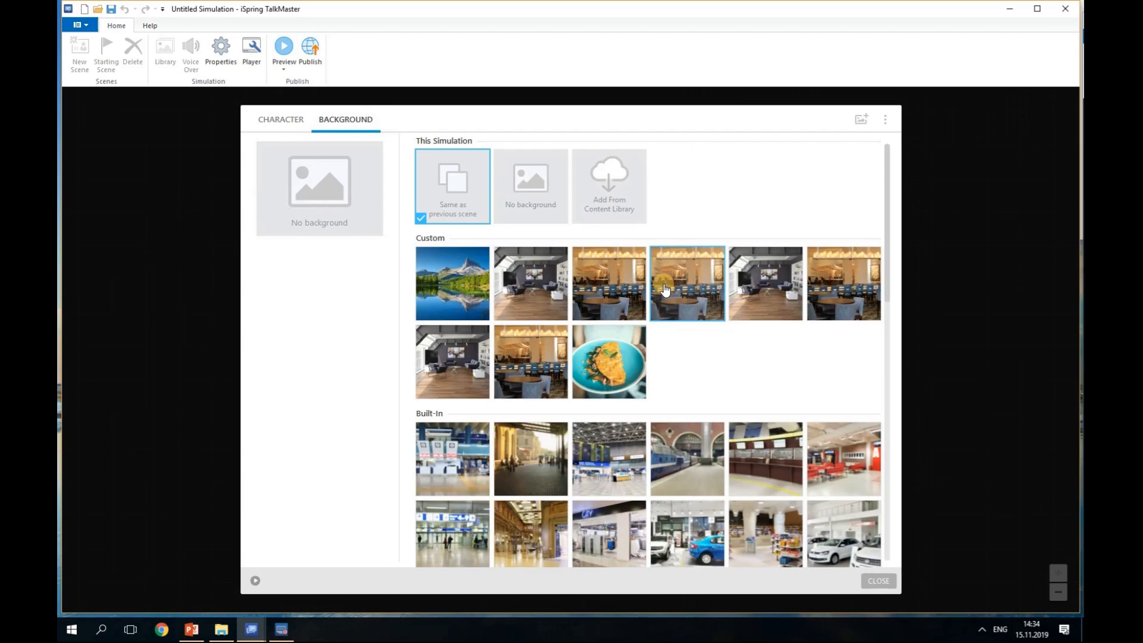
pyautogui.scroll(-1, 699, 405)
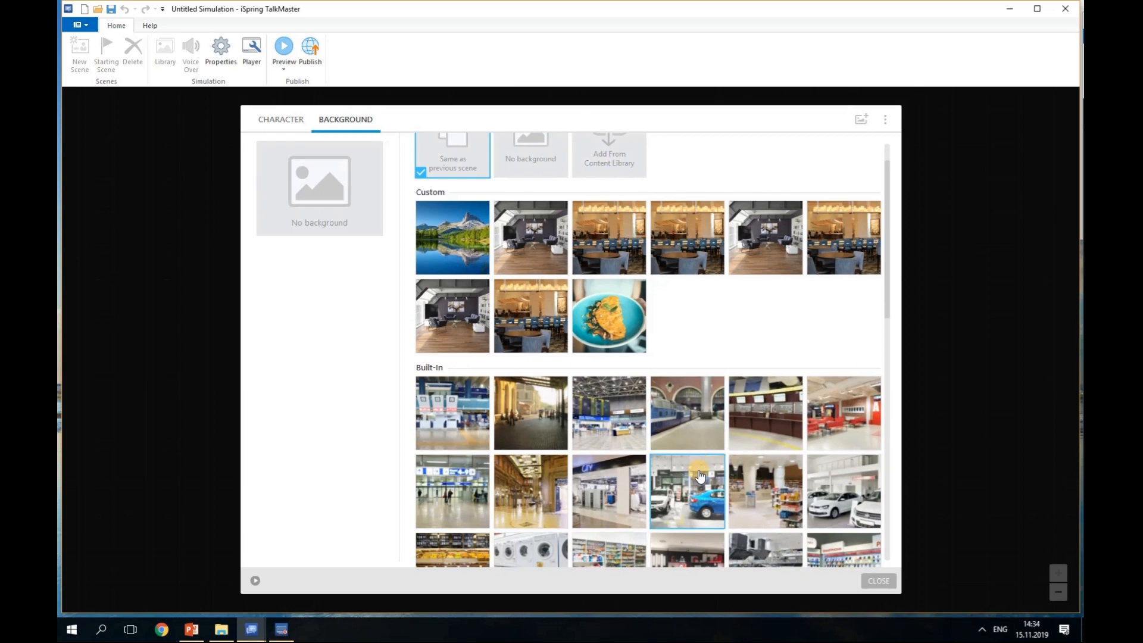
pyautogui.click(700, 476)
pyautogui.click(877, 579)
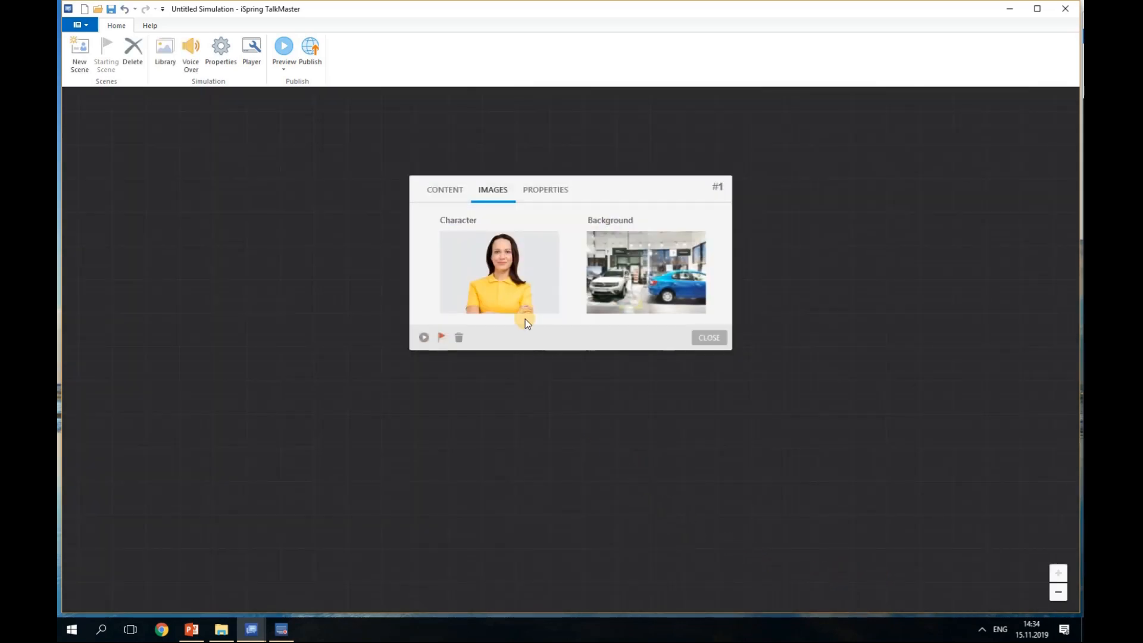
# - Add three empty reply options to the content of scene #1
pyautogui.click(452, 197)
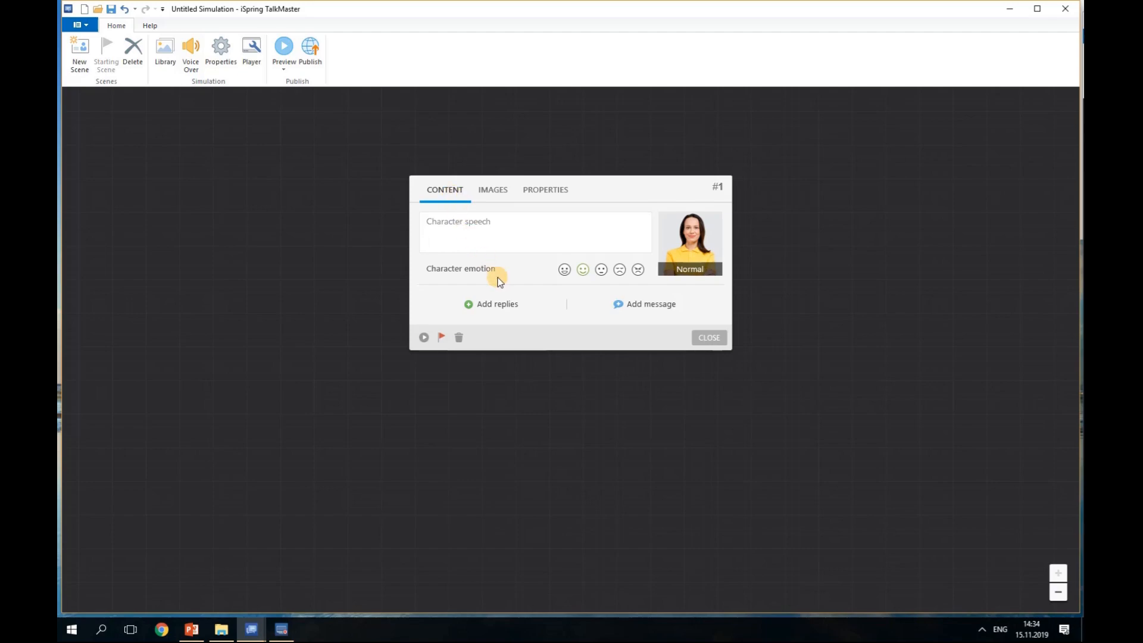
pyautogui.click(510, 304)
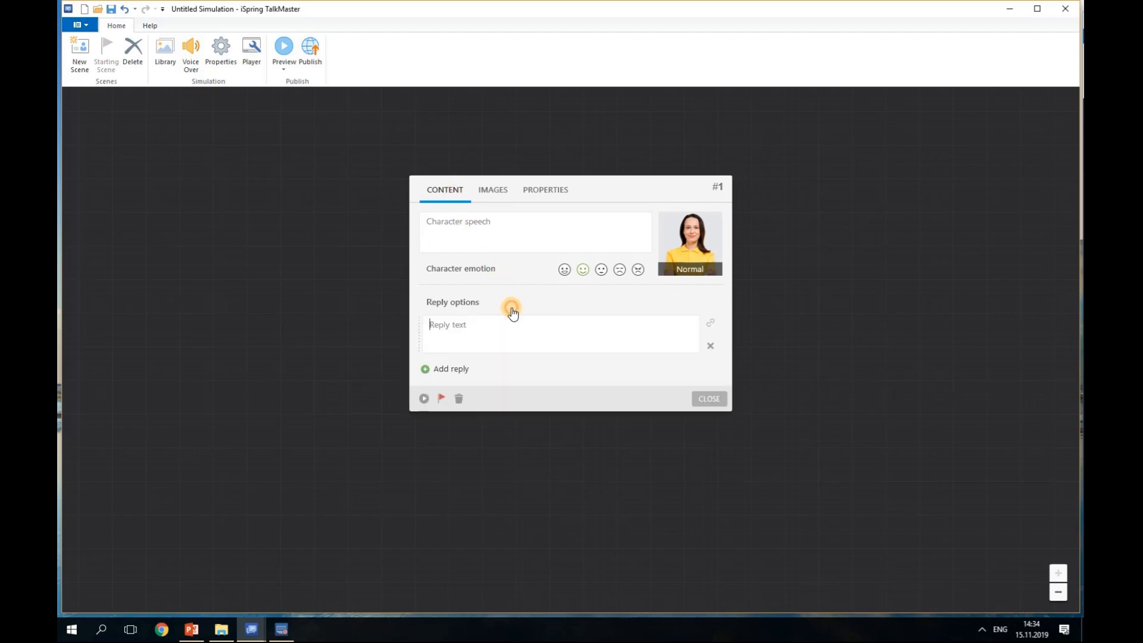
pyautogui.click(460, 368)
pyautogui.click(460, 410)
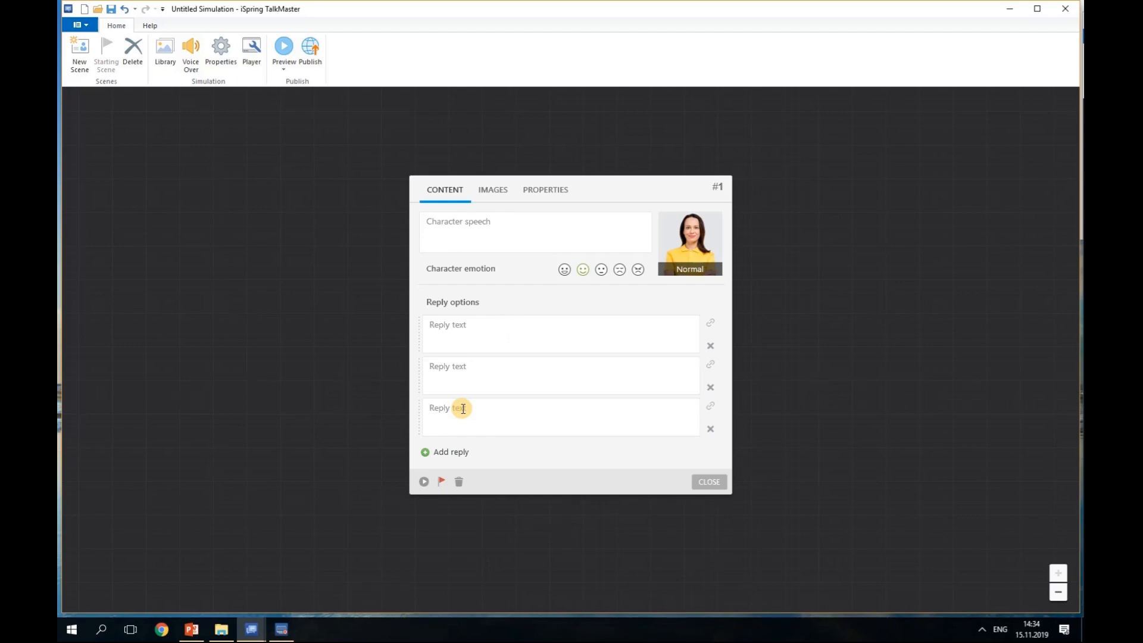
# - Open Script.doc from the Resource folder, review its first scenes, and move the document window out of the way
pyautogui.click(224, 629)
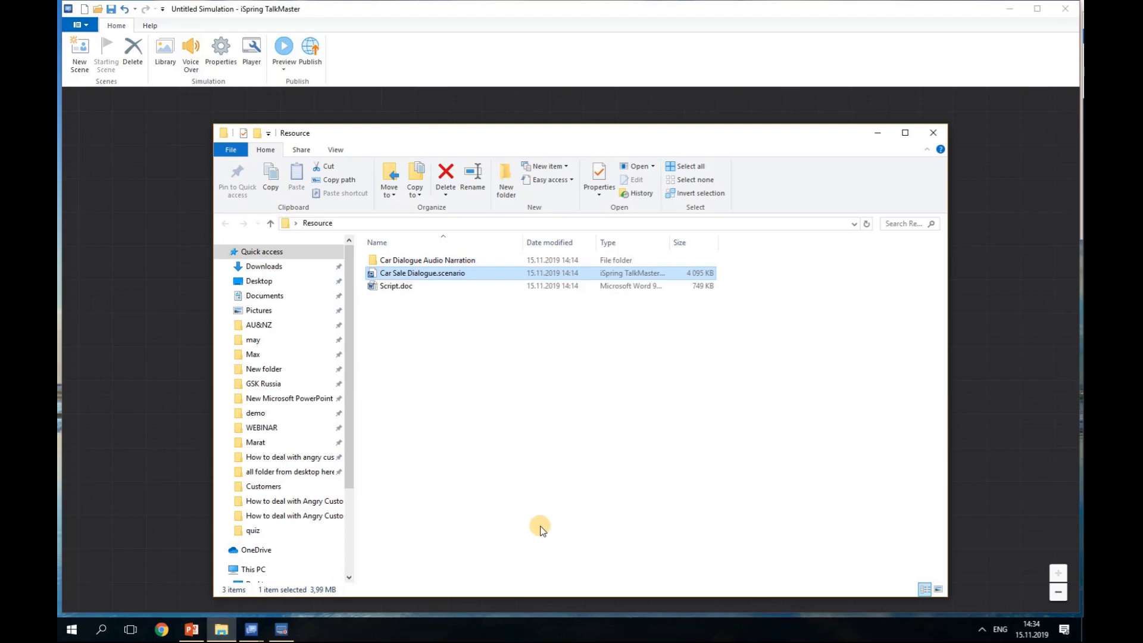
pyautogui.doubleClick(391, 287)
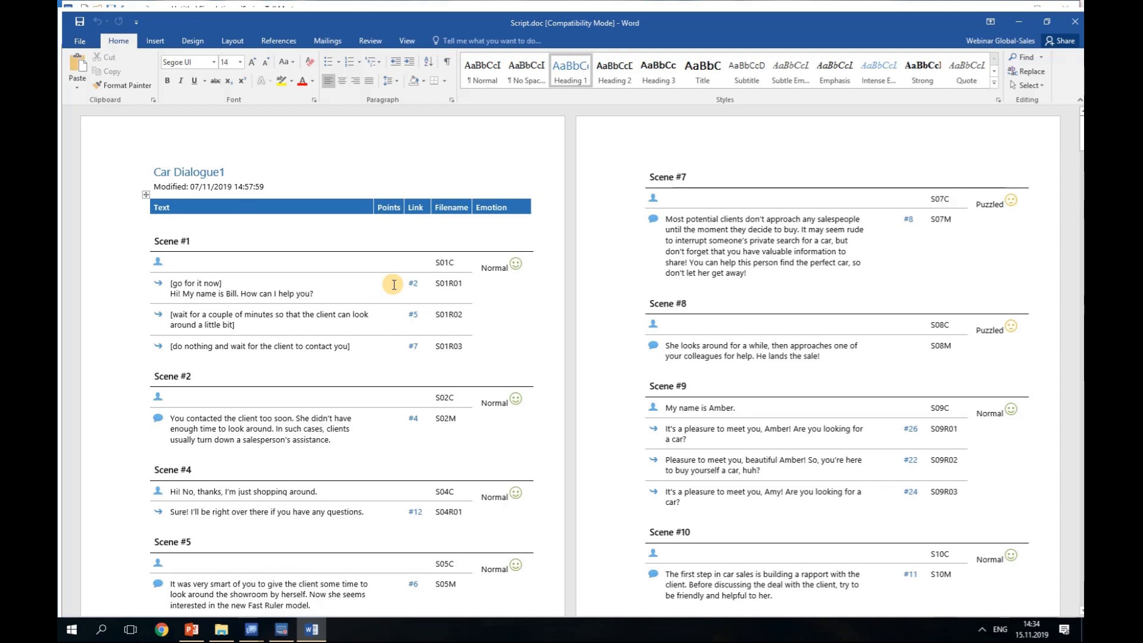
pyautogui.click(156, 268)
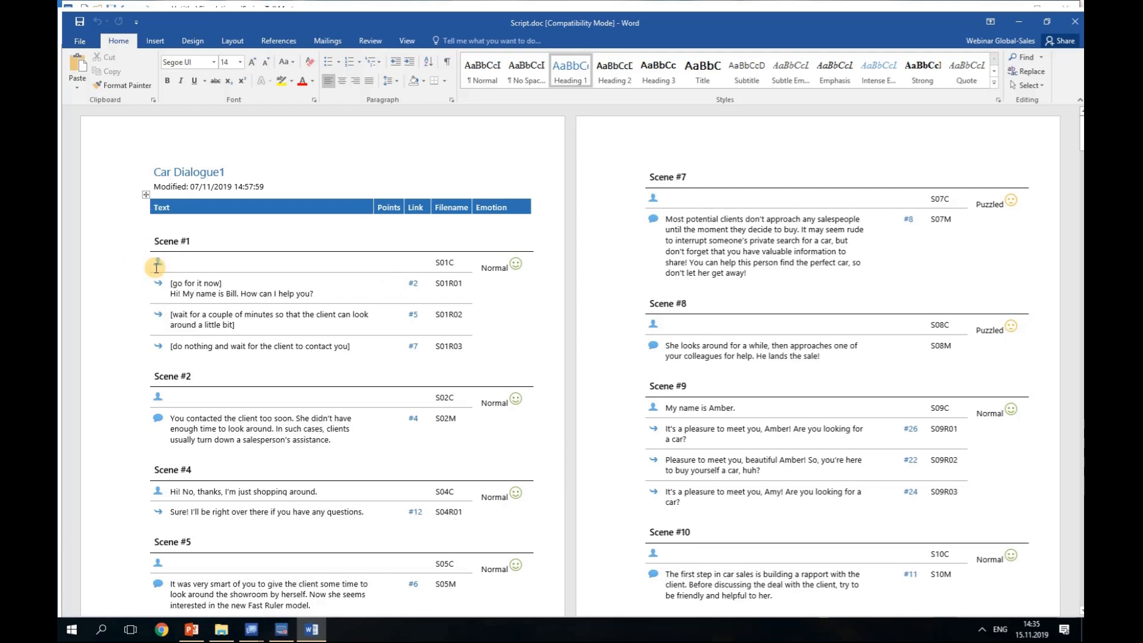
pyautogui.click(159, 419)
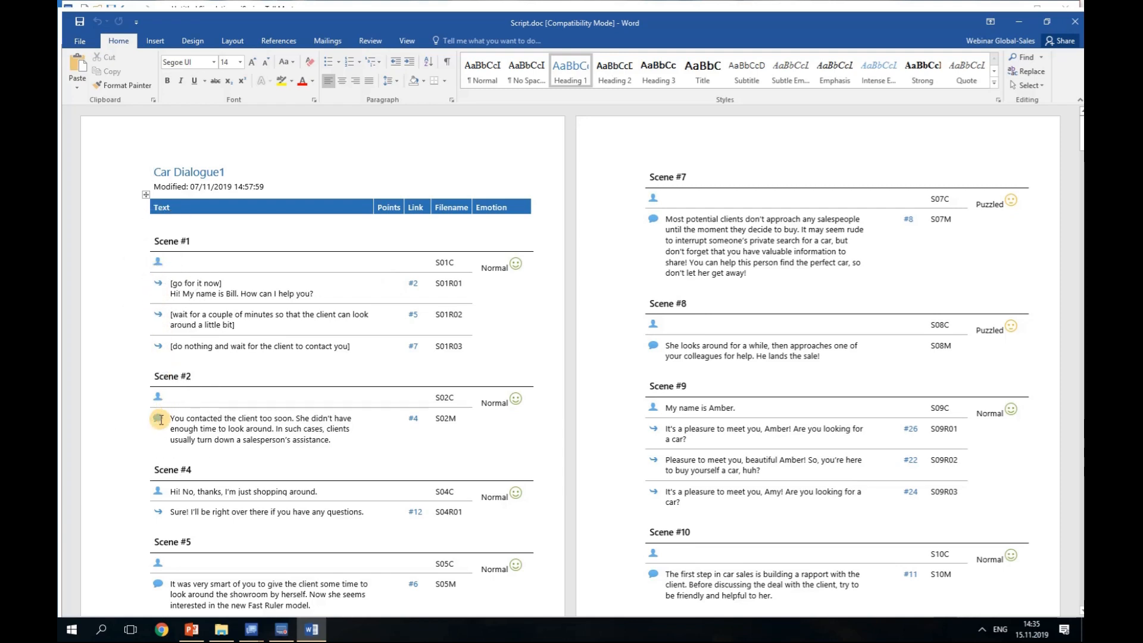
pyautogui.click(158, 501)
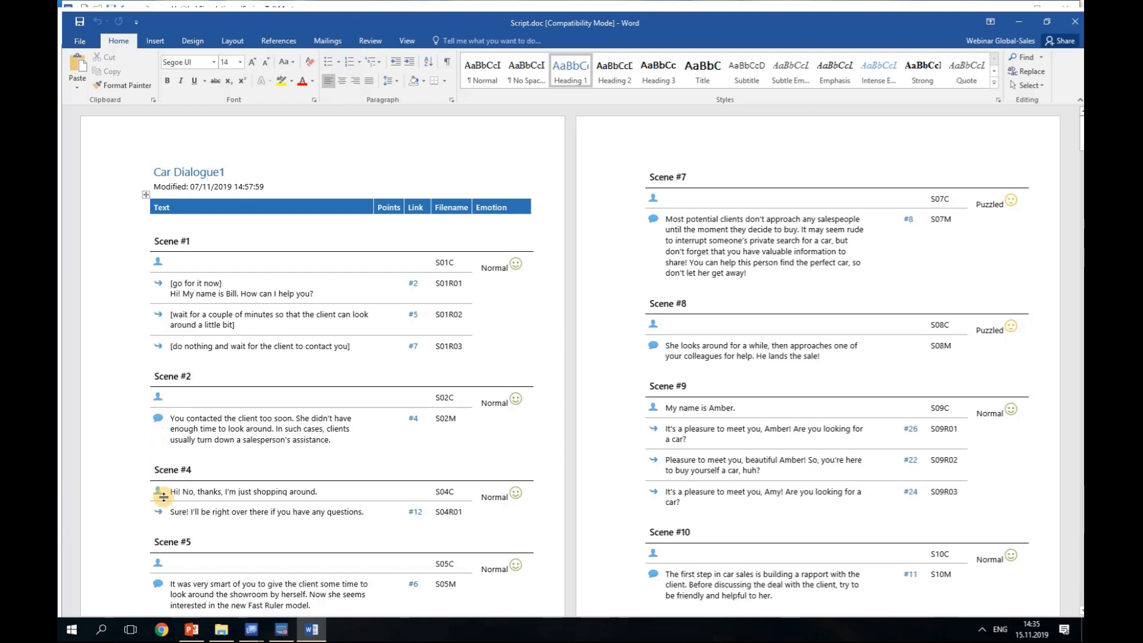
pyautogui.click(264, 310)
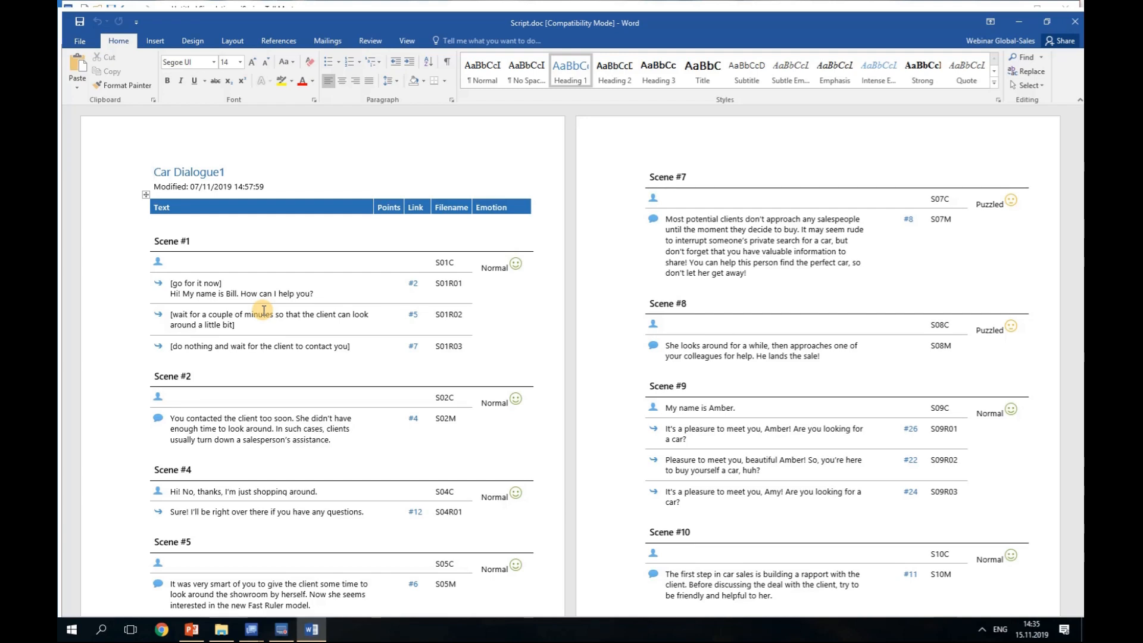
pyautogui.moveTo(491, 19); pyautogui.dragTo(1142, 111)
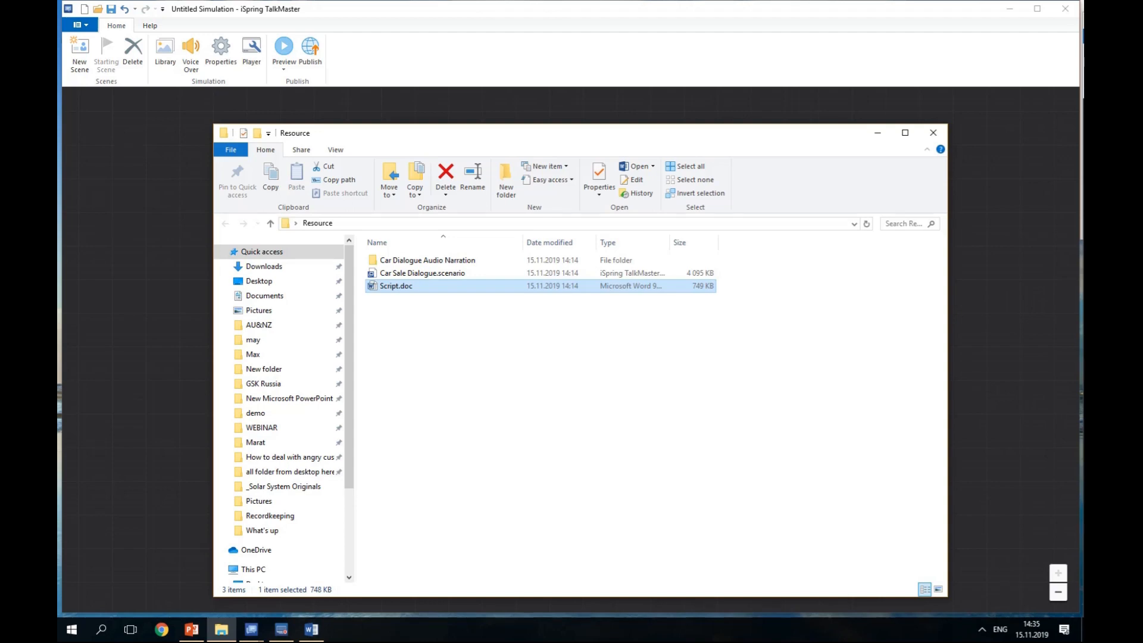
# - Switch back to iSpring TalkMaster and fill the first reply of scene #1 with the script's "[go for it now]" greeting
pyautogui.hotkey('alt', 'Tab')
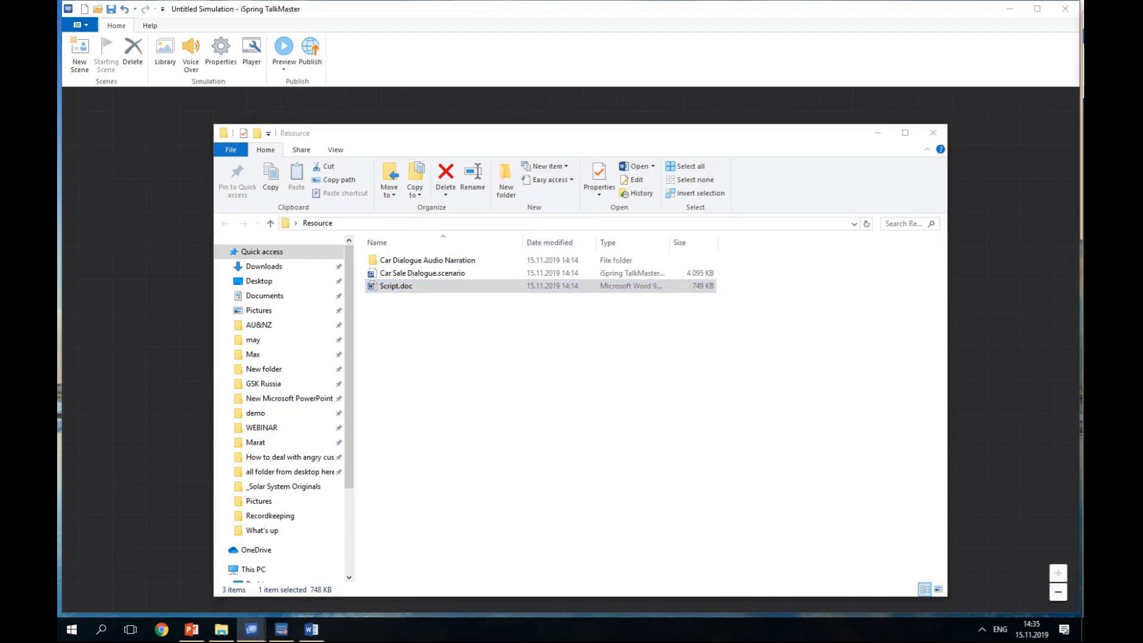
pyautogui.click(979, 261)
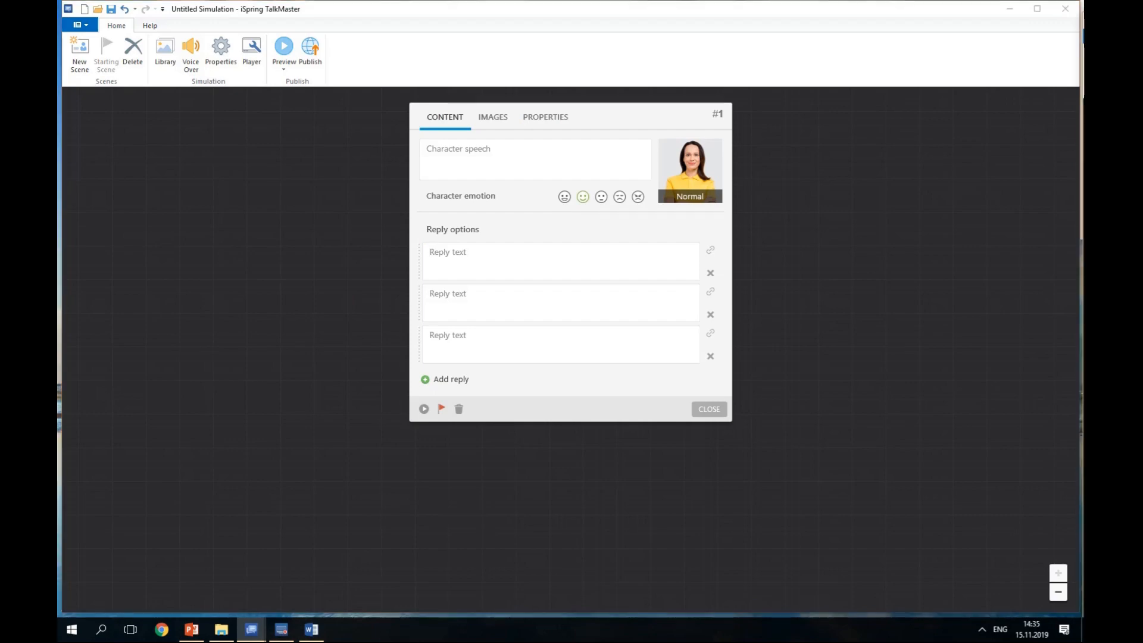
pyautogui.click(607, 266)
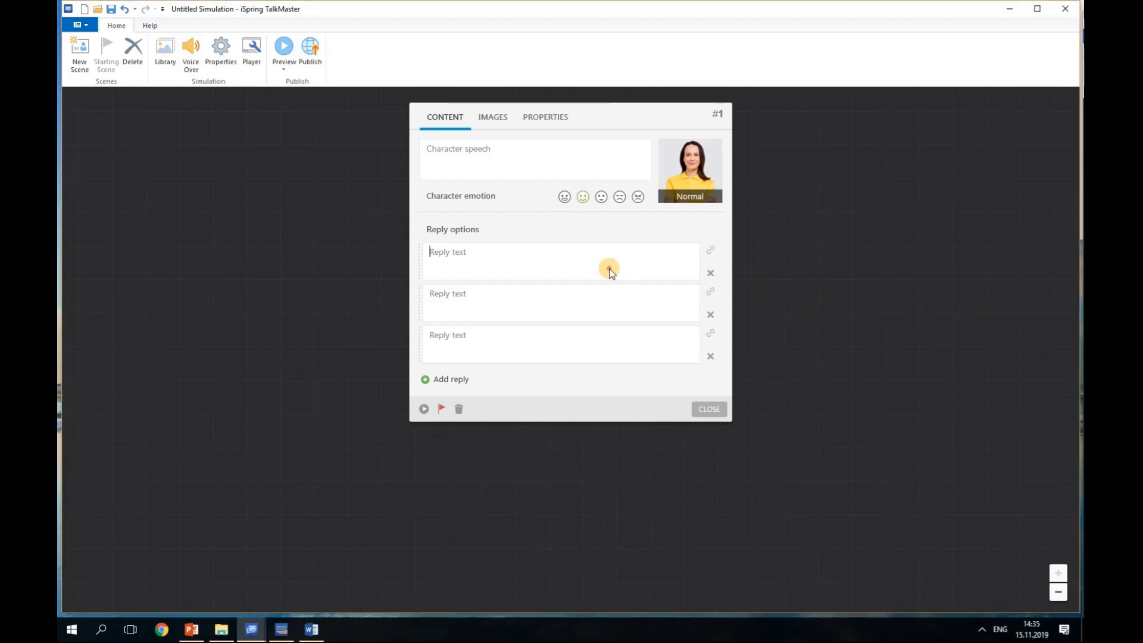
pyautogui.write('[go for it now] Hi! My name is Bill. How can I help you?')
# - Fill the second reply with "[wait for a couple of minutes so that the client can look around a little bit]" from the script
pyautogui.hotkey('alt', 'Tab')
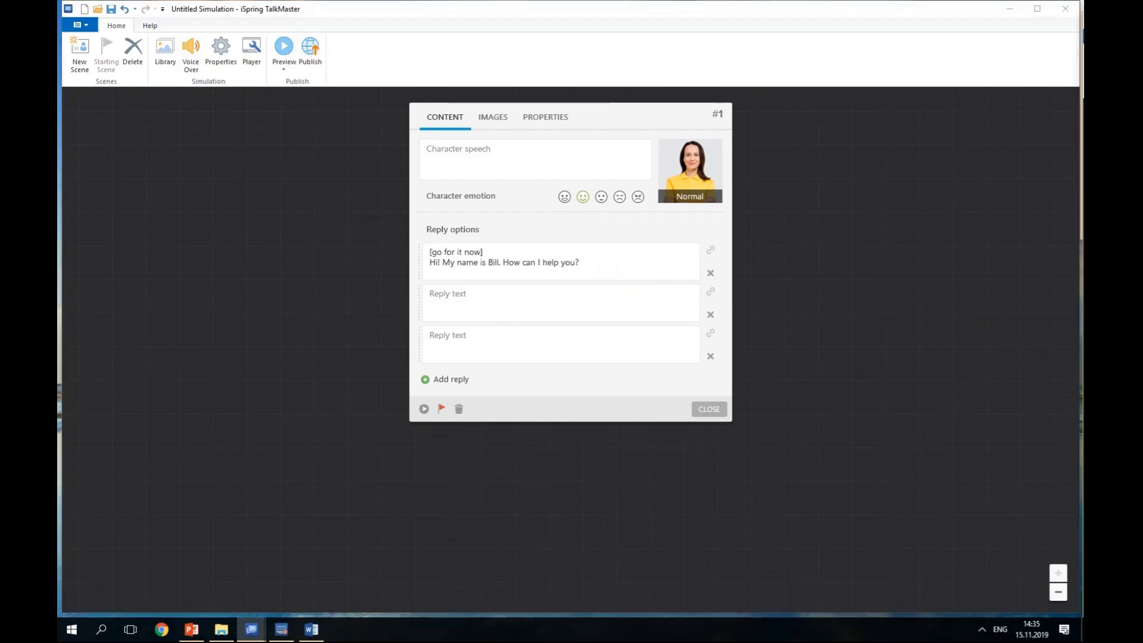
pyautogui.click(520, 304)
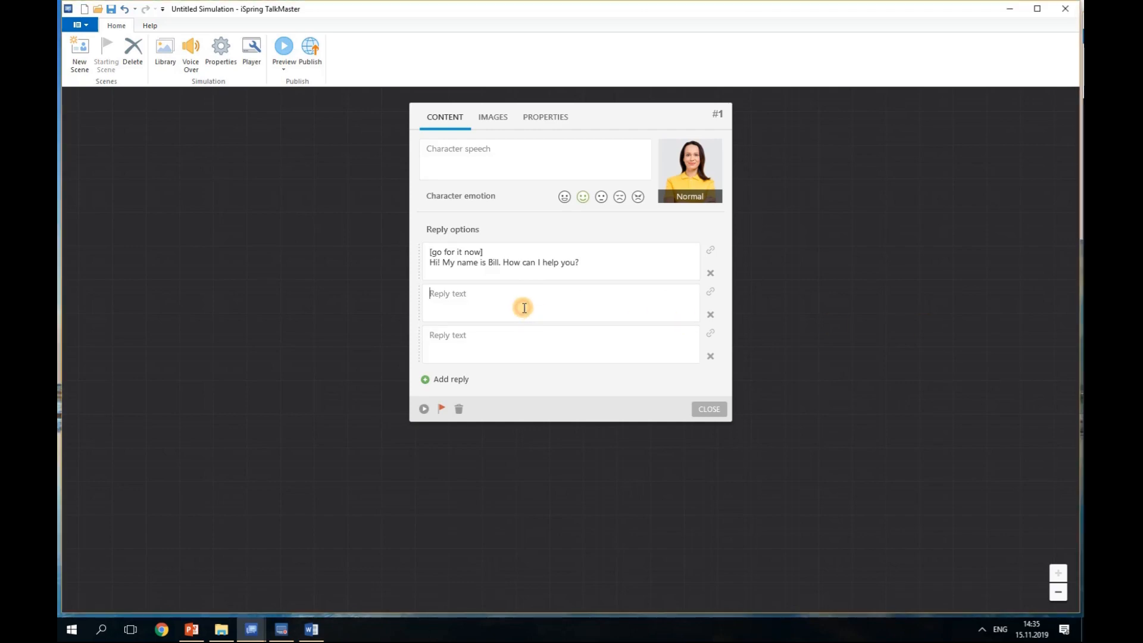
pyautogui.write('[wait for a couple of minutes so that the client can look around a little bit]')
# - Fill the third reply with "[do nothing and wait for the client to contact you]" from the script
pyautogui.hotkey('alt', 'Tab')
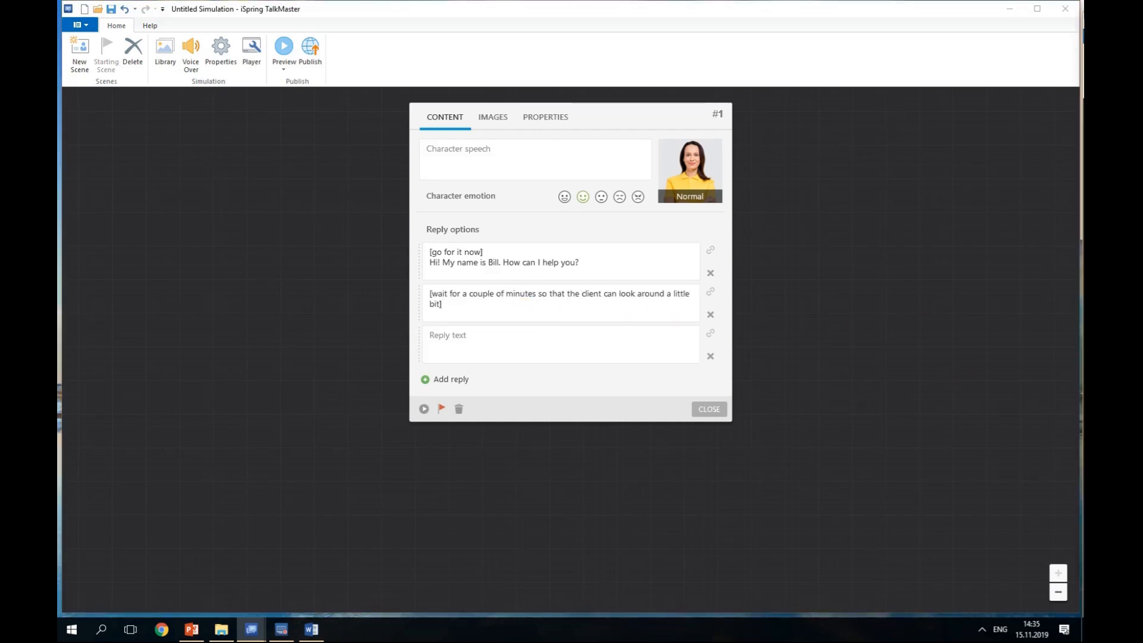
pyautogui.click(499, 336)
pyautogui.write('[do nothing and wait for the client to contact you]')
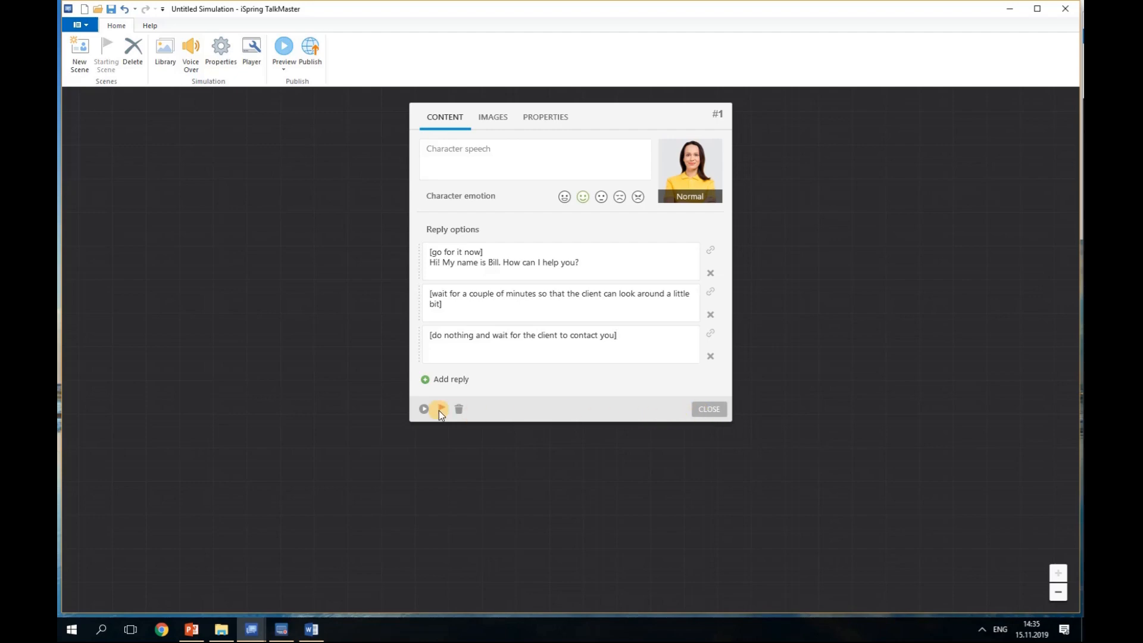
# - Preview scene #1 in tablet landscape, phone landscape and phone portrait modes, and return to the scene map
pyautogui.click(421, 409)
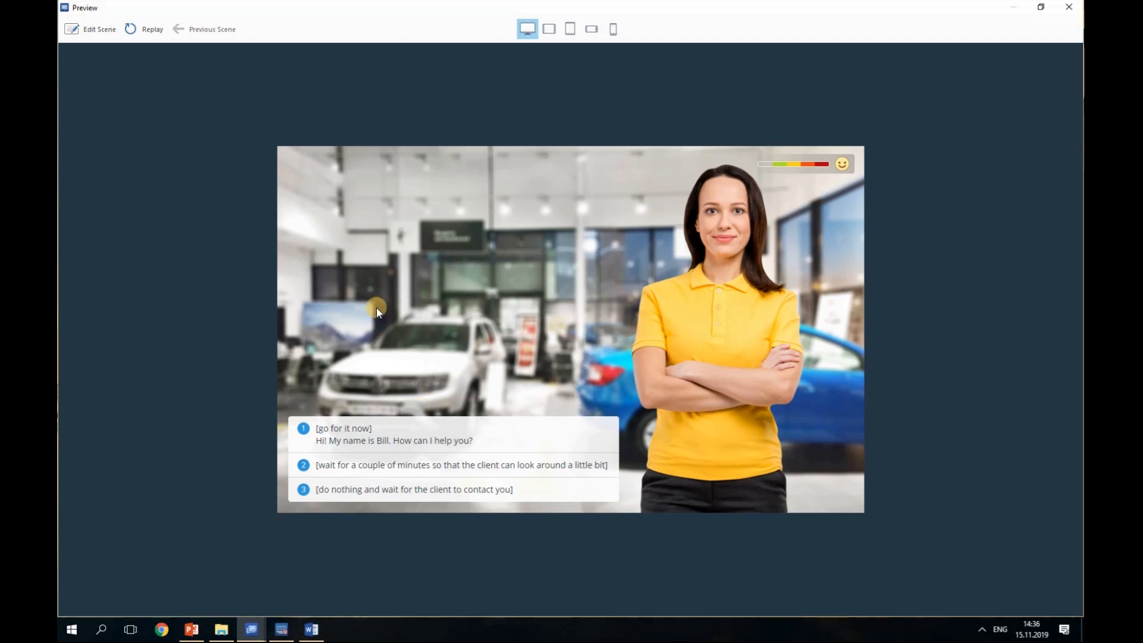
pyautogui.click(109, 39)
pyautogui.click(549, 29)
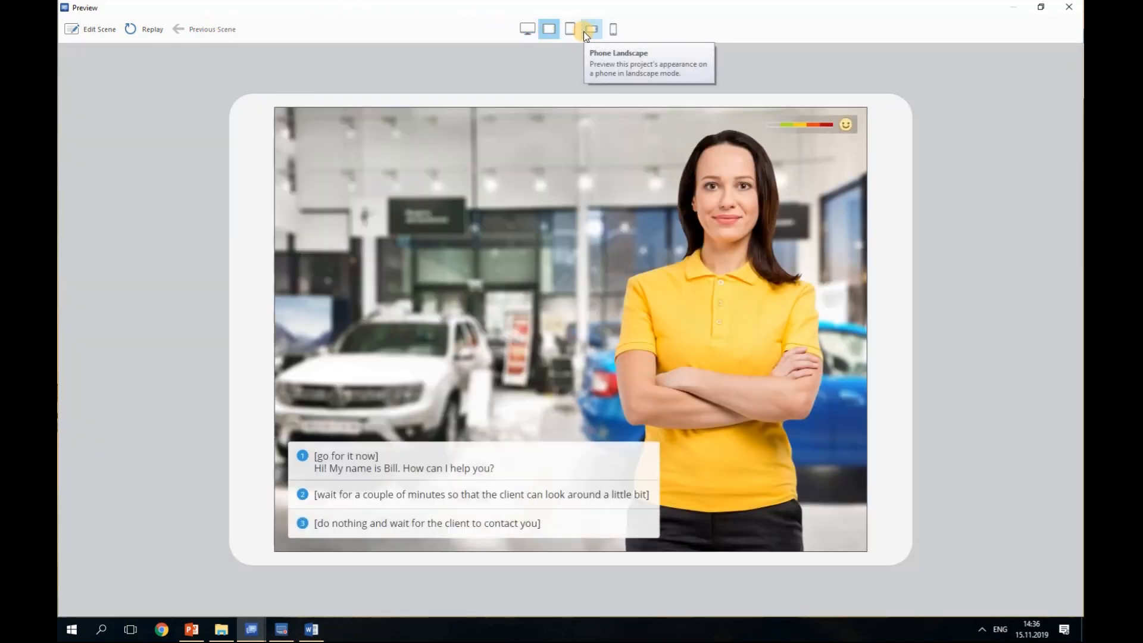
pyautogui.click(583, 31)
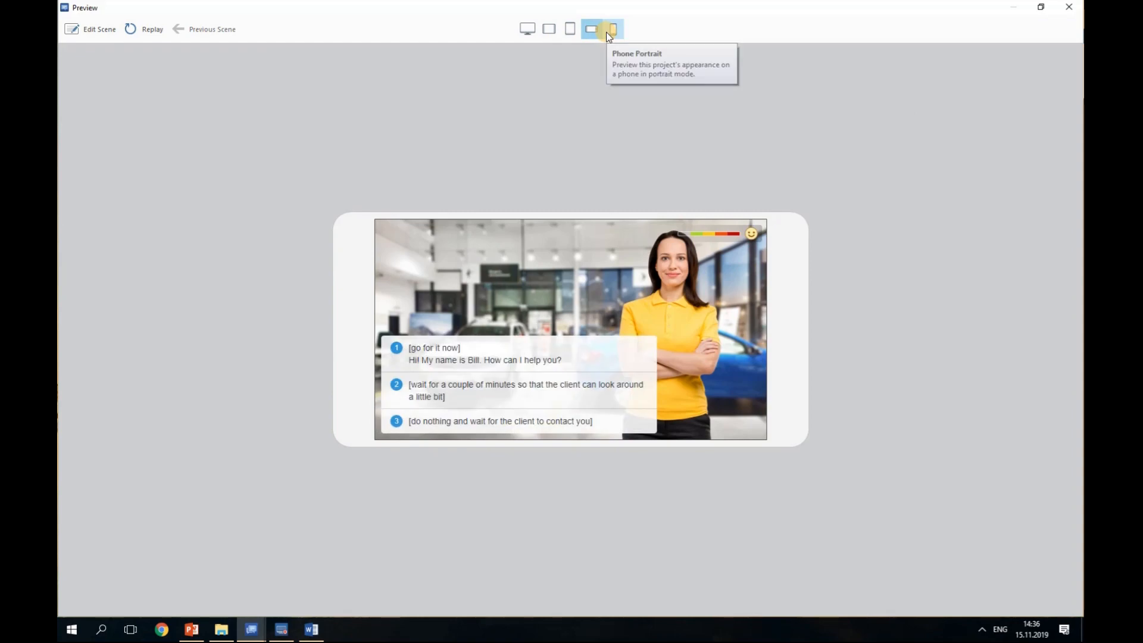
pyautogui.click(606, 31)
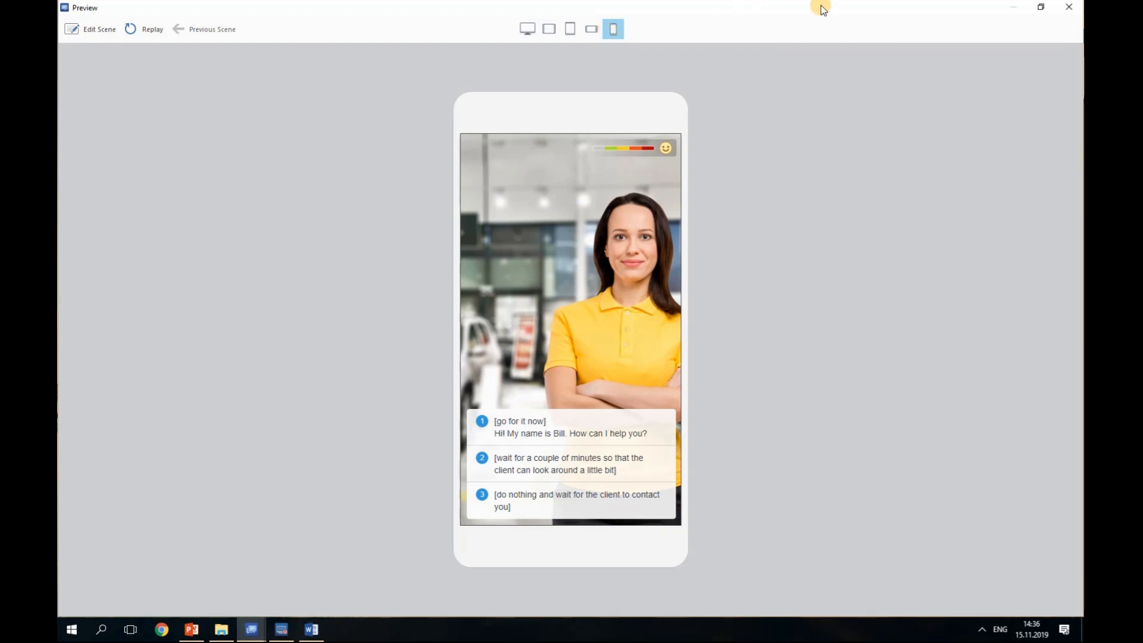
pyautogui.click(1067, 7)
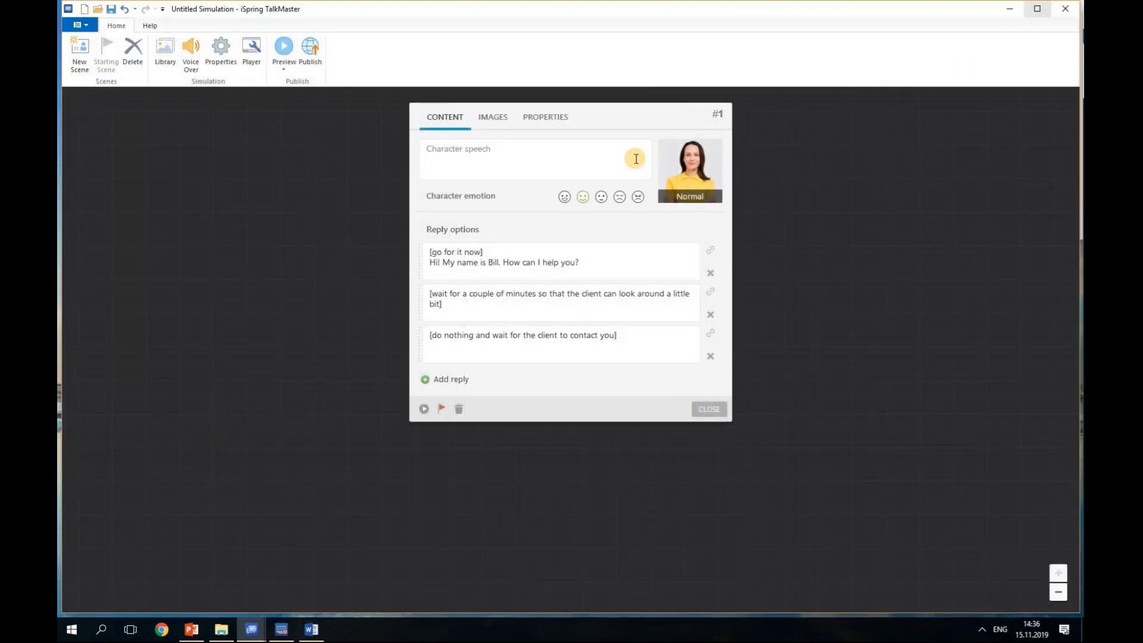
pyautogui.click(804, 203)
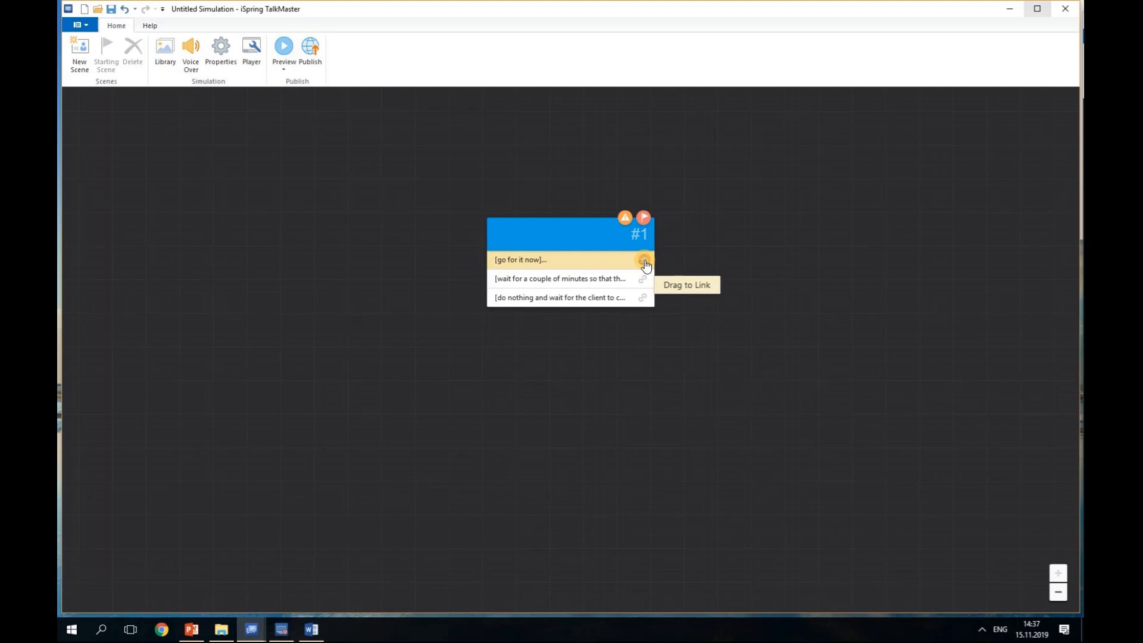
# - Link the "[go for it now]" reply of scene #1 to a new scene below it and color that scene dark green
pyautogui.moveTo(647, 266); pyautogui.dragTo(579, 374)
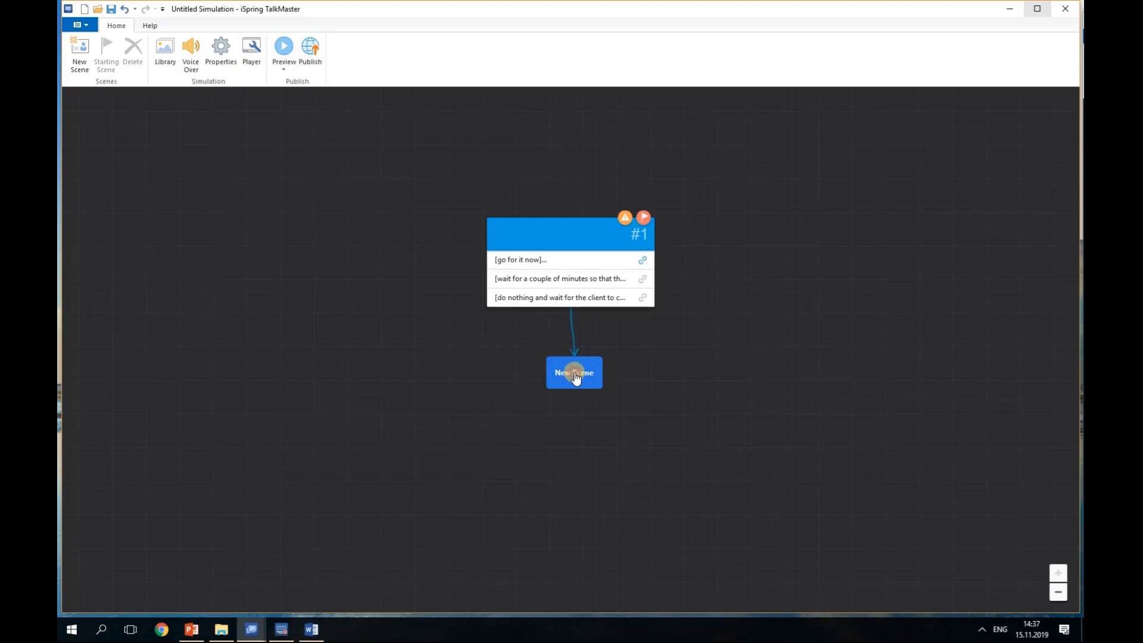
pyautogui.click(577, 373)
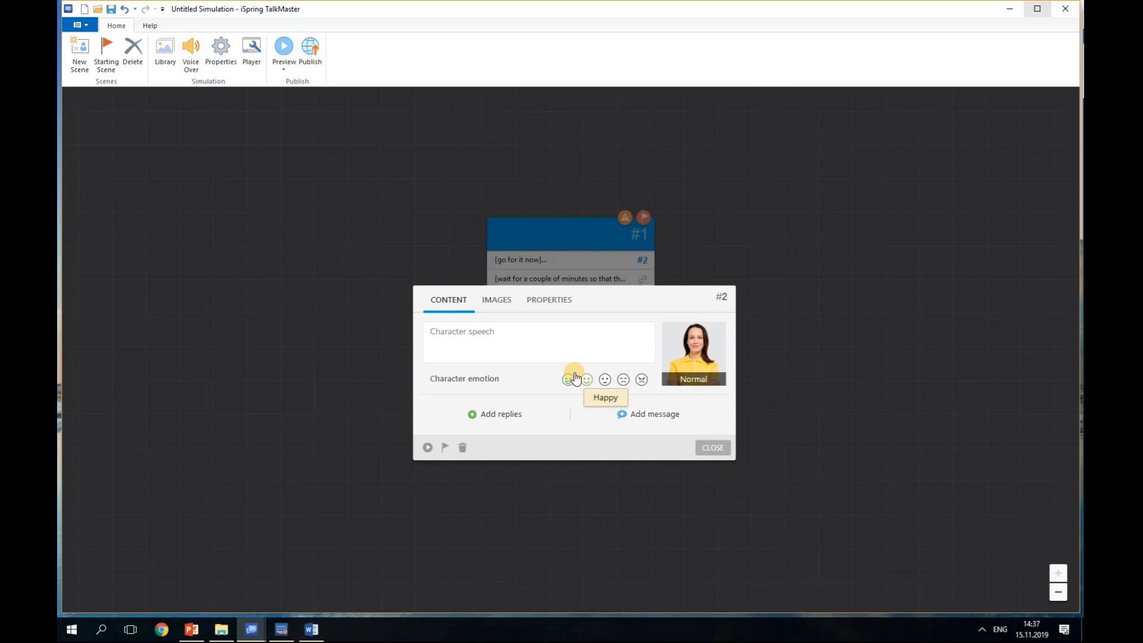
pyautogui.click(556, 301)
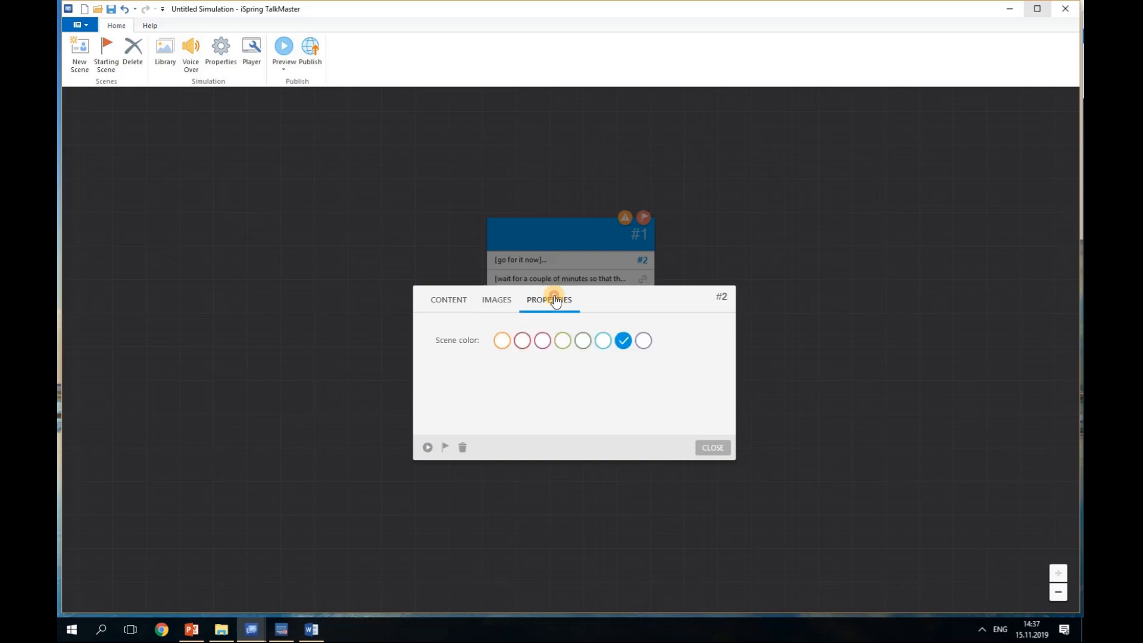
pyautogui.click(583, 341)
# - Choose "Same as previous scene" as the character of scene #2
pyautogui.click(502, 304)
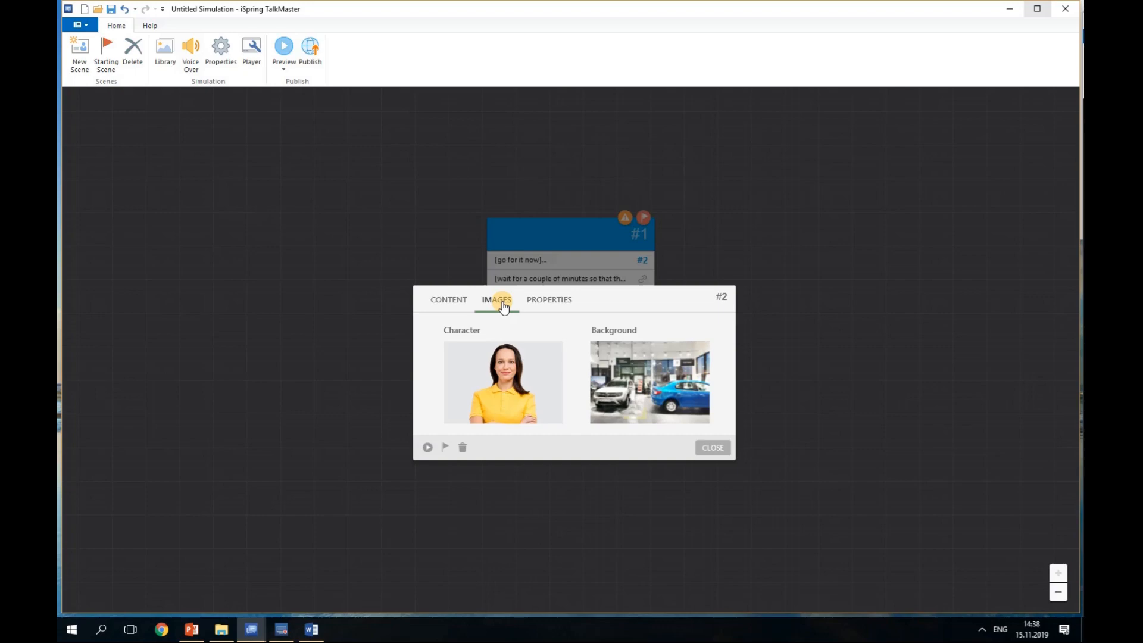
pyautogui.click(502, 361)
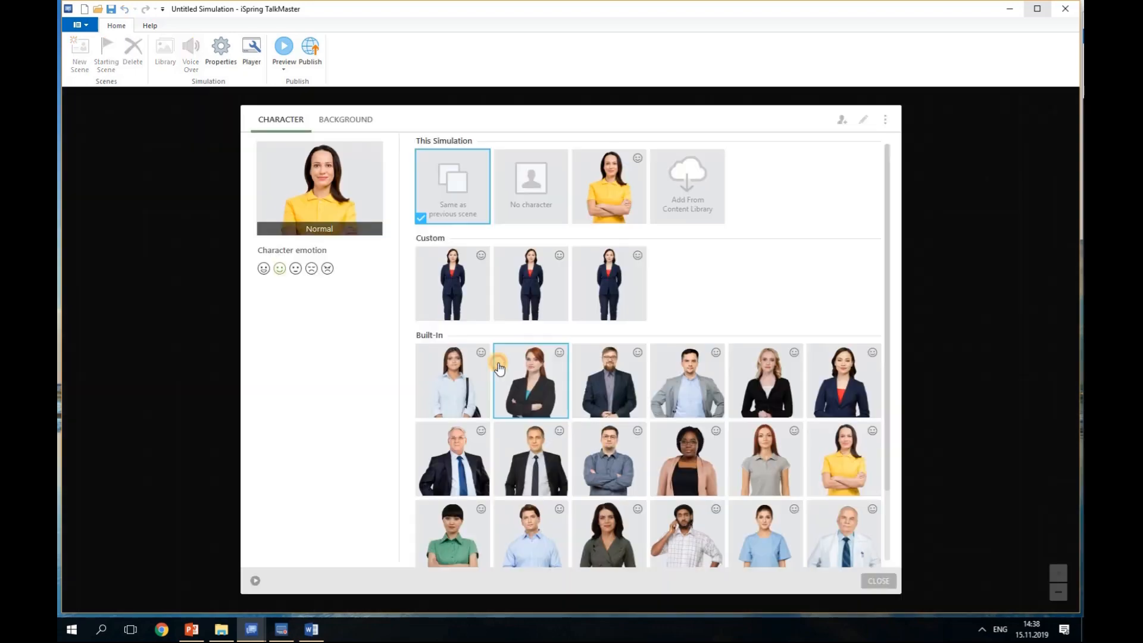
pyautogui.click(472, 223)
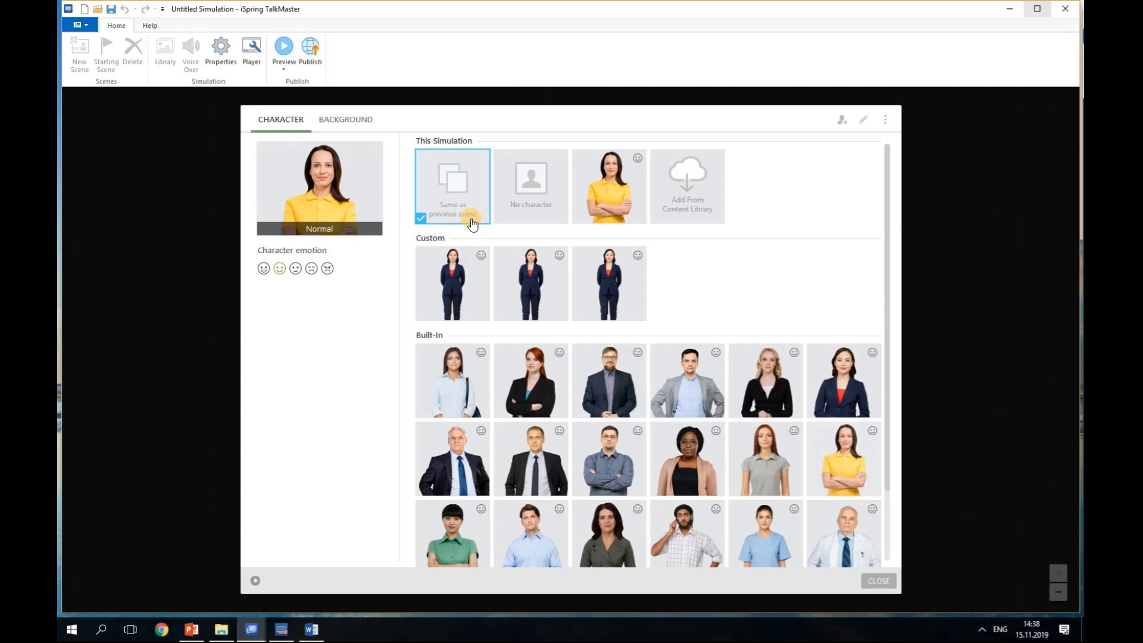
pyautogui.click(871, 580)
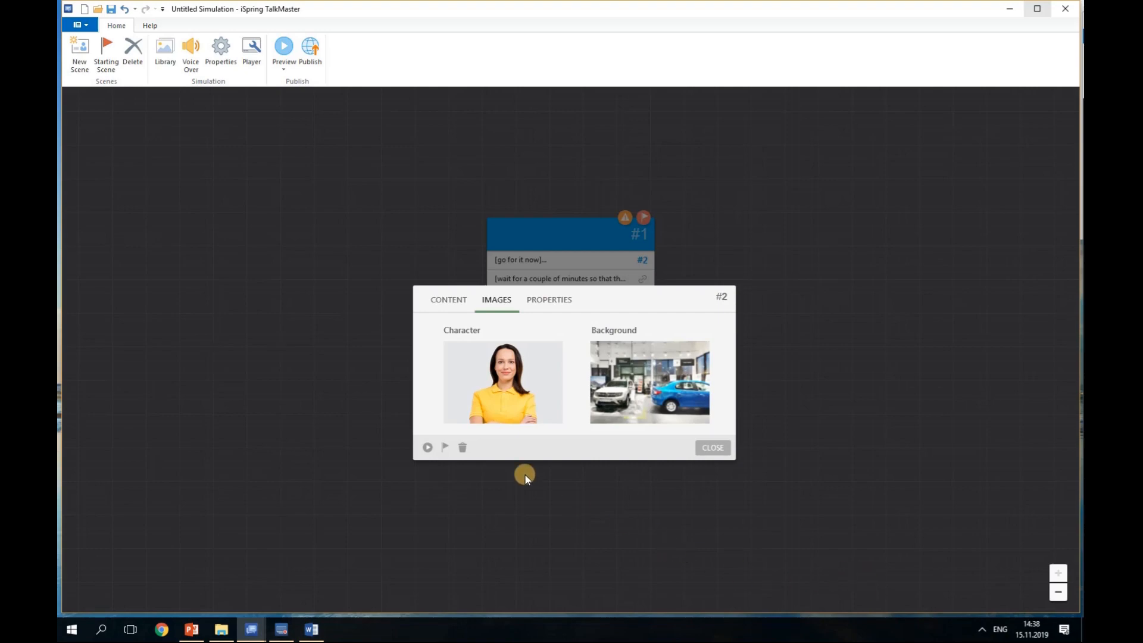
# - Add scene #2's message "You contacted the client too soon. She didn't have enough time to look around. In such cases, clients usually turn down a salesperson's assistance."
pyautogui.click(456, 301)
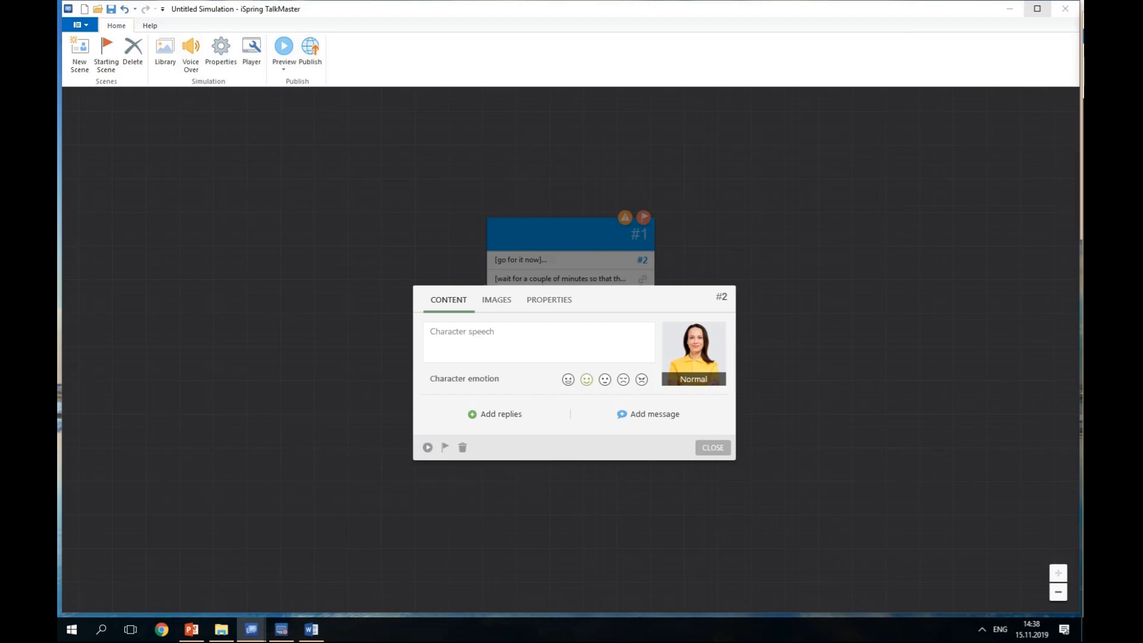
pyautogui.click(626, 414)
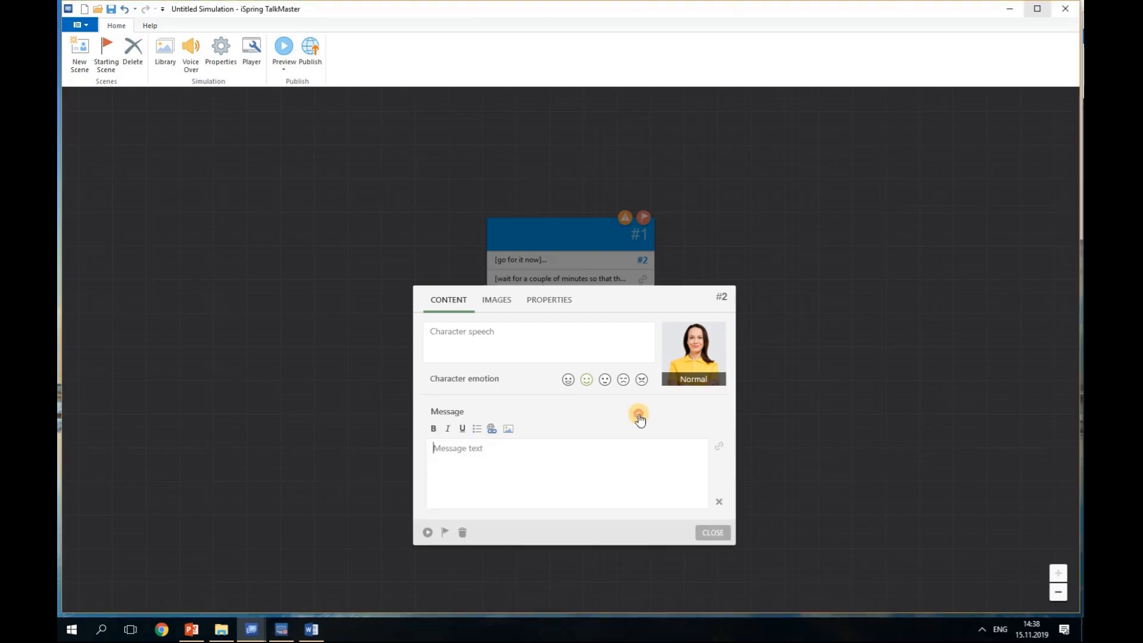
pyautogui.write("You contacted the client too soon. She didn't have enough time to look around. In such cases clients usually turn down a salesperson's assistance.")
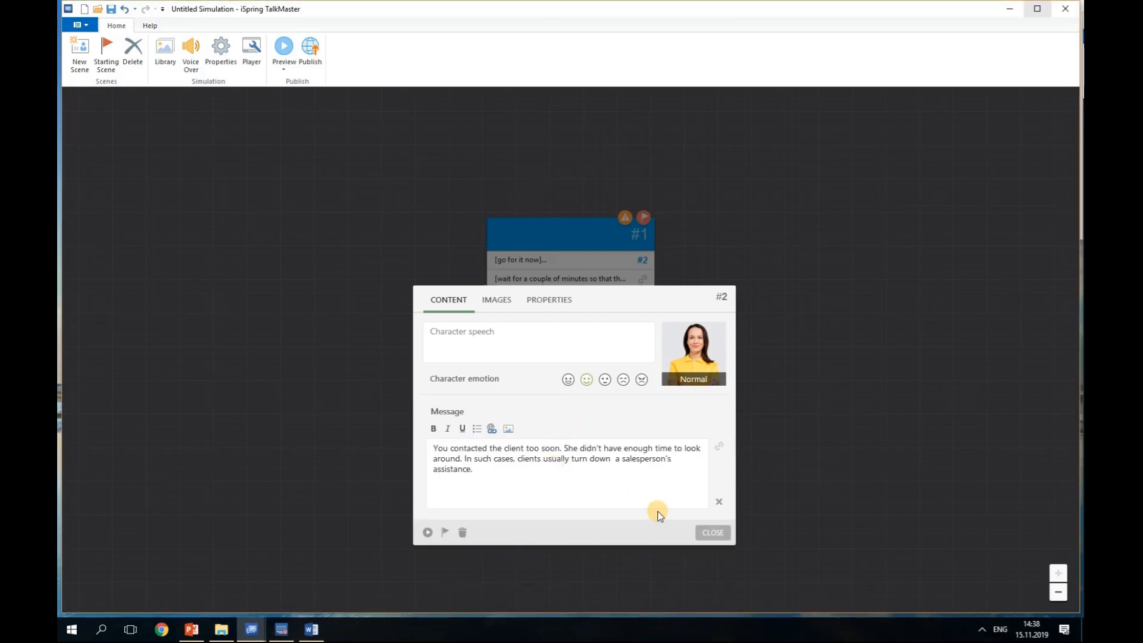
pyautogui.click(698, 532)
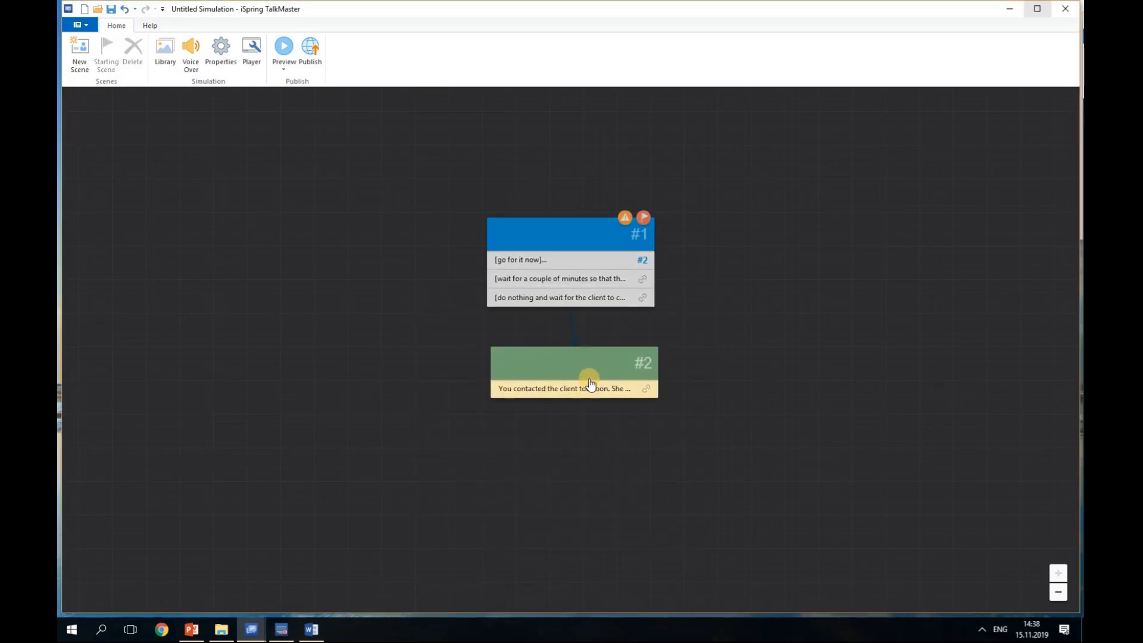
# - Align scene #2 beneath scene #1 and link its message to a new scene containing the message "test"
pyautogui.moveTo(595, 365); pyautogui.dragTo(588, 366)
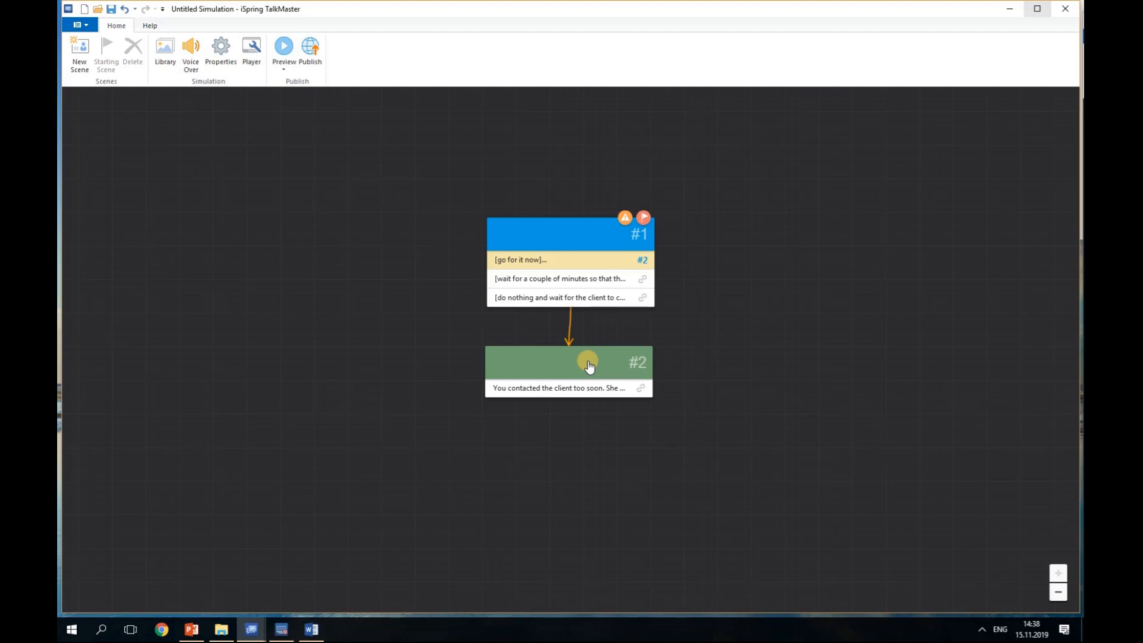
pyautogui.moveTo(641, 389); pyautogui.dragTo(594, 451)
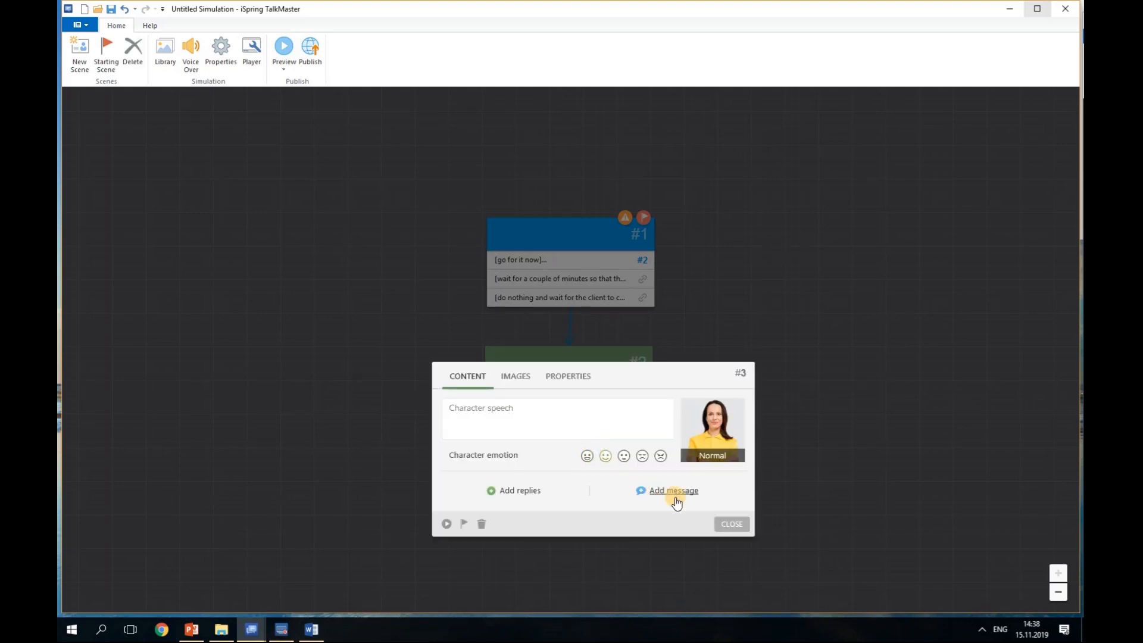
pyautogui.click(675, 491)
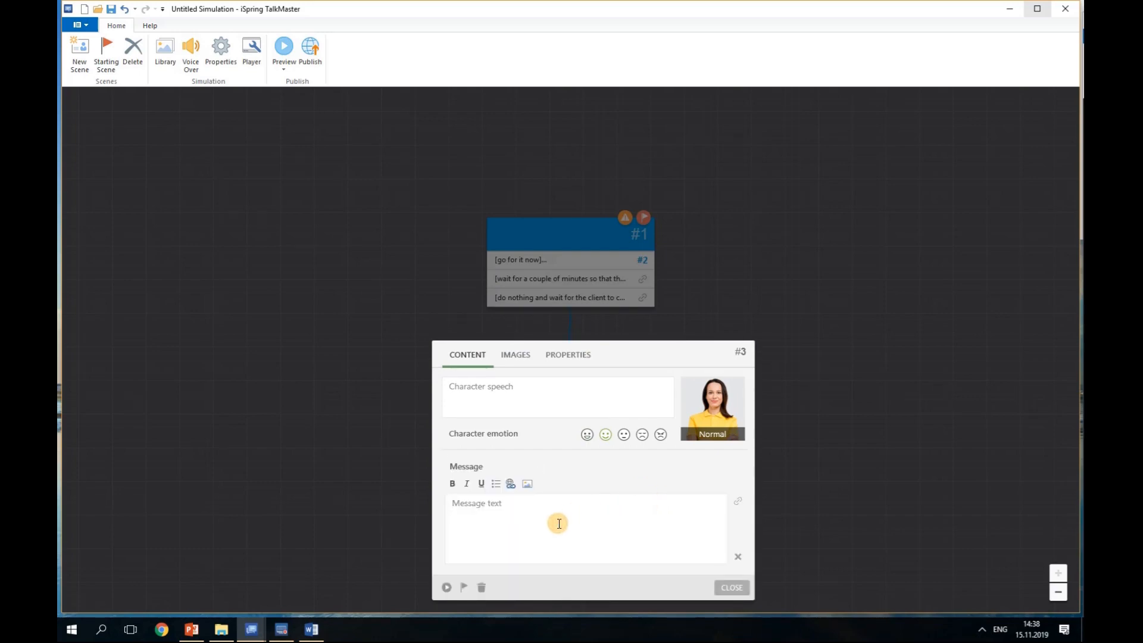
pyautogui.write('test')
pyautogui.click(731, 588)
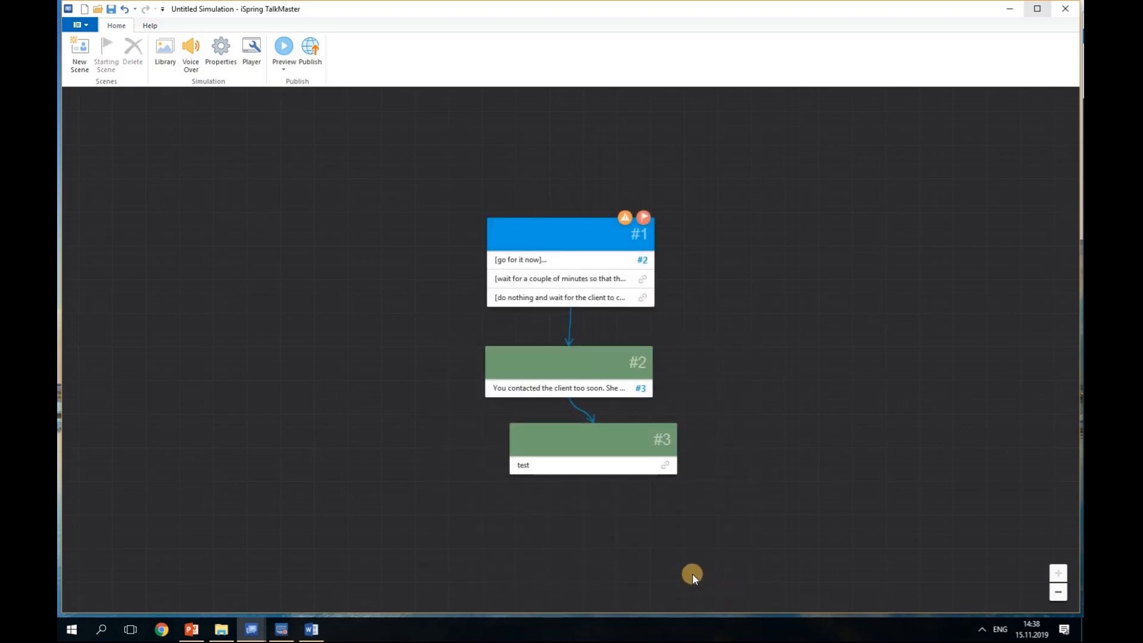
# - Link the "test" message of scene #3 to a new empty scene below it, and delete scene #3
pyautogui.moveTo(630, 444); pyautogui.dragTo(578, 536)
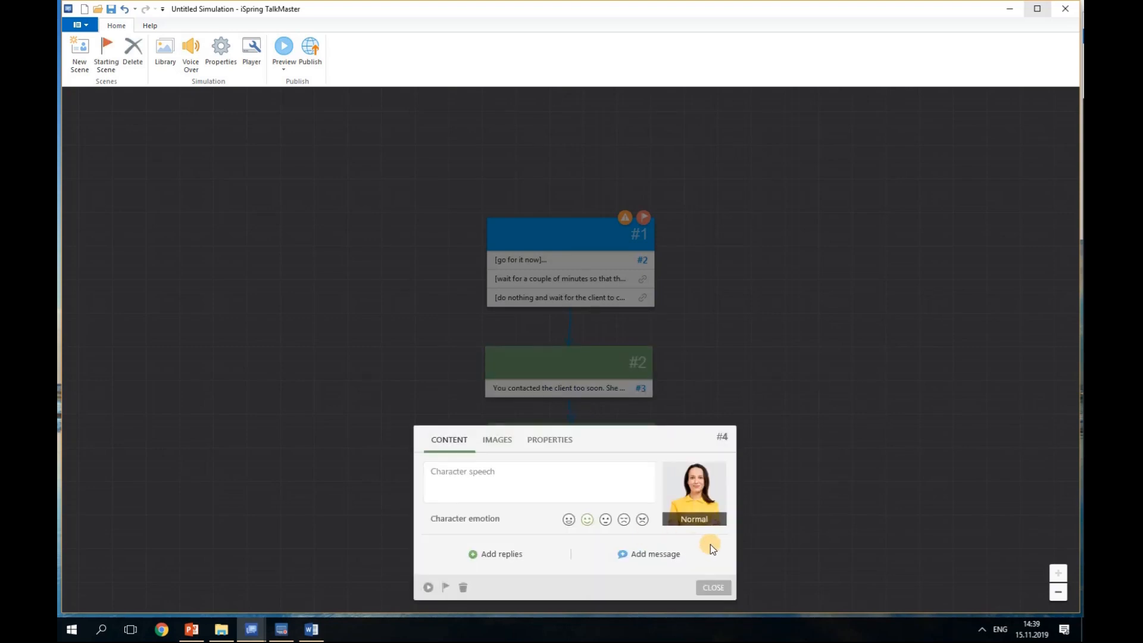
pyautogui.click(763, 548)
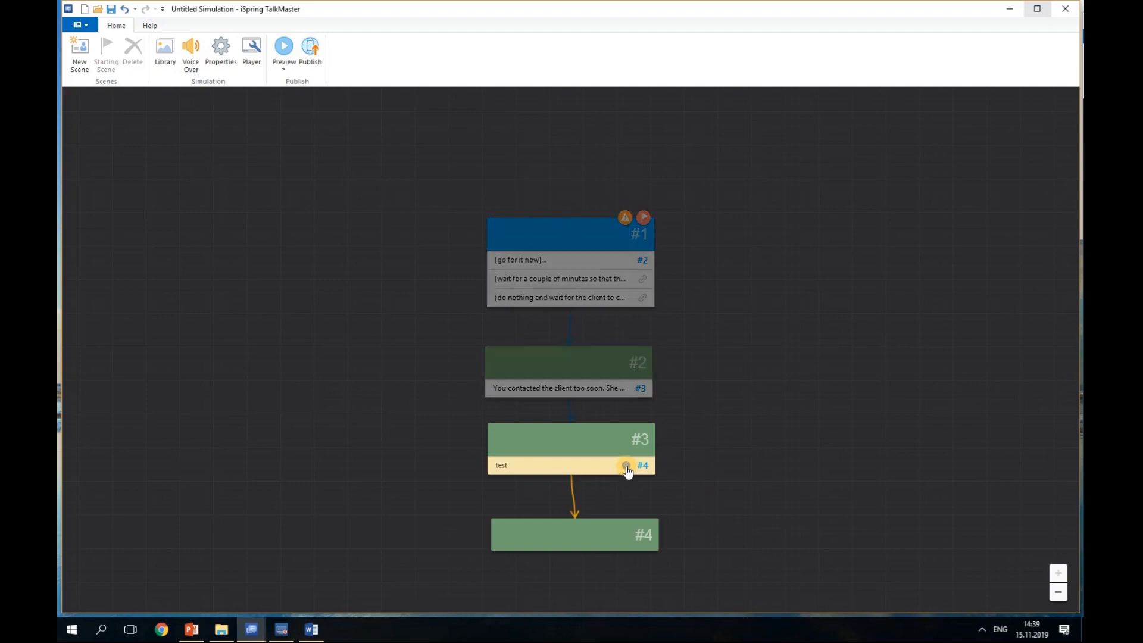
pyautogui.rightClick(587, 454)
pyautogui.click(610, 534)
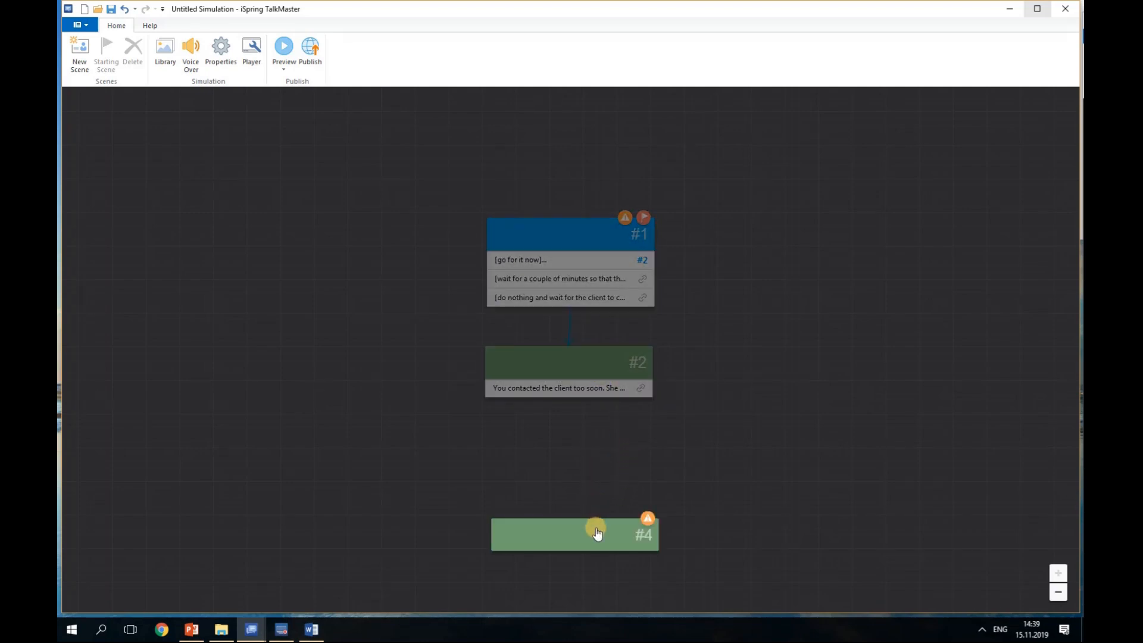
# - Link the message of scene #2 to another new empty scene, and delete that scene
pyautogui.moveTo(640, 388); pyautogui.dragTo(576, 465)
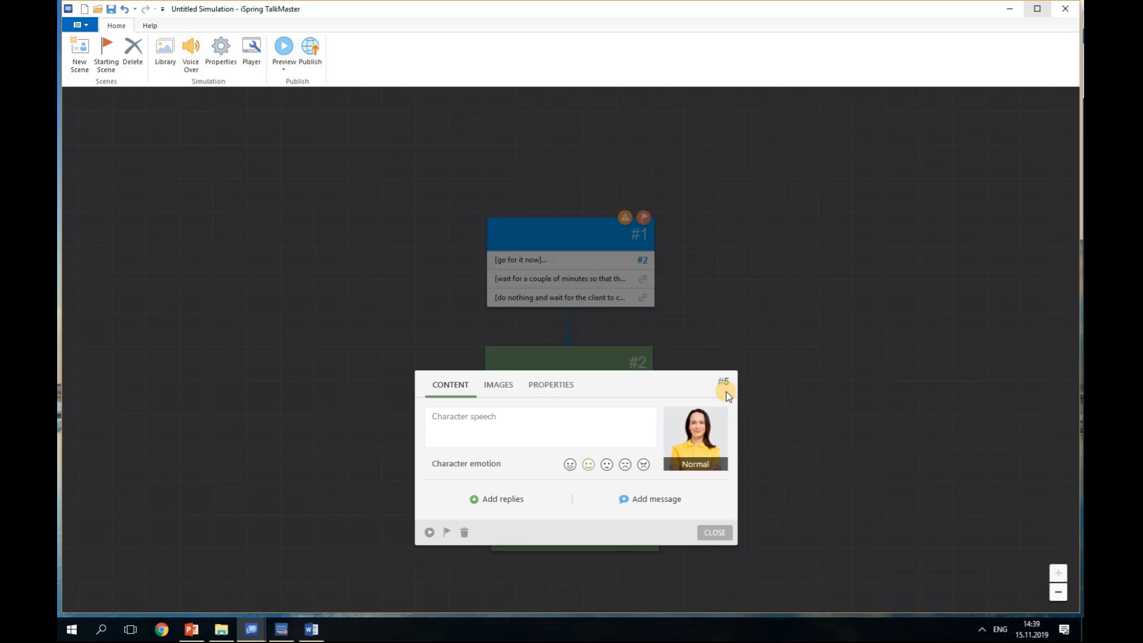
pyautogui.click(718, 533)
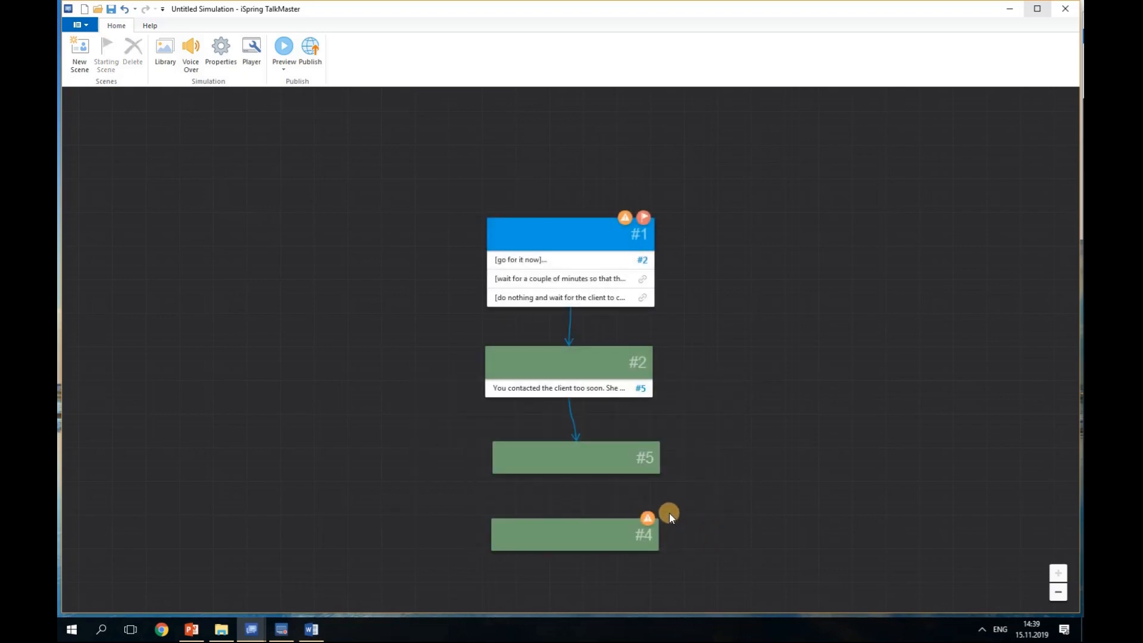
pyautogui.rightClick(563, 461)
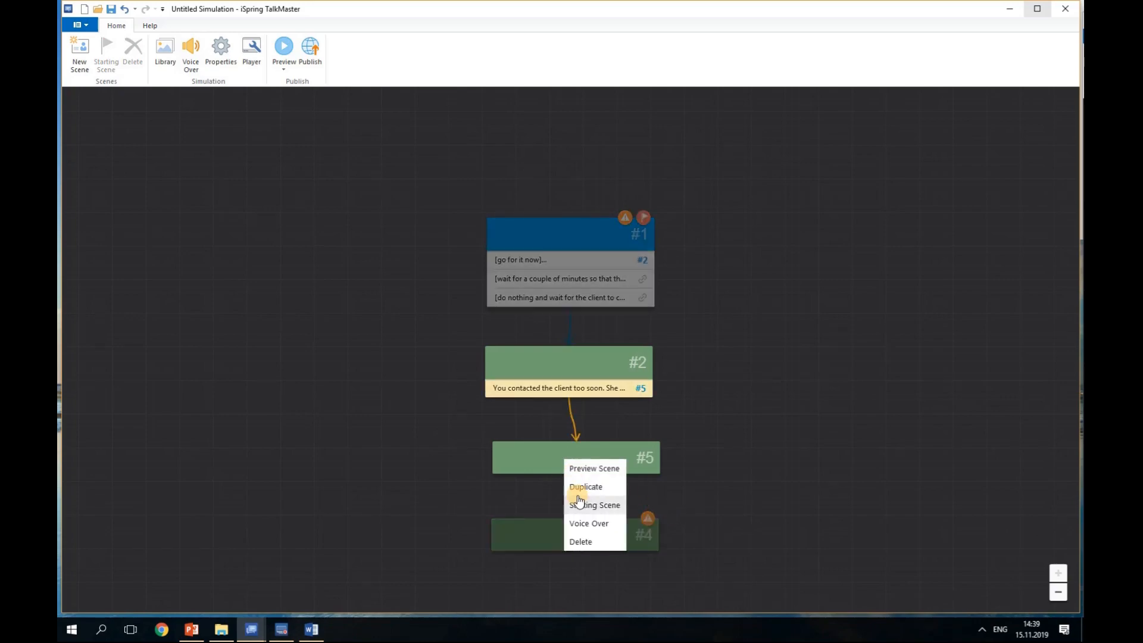
pyautogui.click(582, 541)
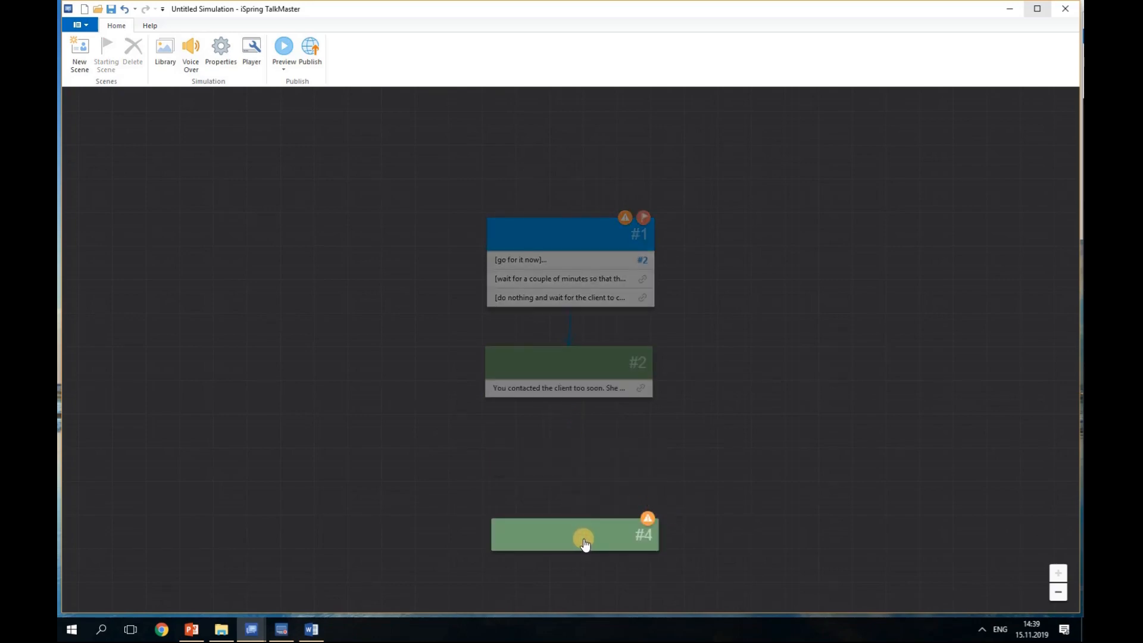
# - Move scene #4 up beneath scene #2 and link the message of scene #2 to it
pyautogui.moveTo(585, 543); pyautogui.dragTo(578, 469)
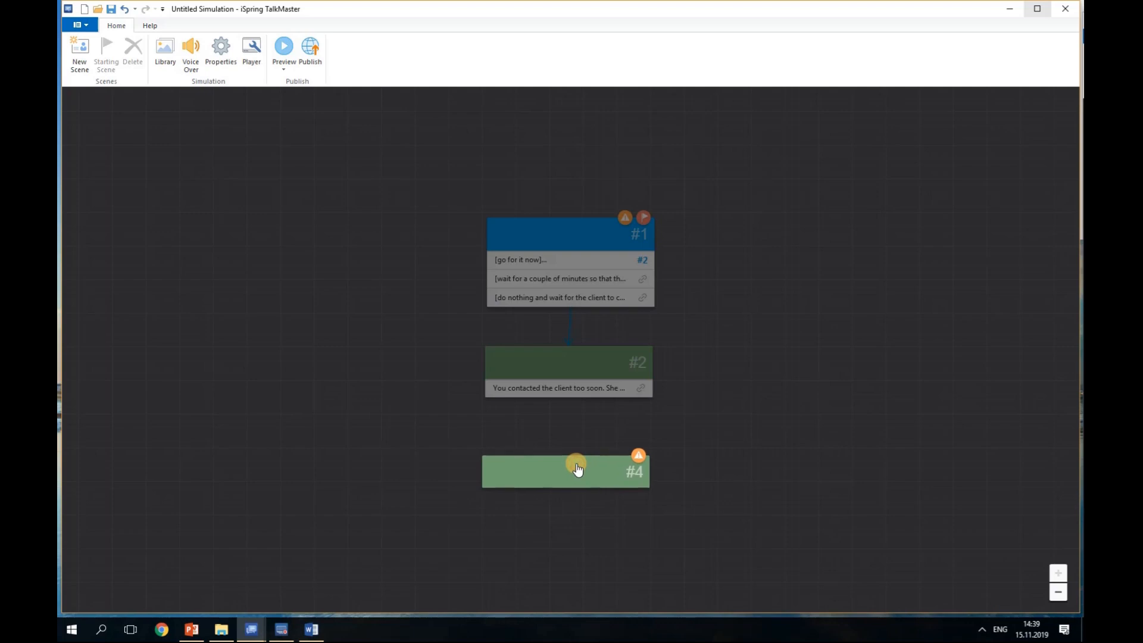
pyautogui.doubleClick(577, 468)
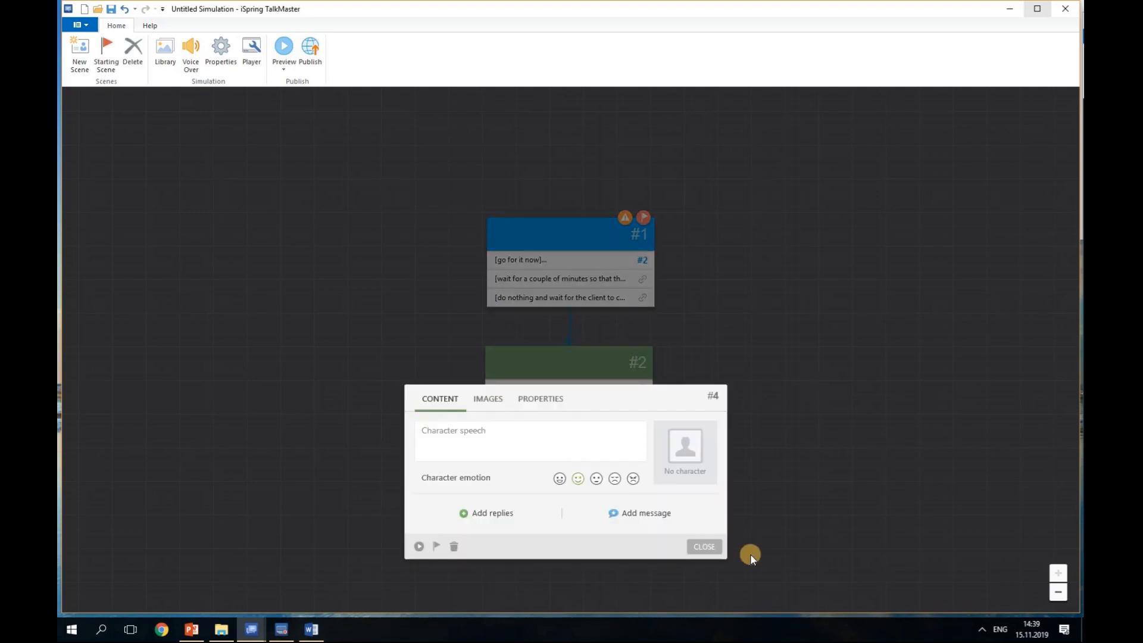
pyautogui.click(705, 547)
pyautogui.moveTo(641, 388); pyautogui.dragTo(572, 475)
# - Set the character speech of scene #4 to the script's line "Hi! No, thanks, I'm just shopping around."
pyautogui.doubleClick(572, 475)
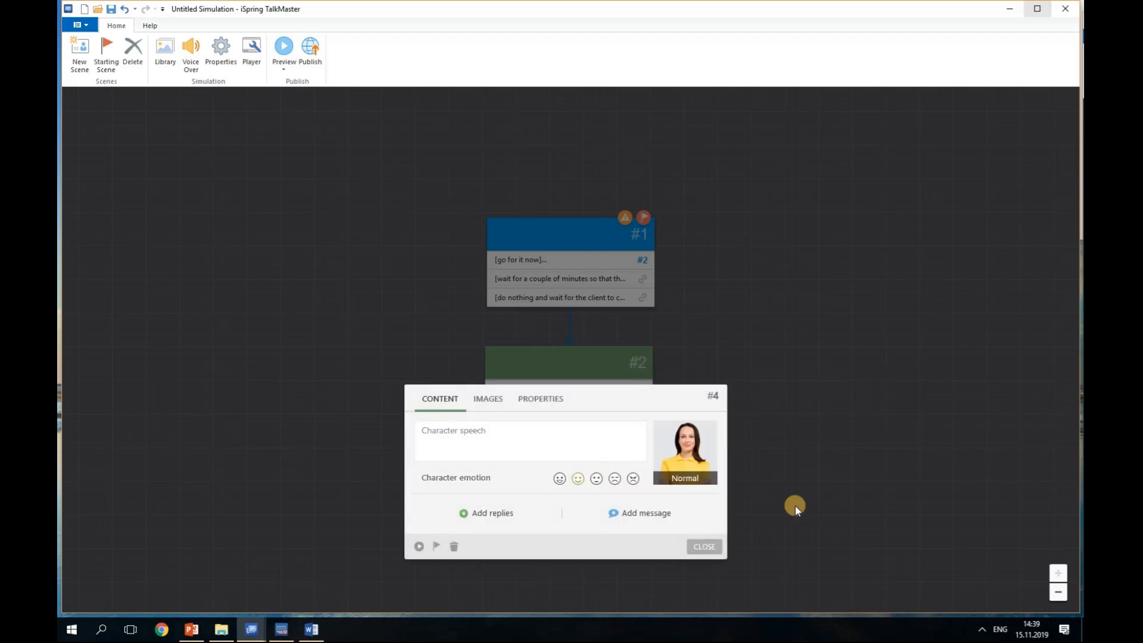
pyautogui.hotkey('alt', 'Tab')
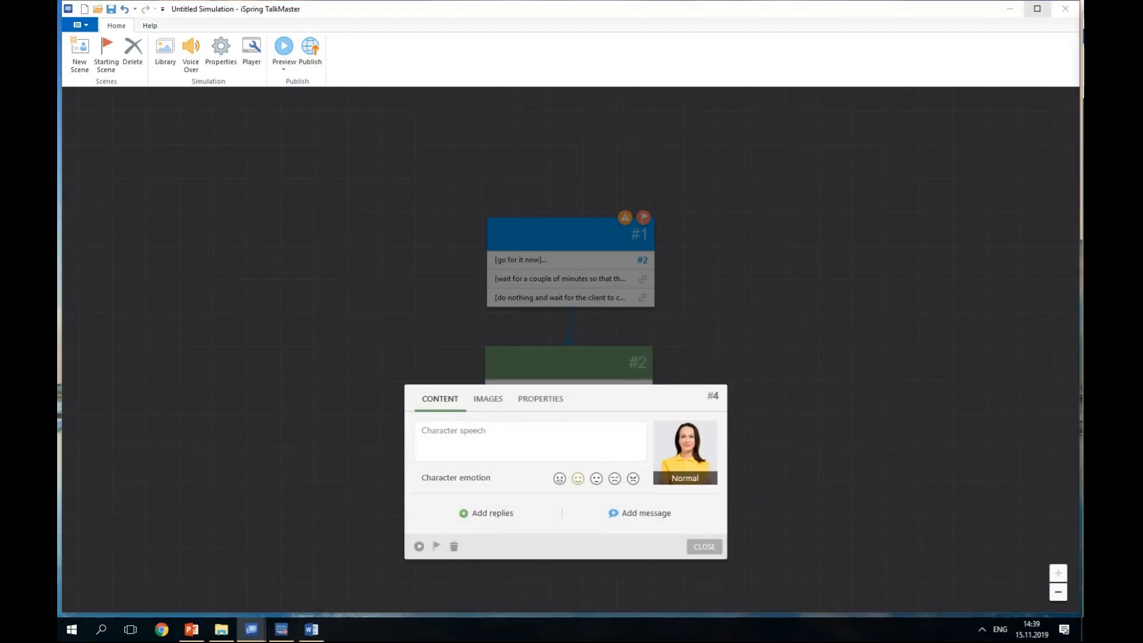
pyautogui.click(482, 442)
pyautogui.write("Hi! No, thanks. I'm just shopping around.")
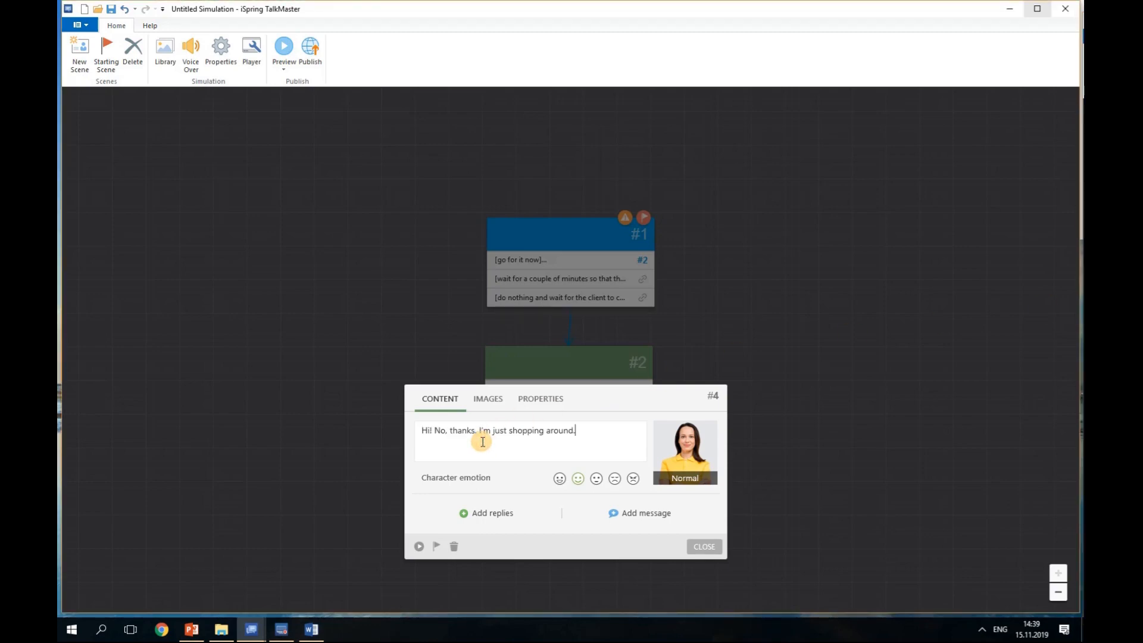
# - Add the reply "Sure! I'll be right over there if you have any questions." to scene #4
pyautogui.click(492, 515)
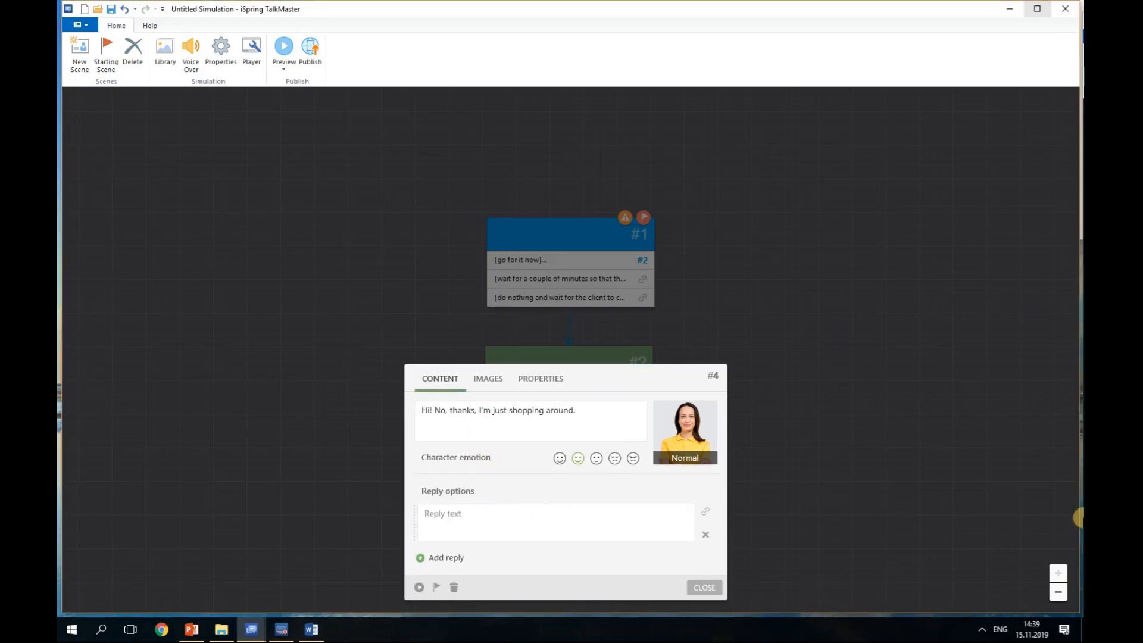
pyautogui.hotkey('alt', 'Tab')
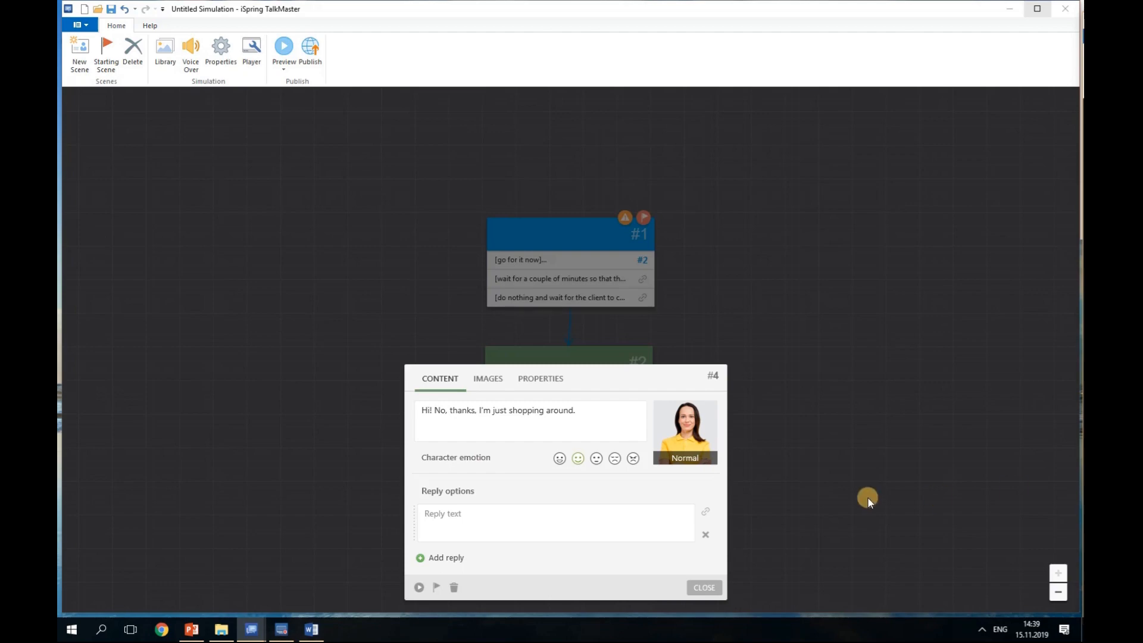
pyautogui.click(609, 519)
pyautogui.write("Sure! I'll be right over there if you have any questions.")
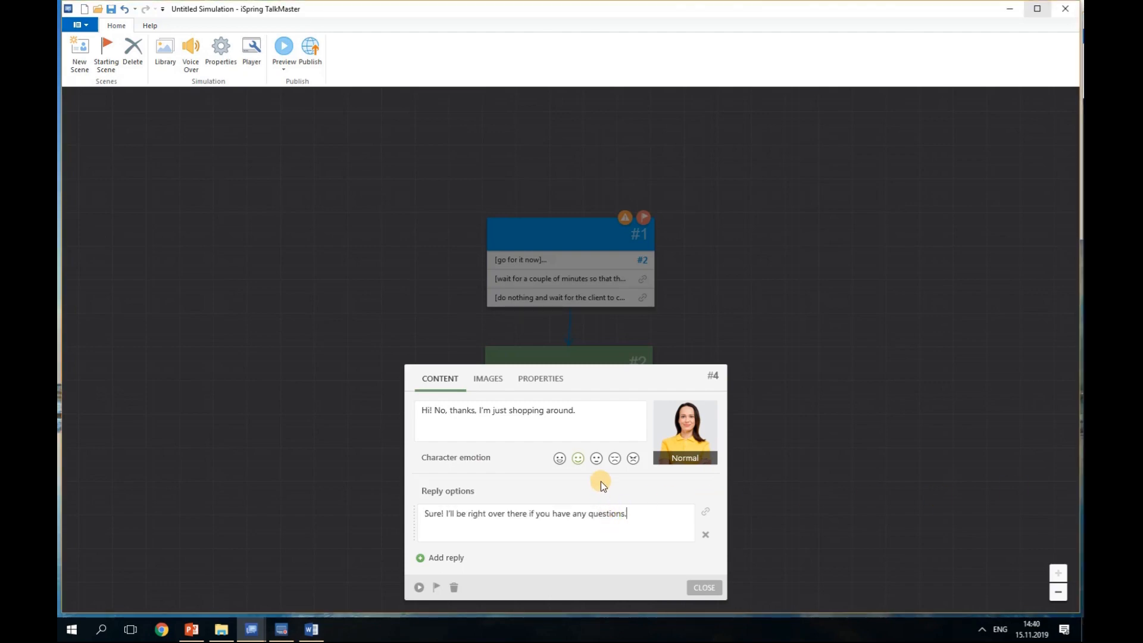
pyautogui.click(708, 589)
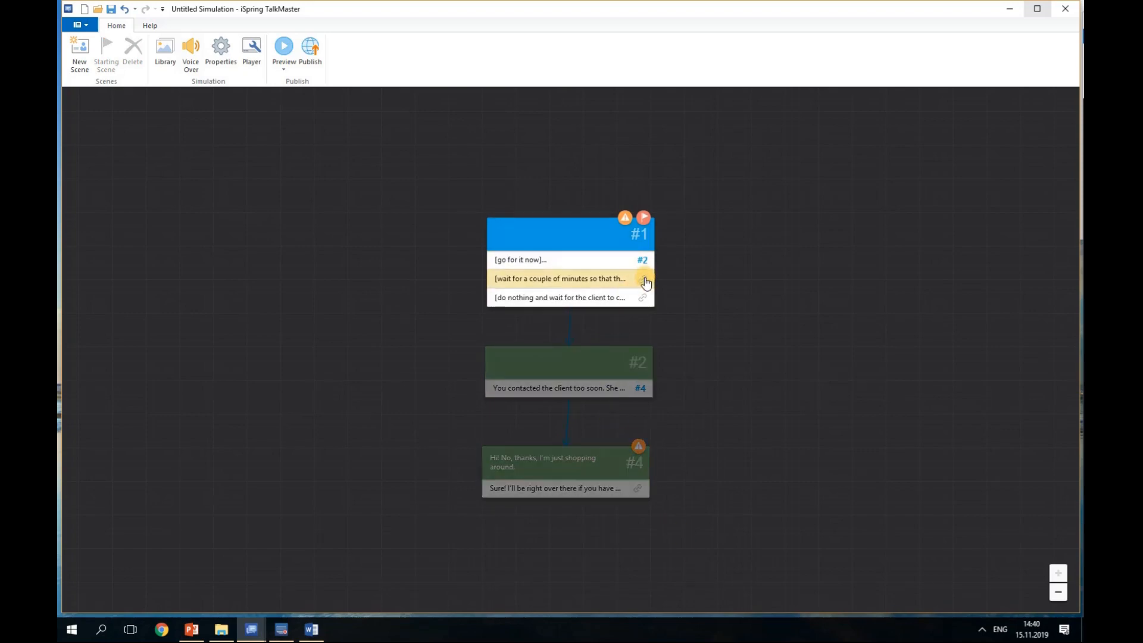
# - Link the "wait for a couple of minutes" reply of scene #1 to a new green scene with the Normal character emotion
pyautogui.moveTo(645, 280); pyautogui.dragTo(302, 348)
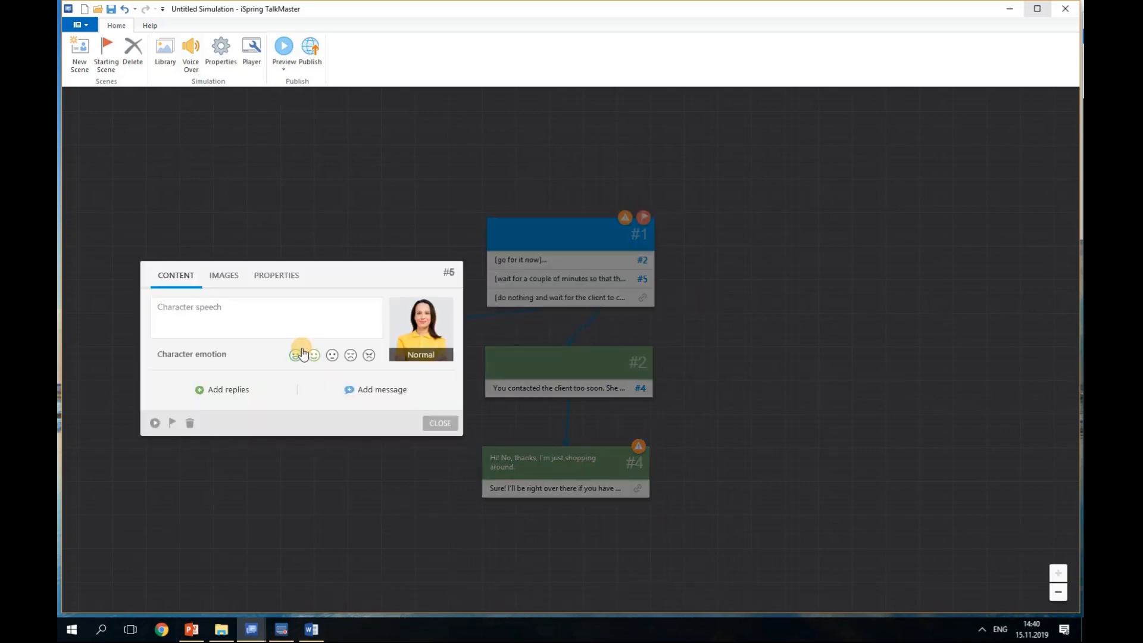
pyautogui.click(277, 275)
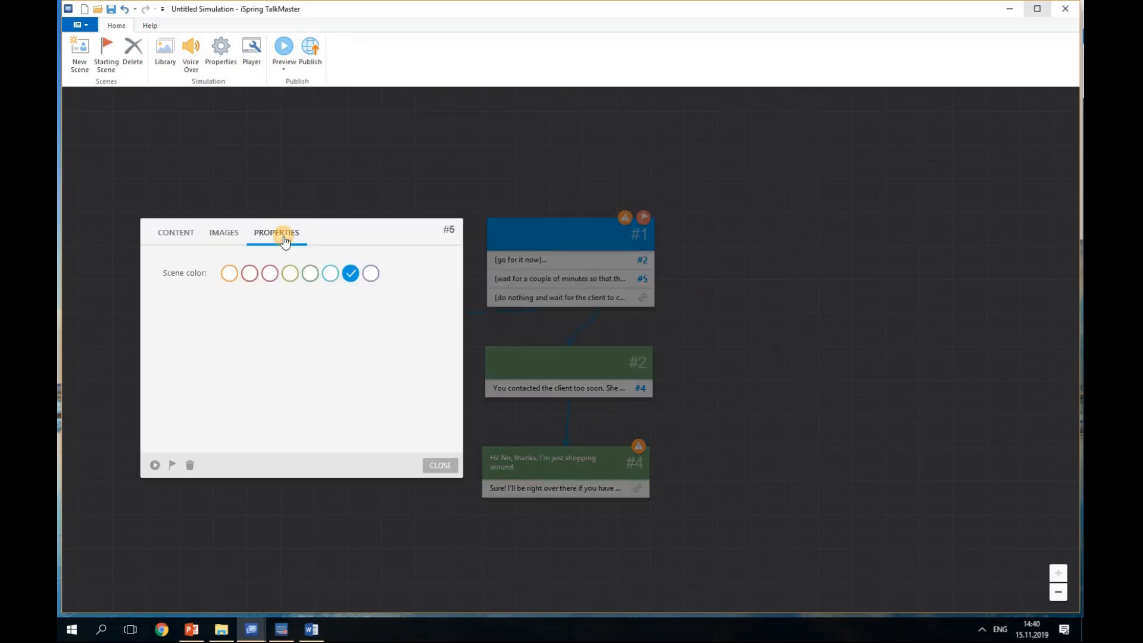
pyautogui.click(291, 274)
pyautogui.click(177, 276)
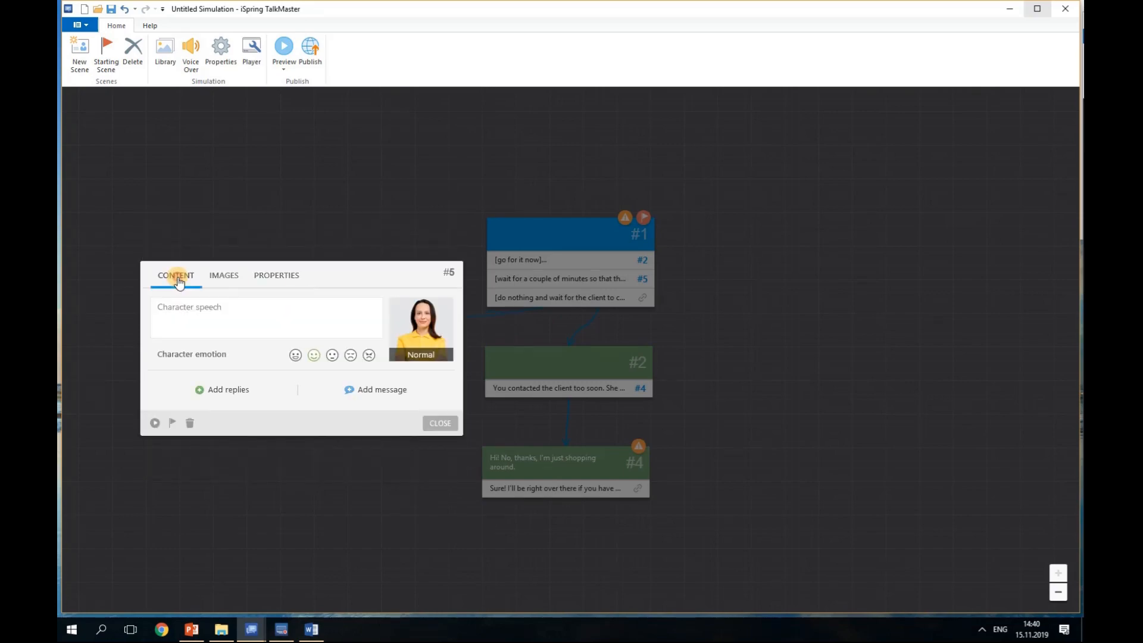
pyautogui.click(311, 359)
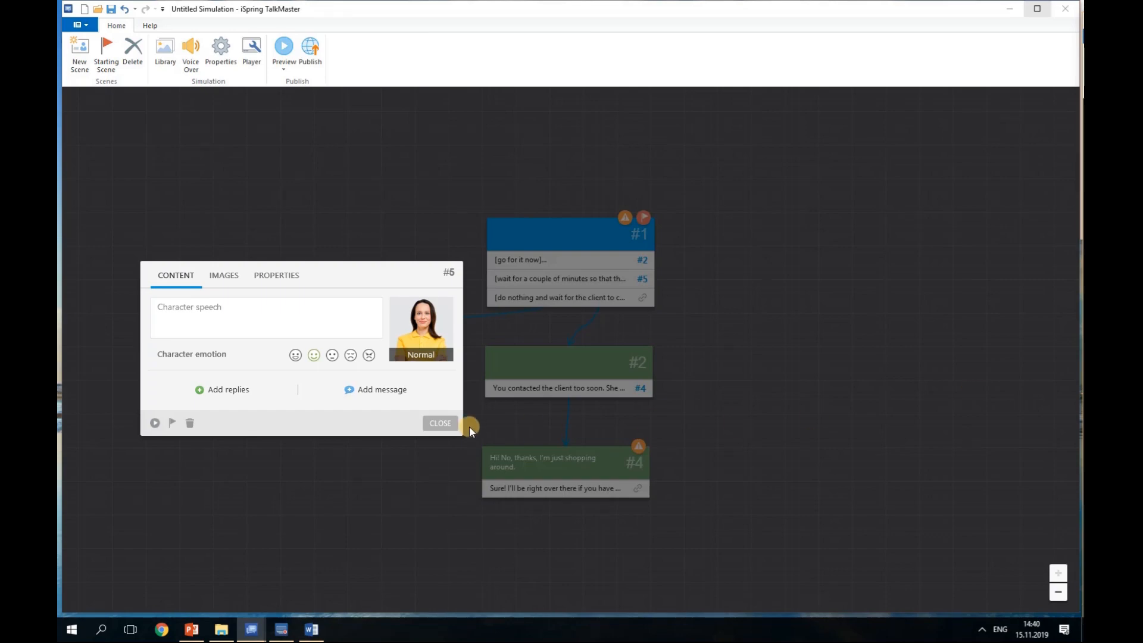
# - Add the script's message beginning "It was very smart of you to give the client some time" to scene #5
pyautogui.click(363, 392)
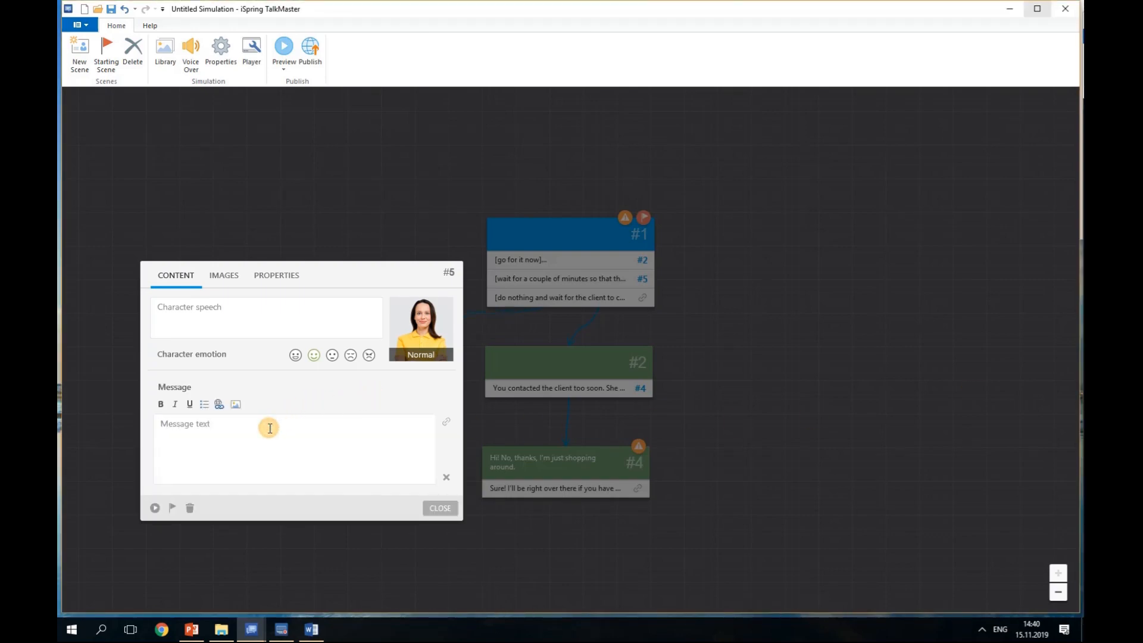
pyautogui.write('It was very smart of you to give the client some time to look around the showroom by herself. Now she seems interested in the new Ford Fiesta model.')
pyautogui.click(440, 508)
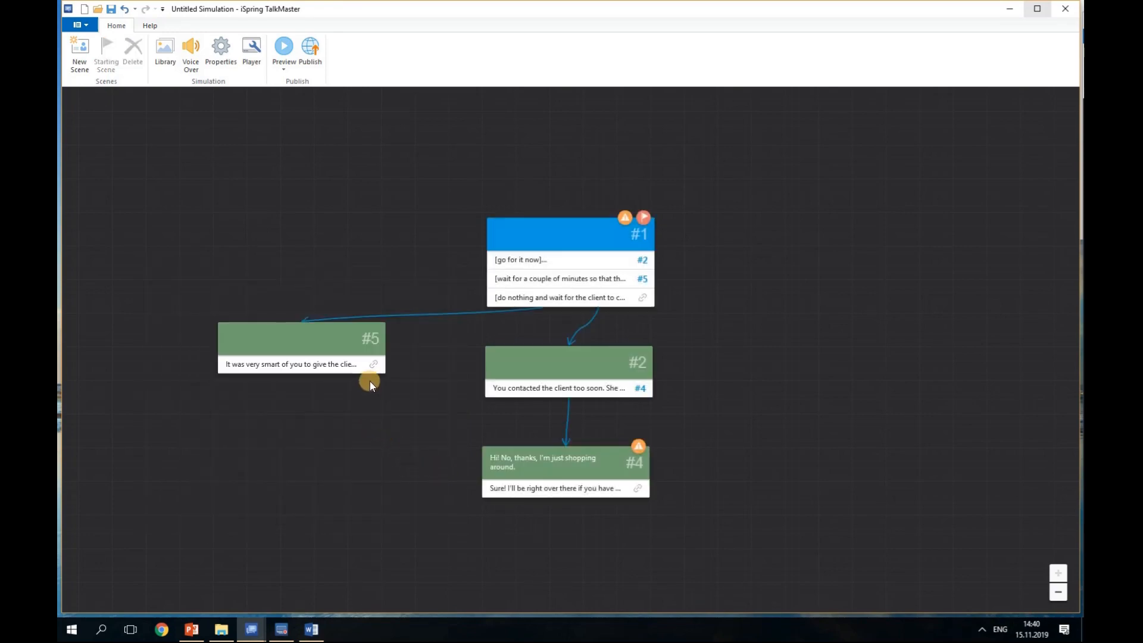
# - Link the message of scene #5 to a new scene below it and add the script's "Good afternoon" introduction to Fast Motors as its first reply
pyautogui.moveTo(373, 365); pyautogui.dragTo(249, 440)
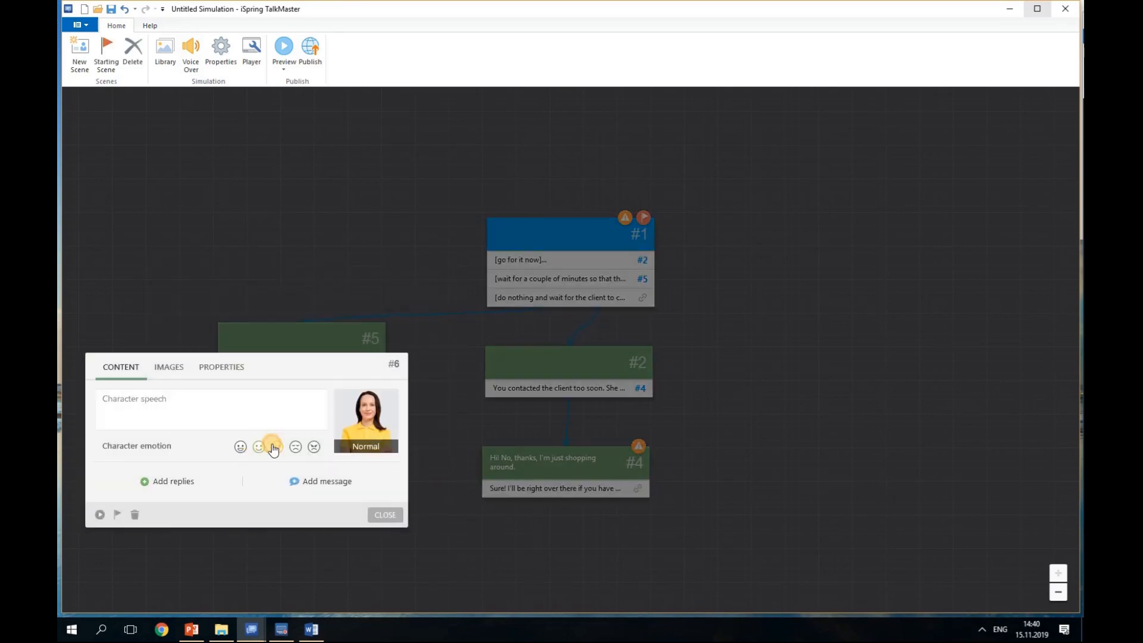
pyautogui.hotkey('alt', 'Tab')
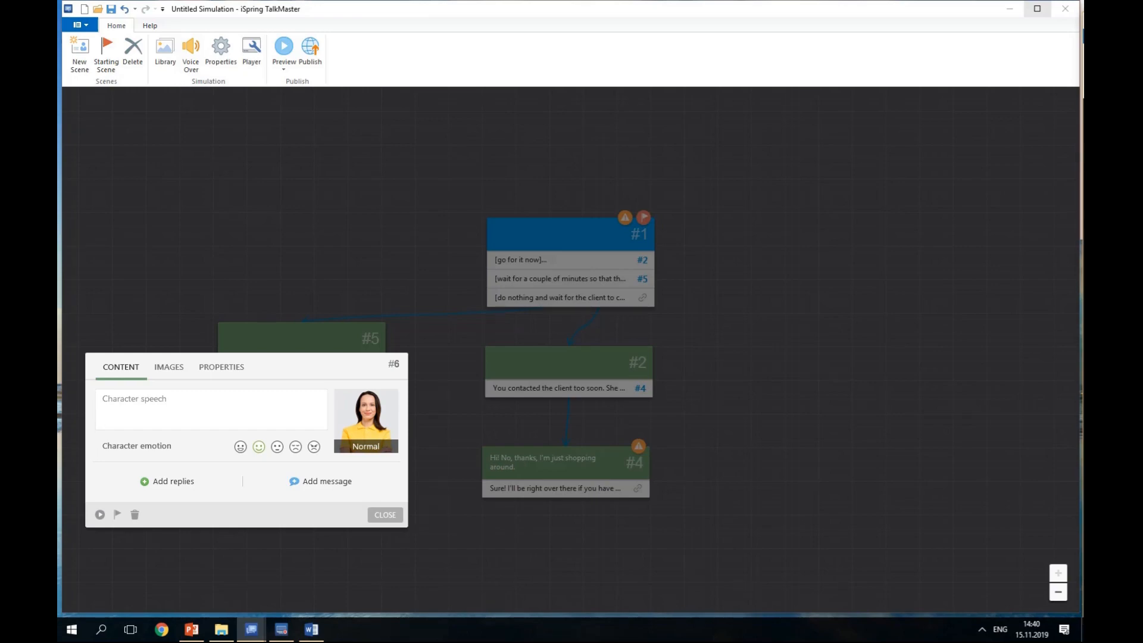
pyautogui.click(172, 482)
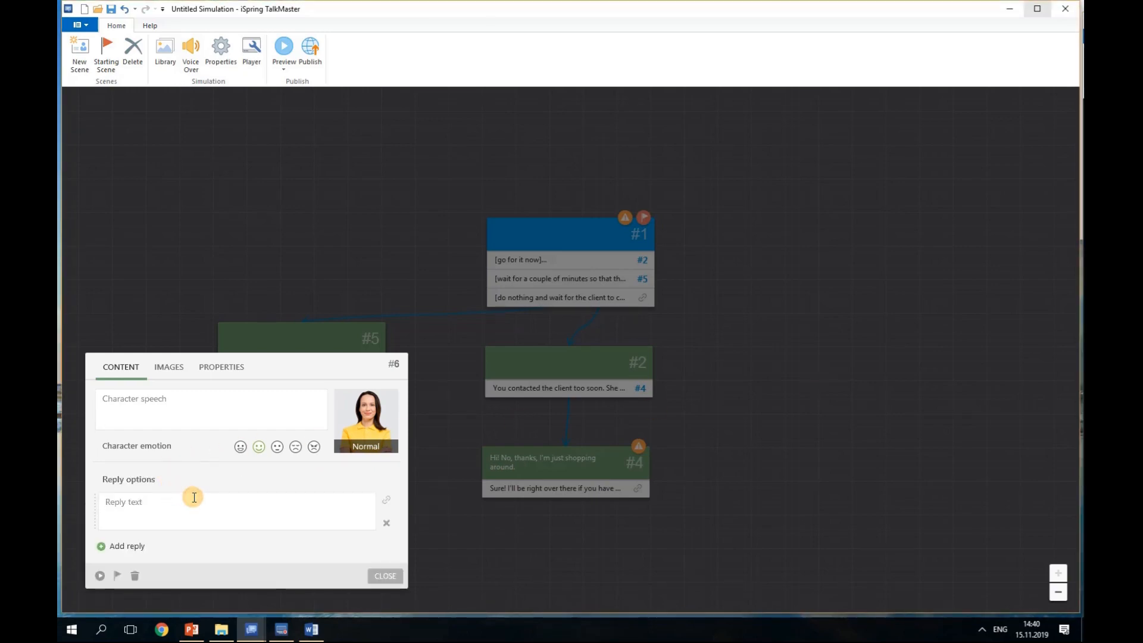
pyautogui.click(194, 497)
pyautogui.write("Good afternoon, my name is Bill. Welcome to Fast Motors. I'm a salesperson here, and my job is to help you find the right vehicle. And you are...?")
# - Add the script's shorter "Hi" introduction, ending "I'm here to help you find the right car.", as the second reply of scene #6
pyautogui.hotkey('alt', 'Tab')
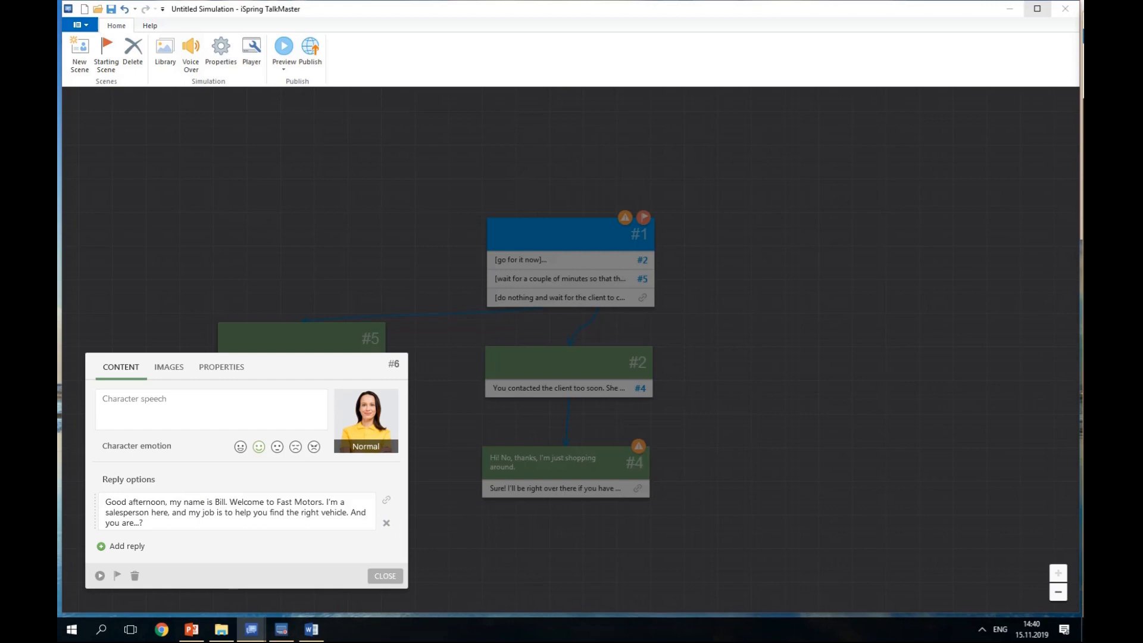
pyautogui.click(142, 546)
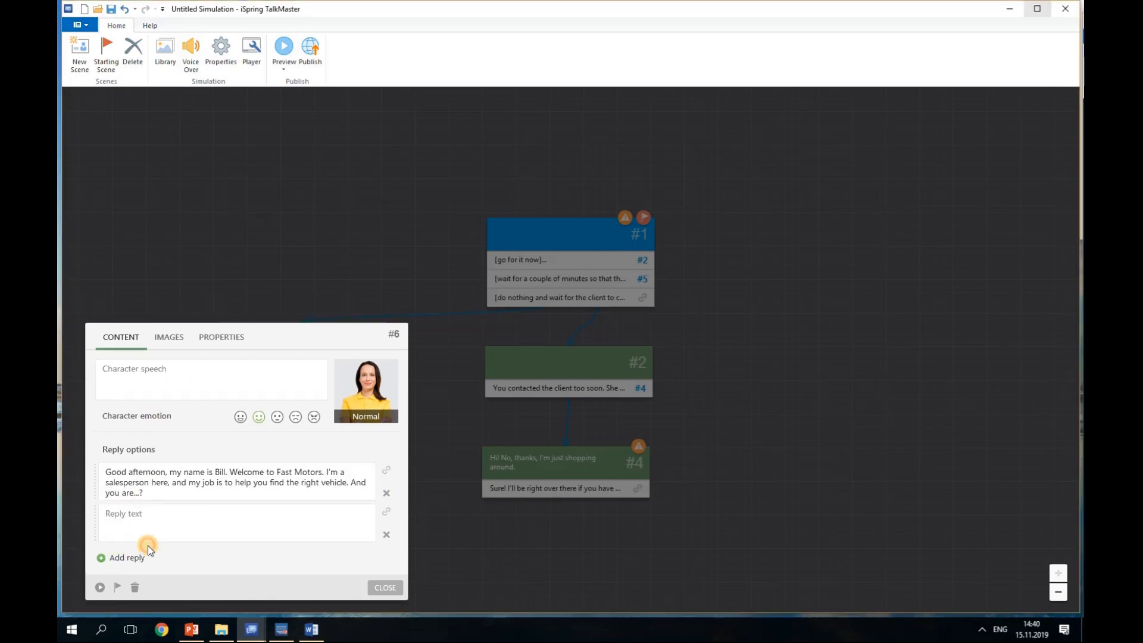
pyautogui.click(168, 534)
pyautogui.write("Hi, my name is Bill and I'm here to help you find the right car.")
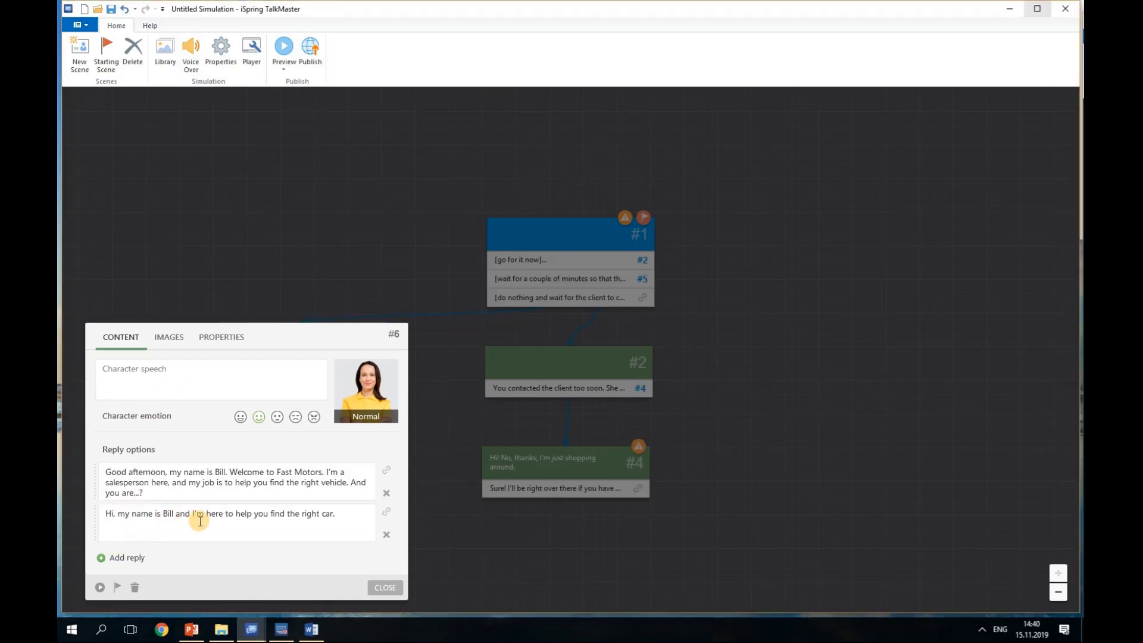
pyautogui.click(380, 578)
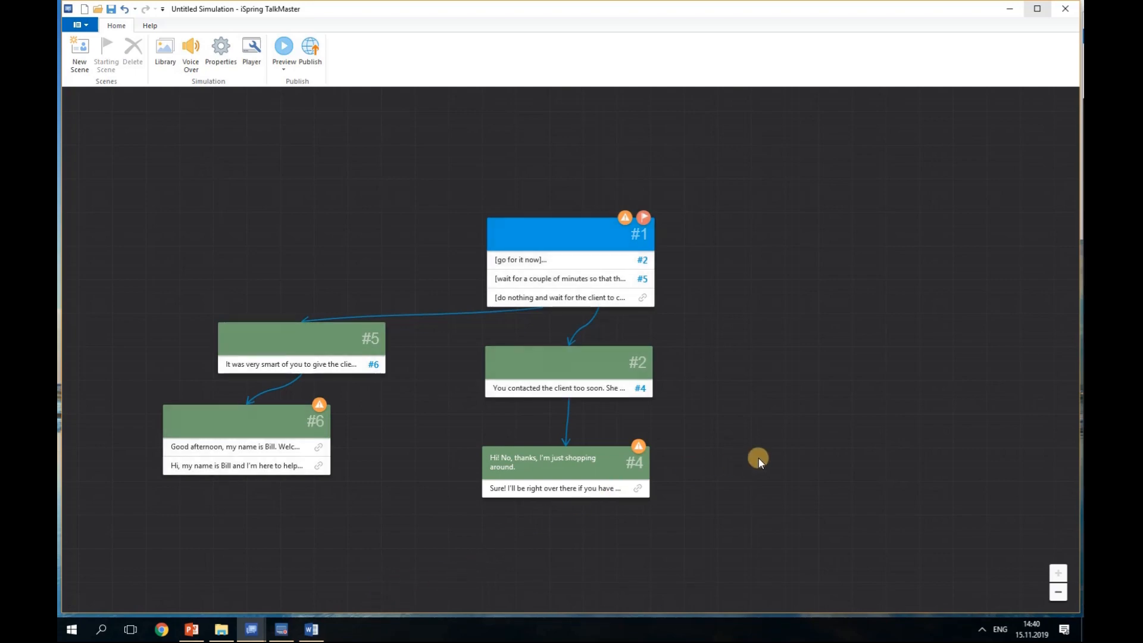
# - Link the "do nothing and wait" reply of scene #1 to a new scene and add a message to that scene
pyautogui.moveTo(655, 300); pyautogui.dragTo(808, 352)
pyautogui.click(809, 350)
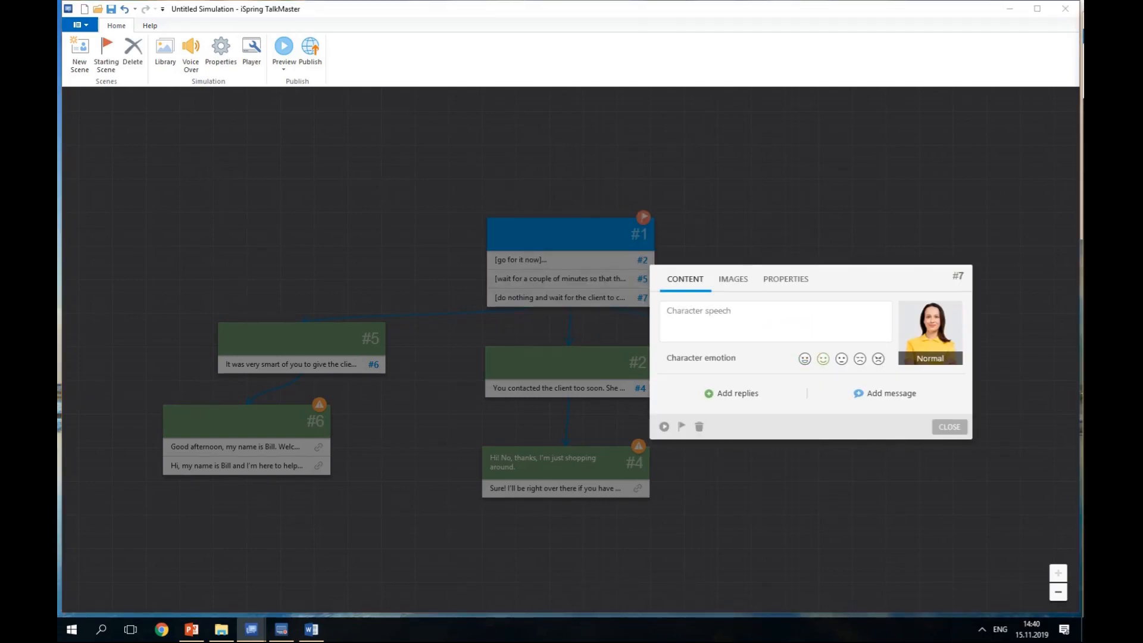
pyautogui.click(876, 393)
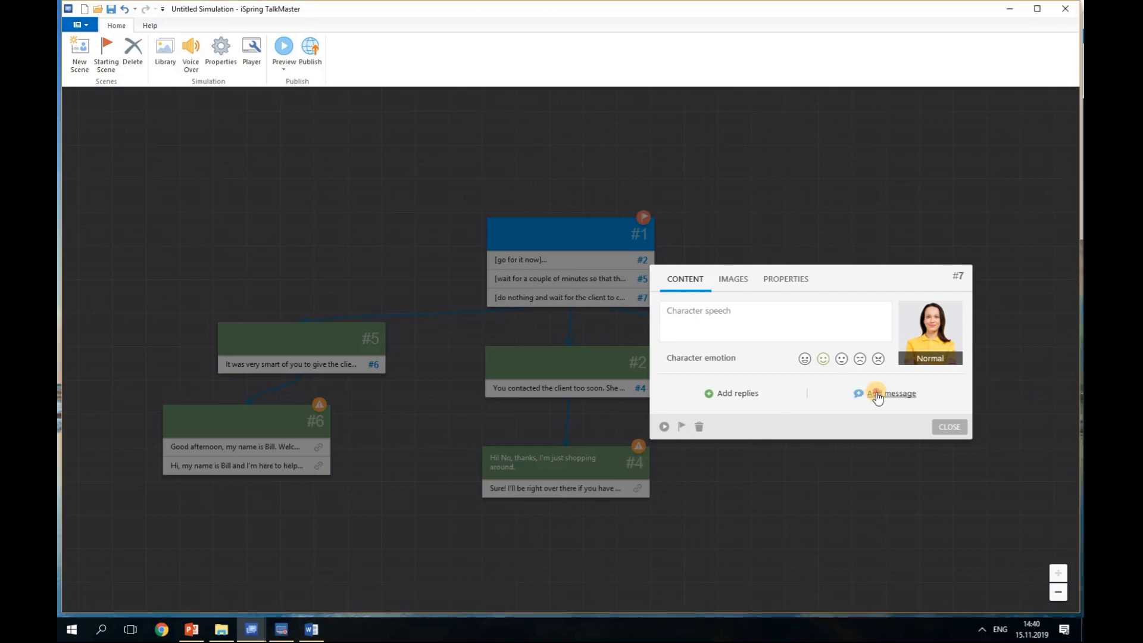
pyautogui.write("Hi, my name is Bill and I'm here to help you find the right car.")
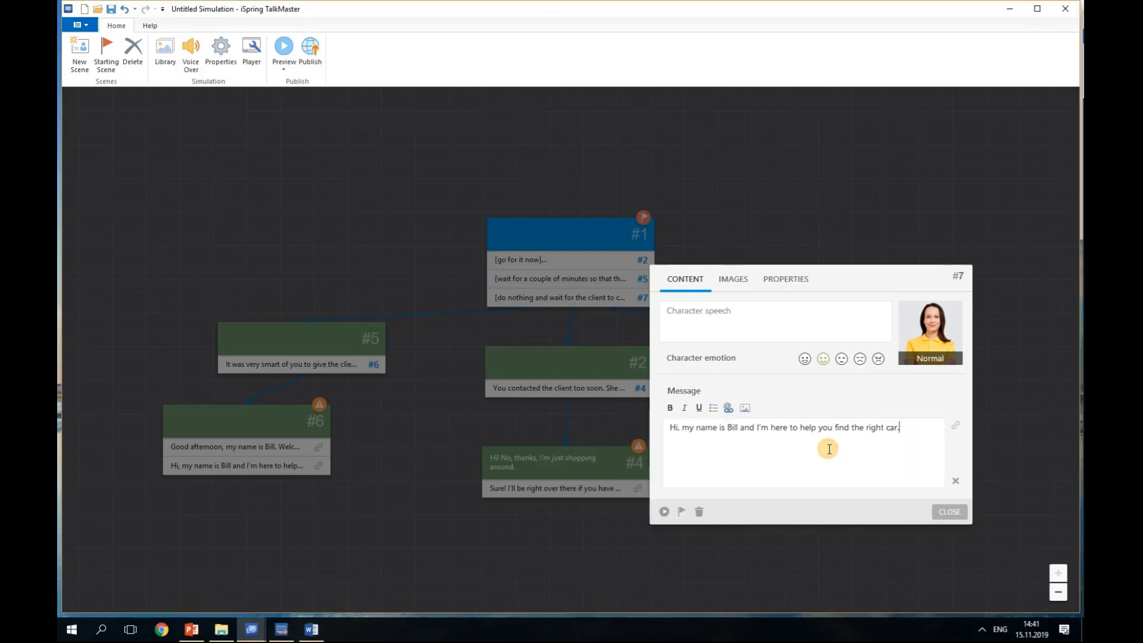
pyautogui.moveTo(900, 429); pyautogui.dragTo(661, 433)
pyautogui.press('BackSpace')
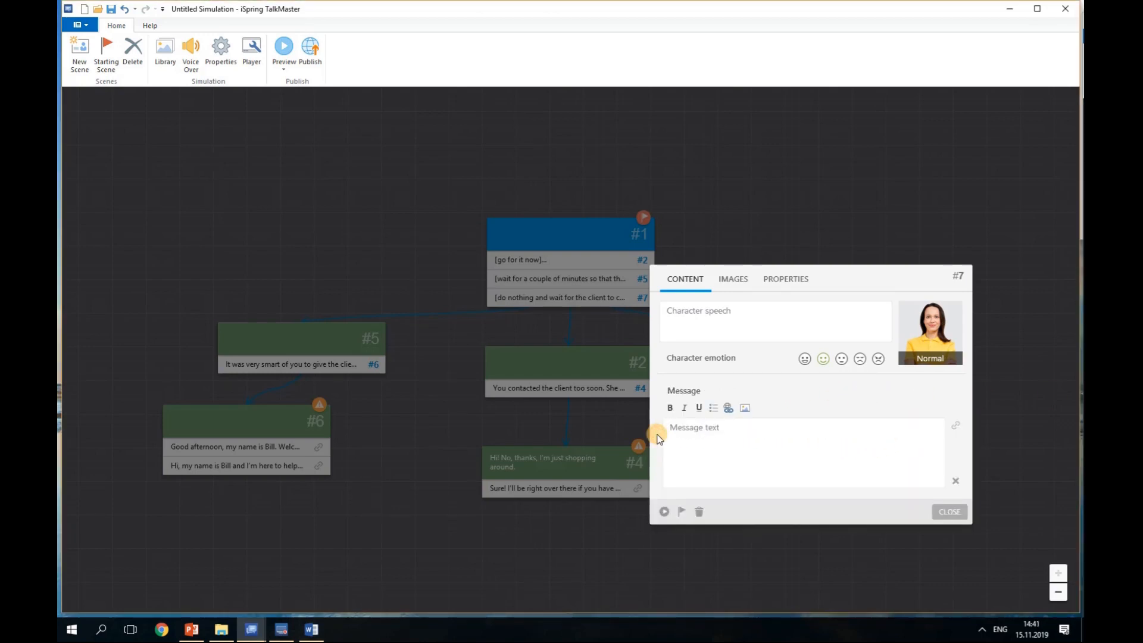
# - Fill the message of scene #7 with the script's text beginning "Most potential clients don't approach any salespeople until the moment they decide to buy."
pyautogui.hotkey('alt', 'Tab')
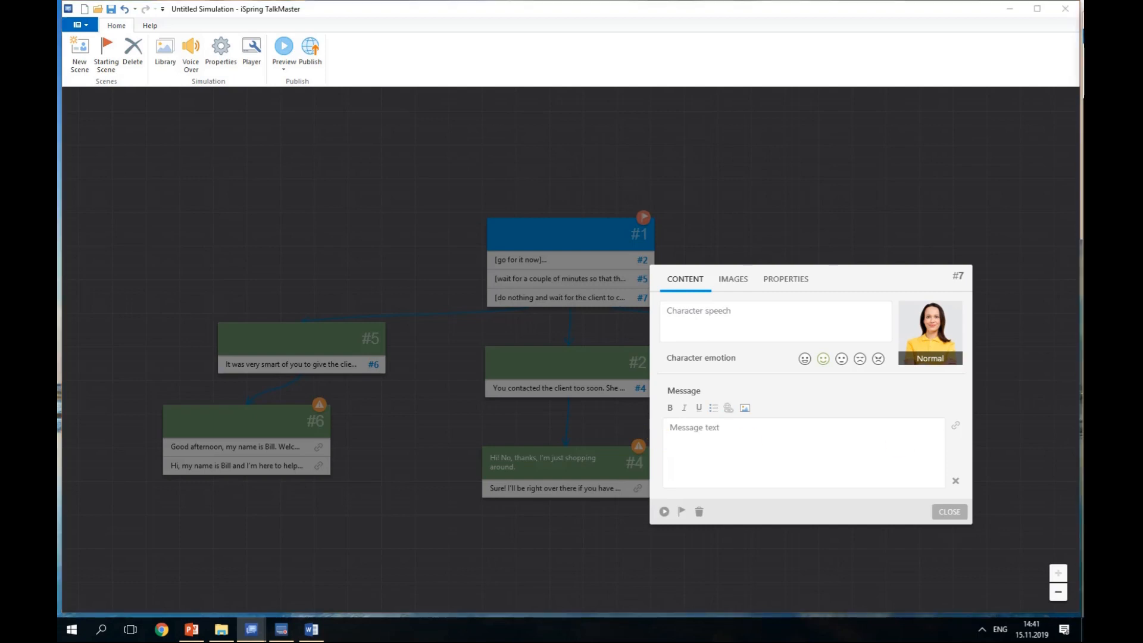
pyautogui.click(865, 434)
pyautogui.write("Most potential clients don't approach any salespeople until the moment they decide to buy. It may seem rude to interrupt someone's private search for a car, but don't forget that you have valuable information to share! You can help this person find the perfect car, so don't let her get away!")
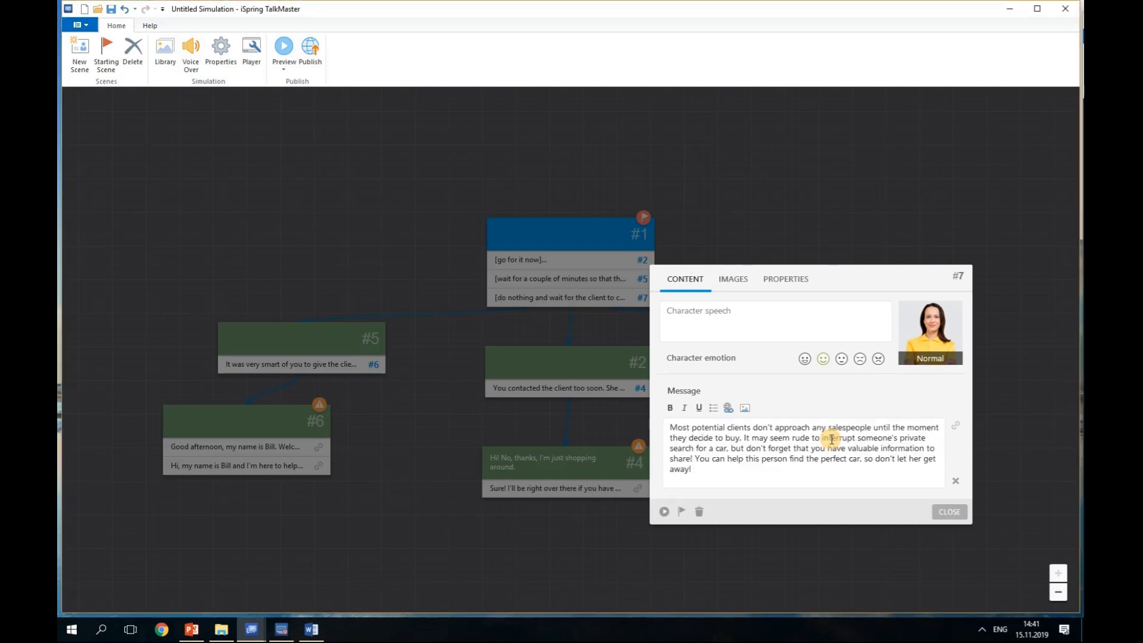
pyautogui.click(941, 514)
# - Set the character emotion of scene #7 to Puzzled and its scene color to red
pyautogui.click(840, 360)
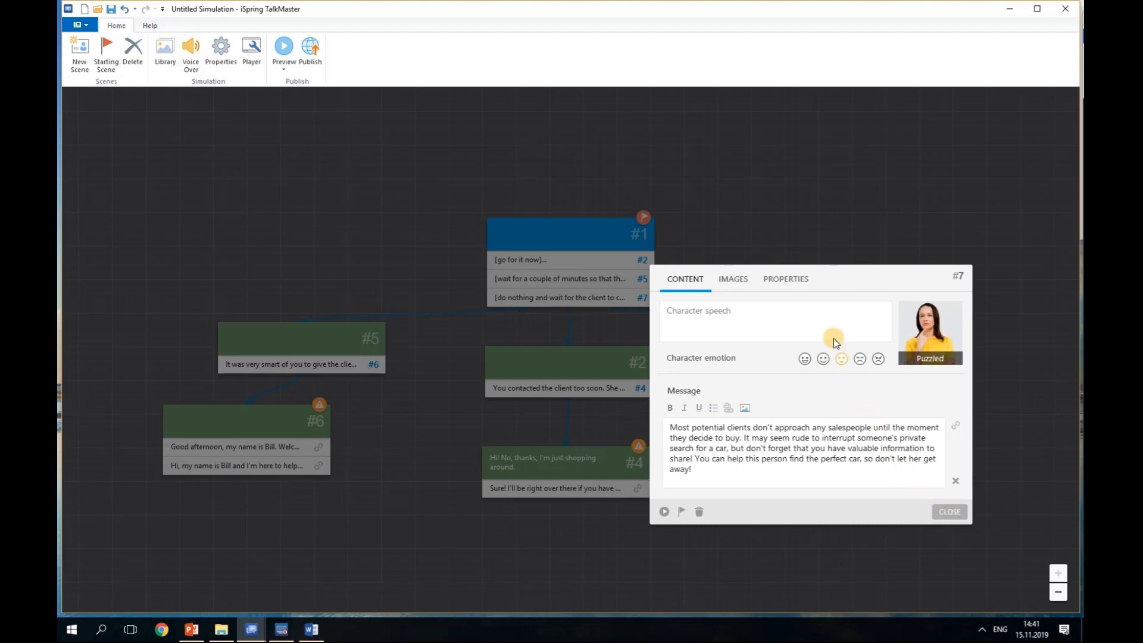
pyautogui.click(796, 287)
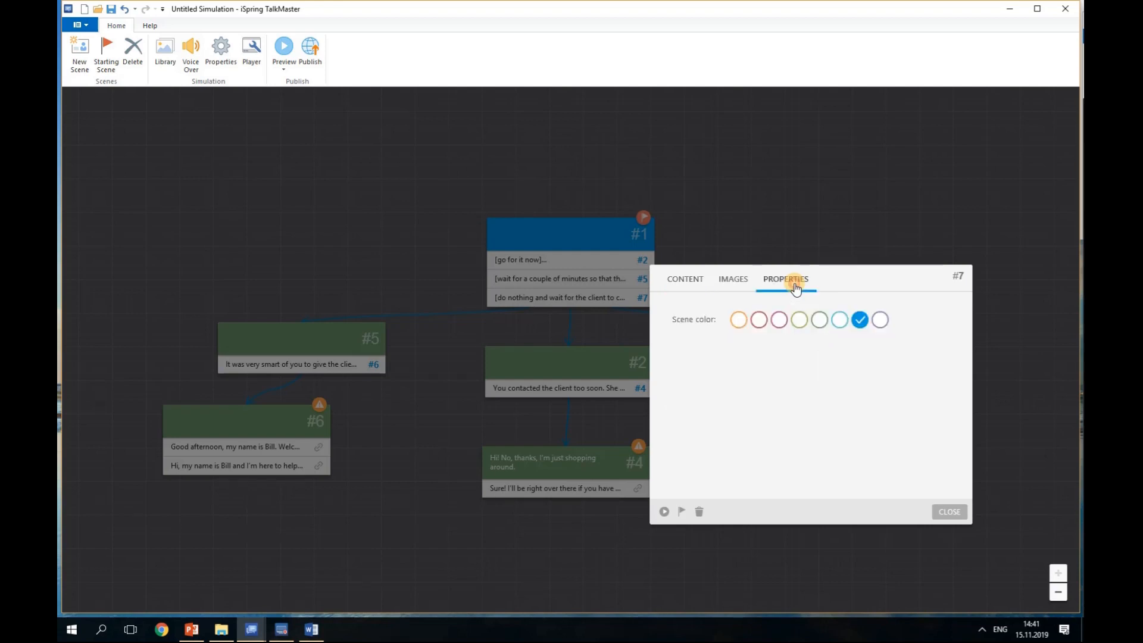
pyautogui.click(763, 325)
pyautogui.click(947, 513)
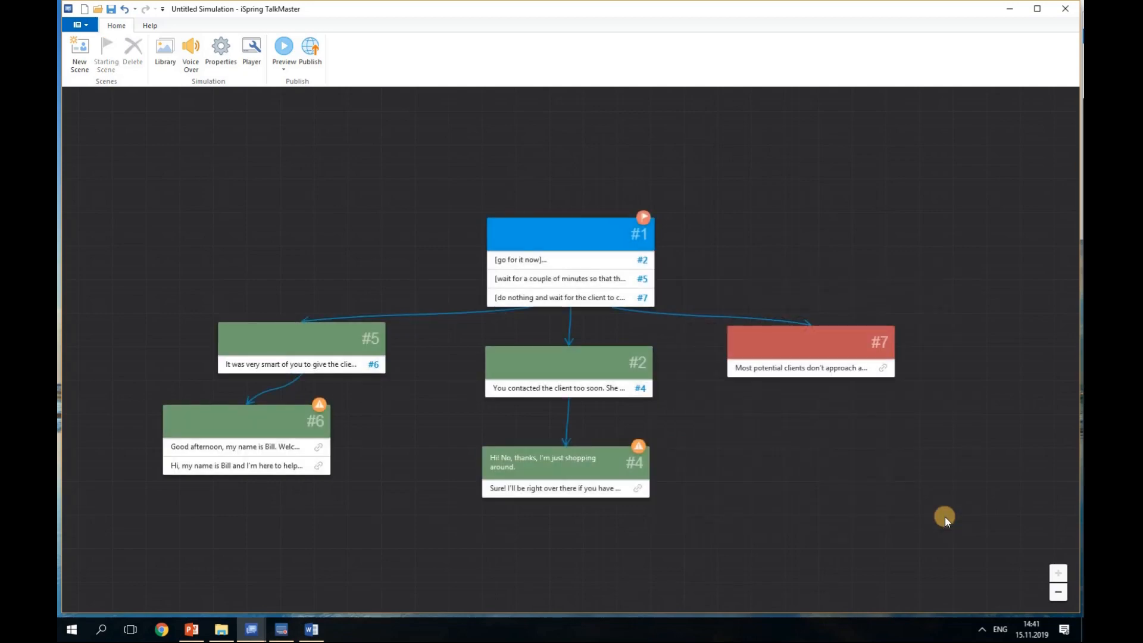
# - Link scene #7 to a new scene with the message "She looks around for a while, then approaches one of your colleagues for help. He lands the sale!"
pyautogui.click(883, 377)
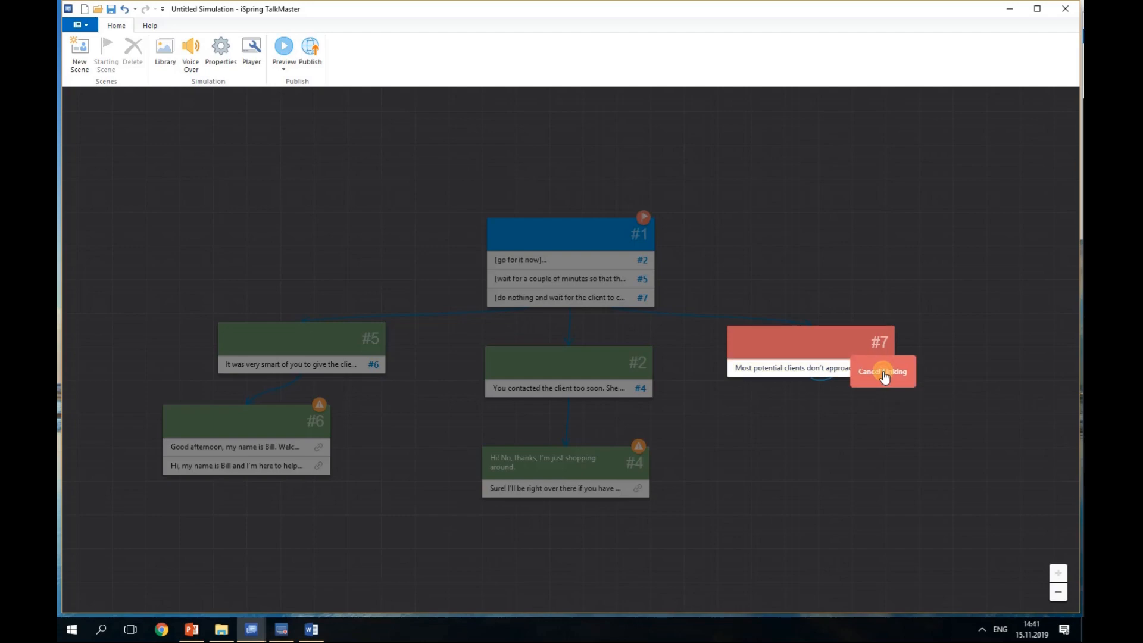
pyautogui.moveTo(884, 376); pyautogui.dragTo(817, 470)
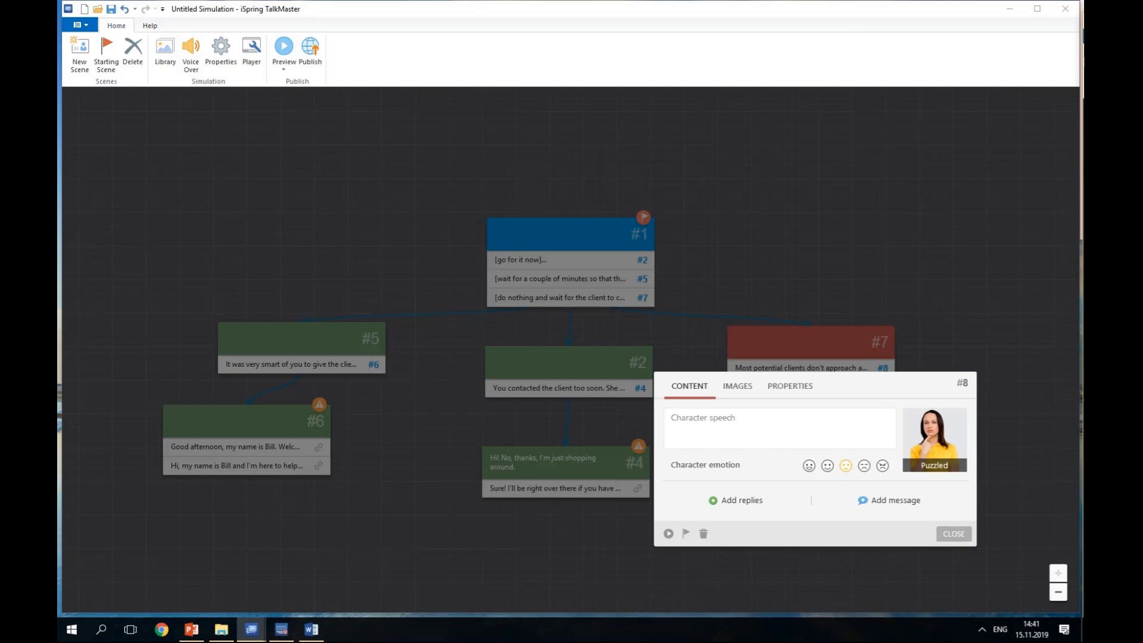
pyautogui.click(886, 500)
pyautogui.write('She looks around for a while, then approaches one of your colleagues for help. He lands the sale!')
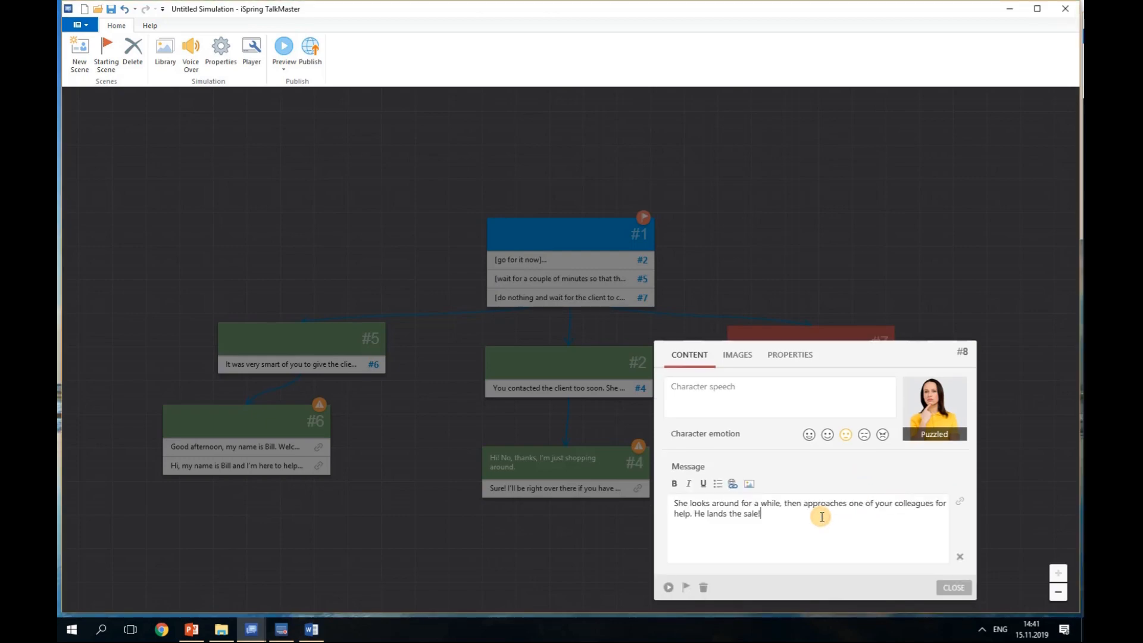
pyautogui.click(954, 588)
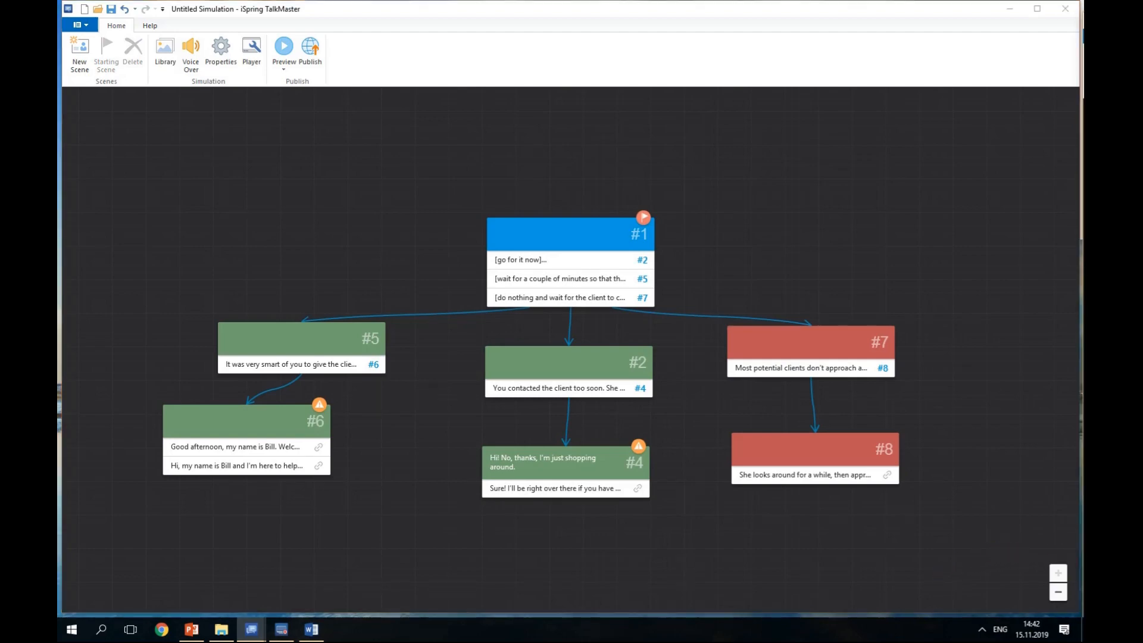
# - Bring the finished Car Dialogue1 simulation into view to examine its scene tree, and return to the untitled simulation
pyautogui.moveTo(1142, 23); pyautogui.dragTo(558, 21)
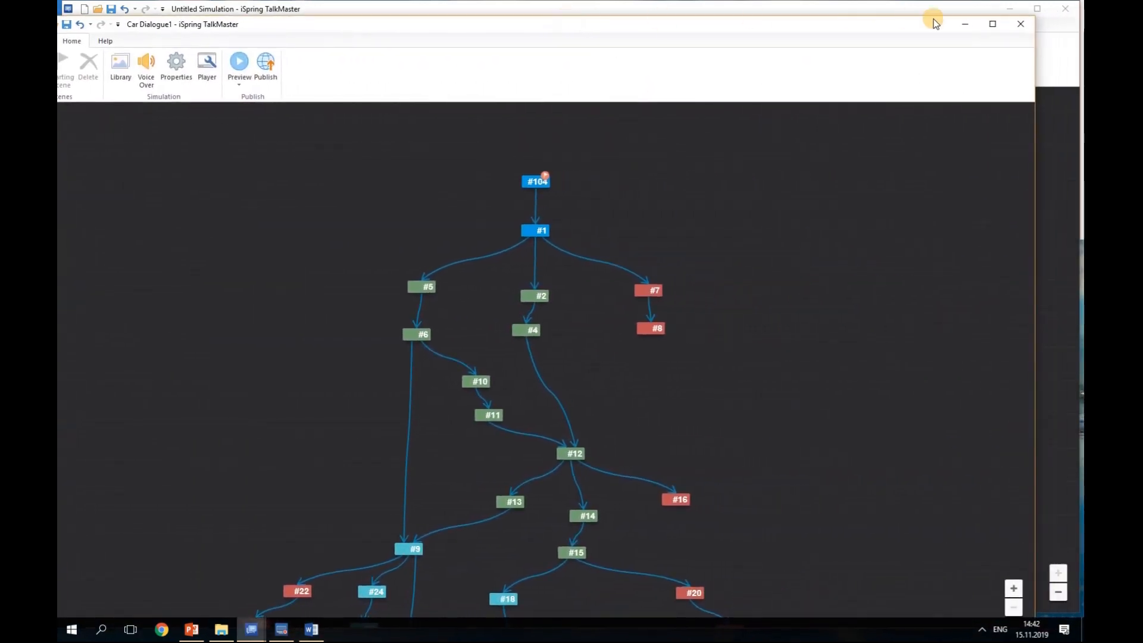
pyautogui.click(985, 23)
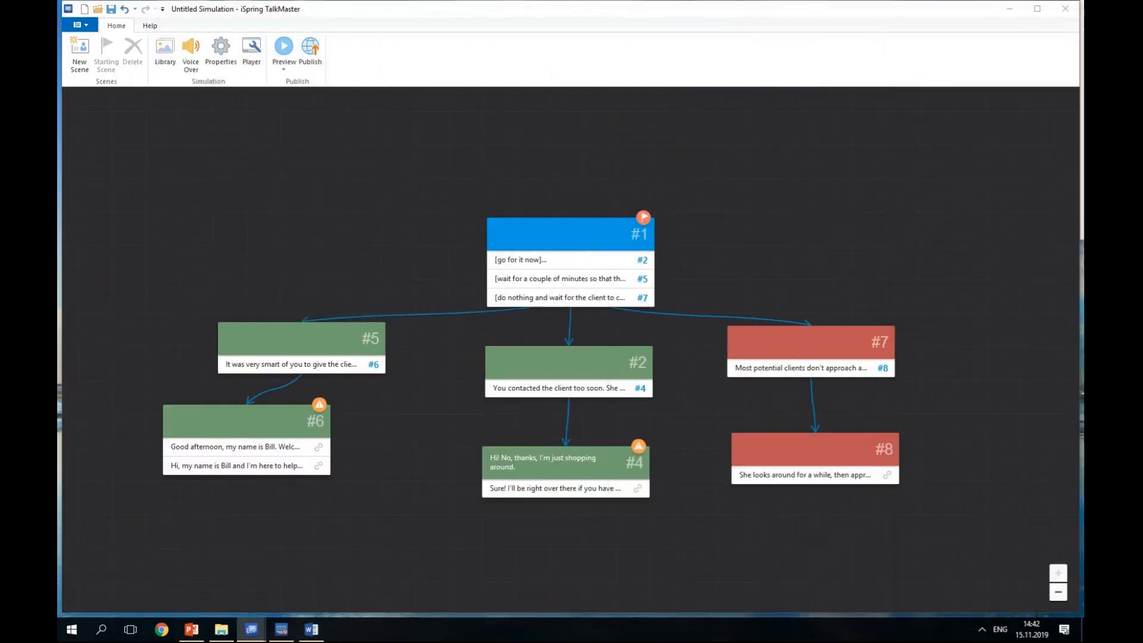
pyautogui.click(597, 506)
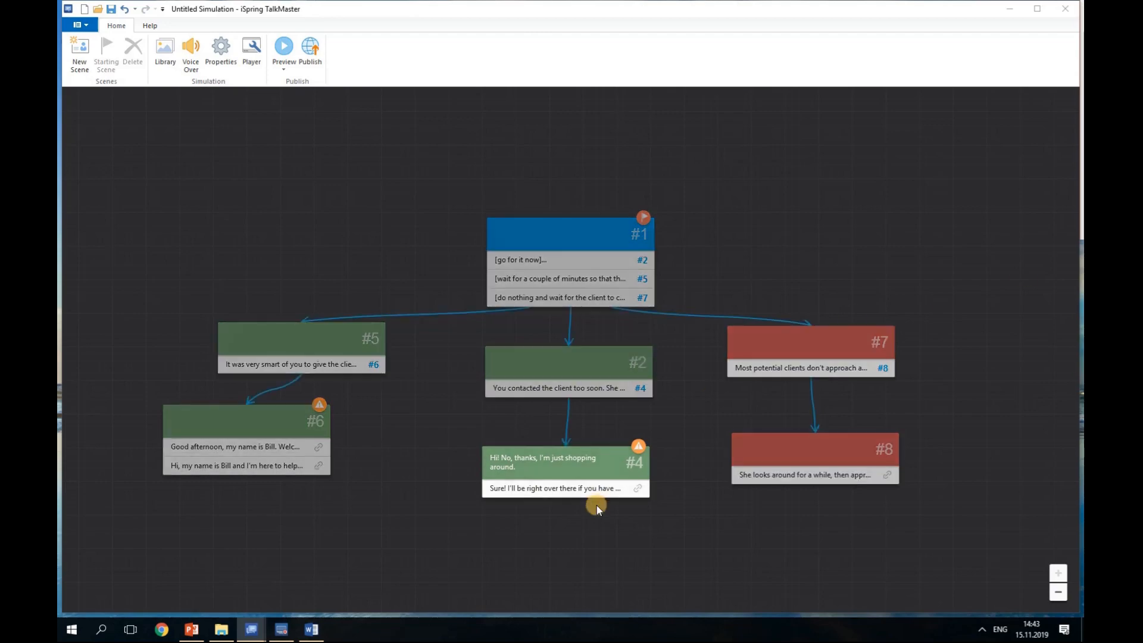
# - Maximize the untitled simulation's window and shrink the scene tree view, leaving free space beneath the scenes
pyautogui.click(1037, 8)
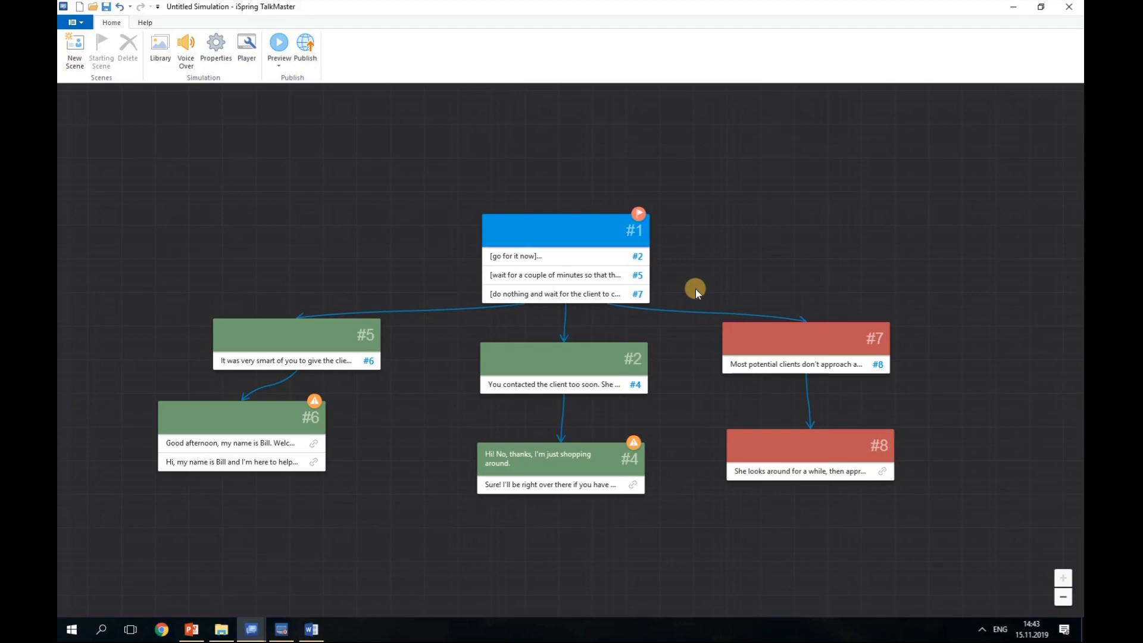
pyautogui.scroll(-1, 699, 272)
pyautogui.moveTo(406, 447); pyautogui.dragTo(396, 311)
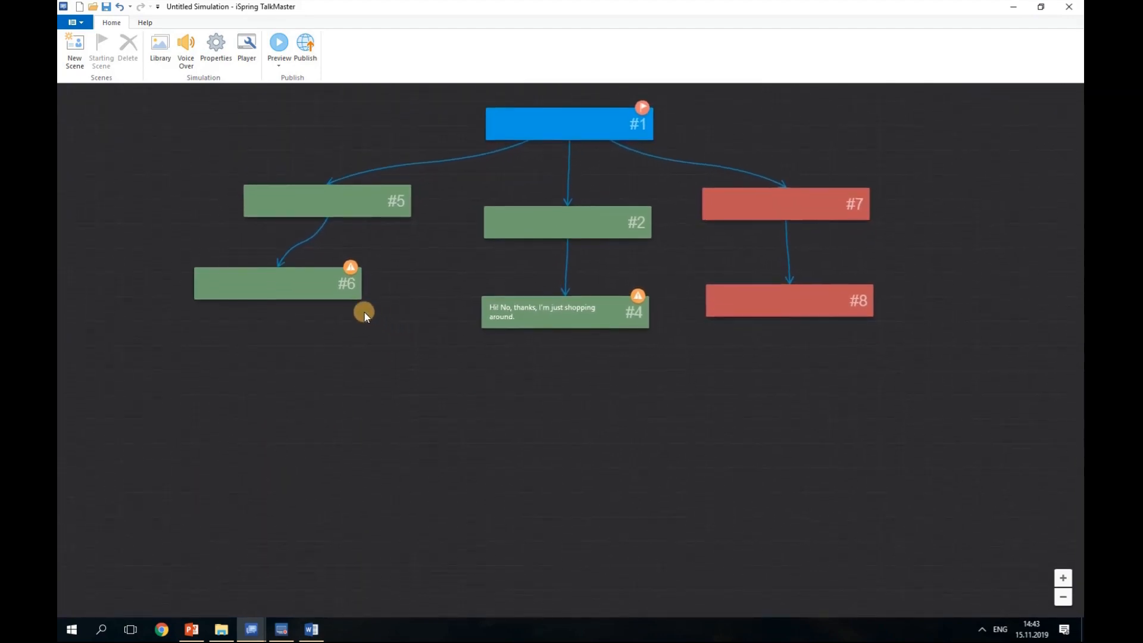
# - Link scene #6's first reply, the full welcome to Fast Motors, to a new scene and set that scene's color to light blue
pyautogui.click(344, 292)
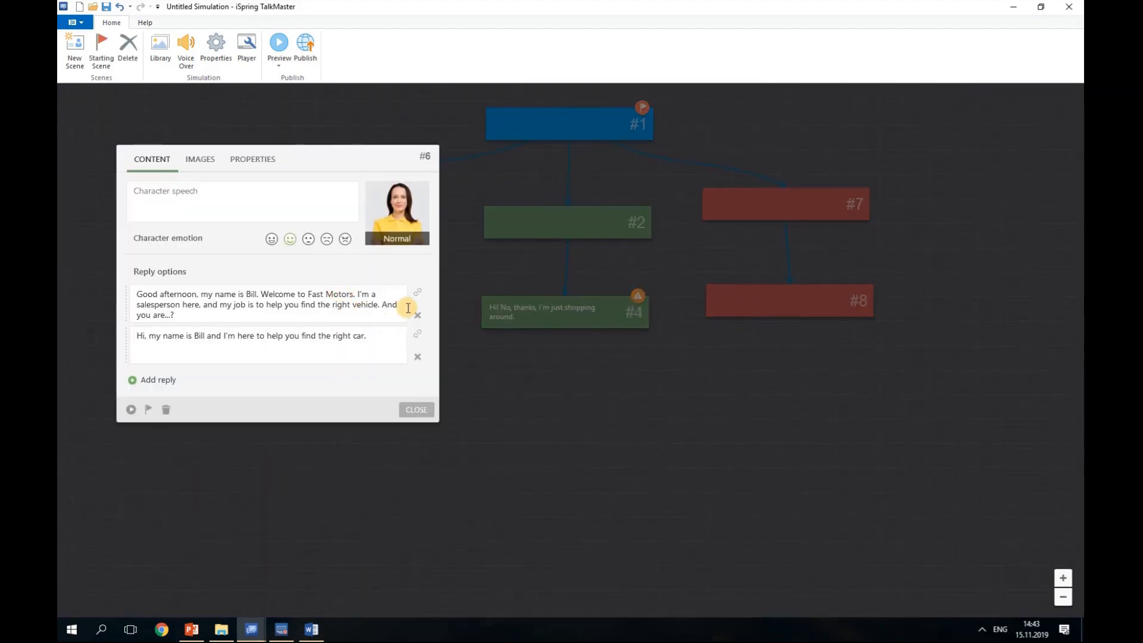
pyautogui.moveTo(417, 293); pyautogui.dragTo(228, 546)
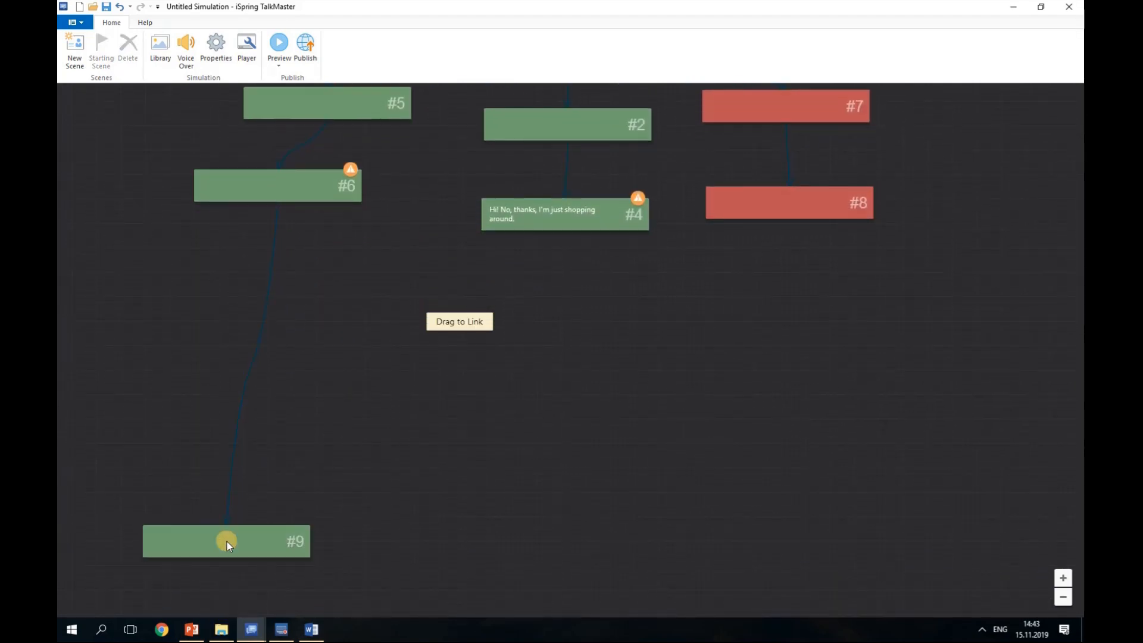
pyautogui.click(228, 546)
pyautogui.click(212, 444)
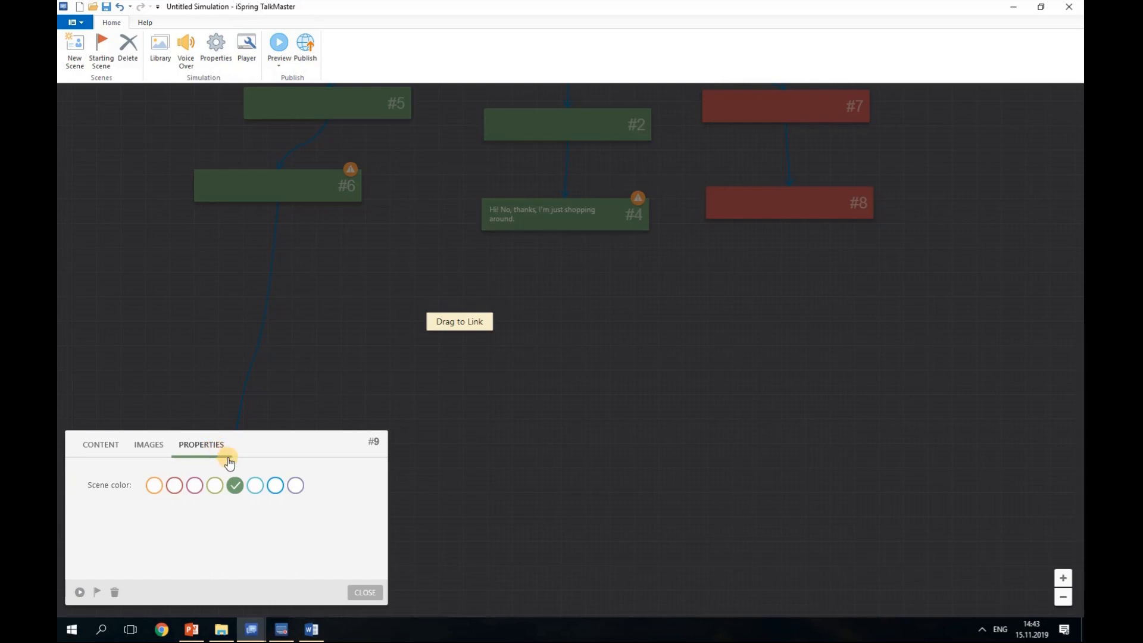
pyautogui.click(255, 486)
# - Enter a speech in scene #9 in which the client gives her first name, and add three empty reply options
pyautogui.click(111, 453)
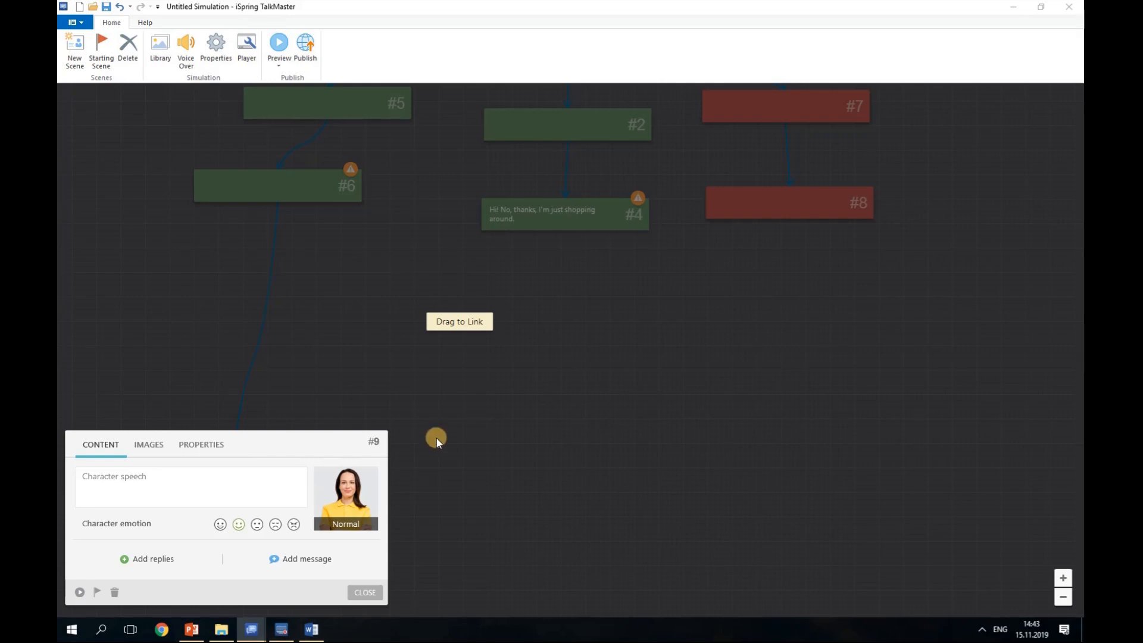
pyautogui.click(225, 484)
pyautogui.write('My name is Amber.')
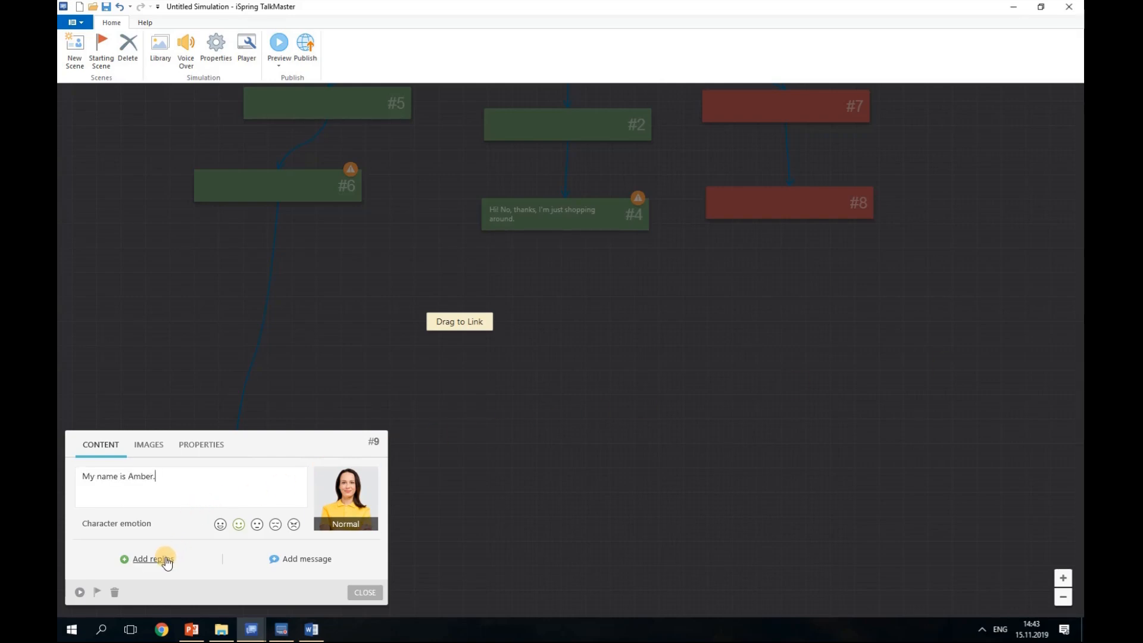
pyautogui.click(162, 558)
pyautogui.click(105, 562)
pyautogui.click(106, 564)
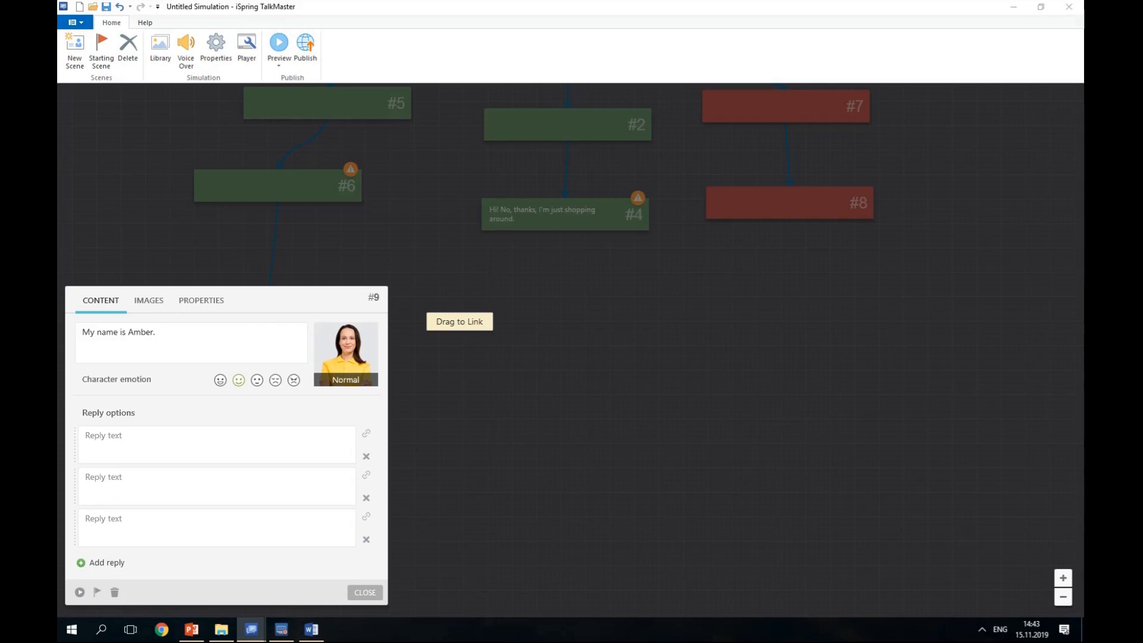
# - Fill scene #9's first reply with a greeting and "Are you looking for a car?", the other two with "So, you're here to buy yourself a car, huh?"
pyautogui.click(257, 457)
pyautogui.write("It's a pleasure to meet you, Amber!  Are you looking for a car?")
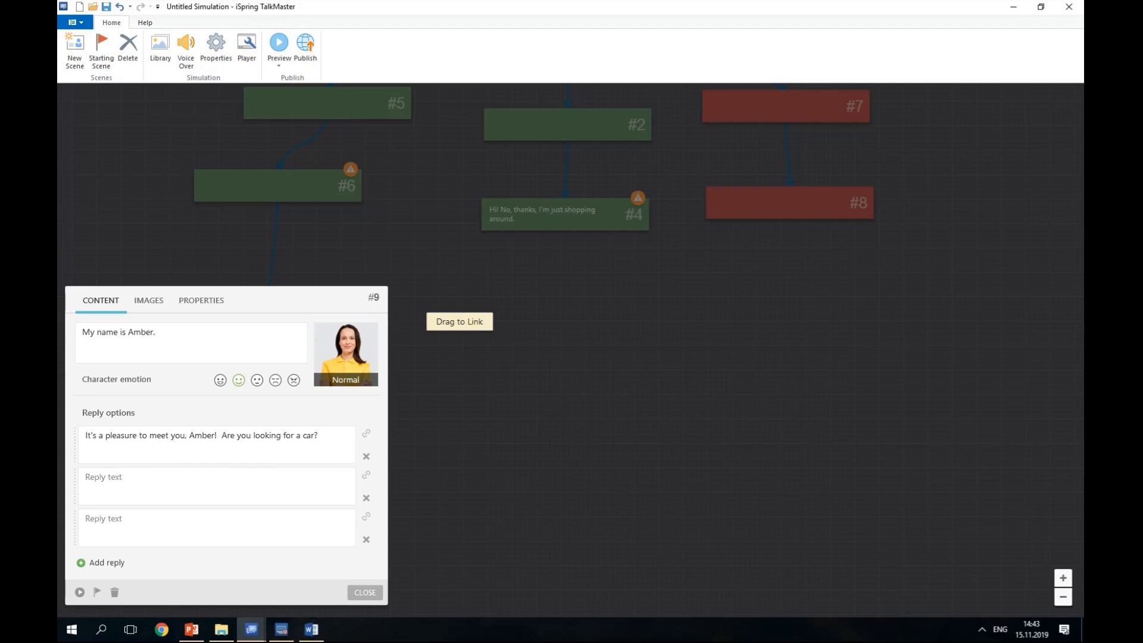
pyautogui.click(217, 485)
pyautogui.write("Pleasure to meet you, beautiful Amber! So, you're here to buy yourself a car, huh?")
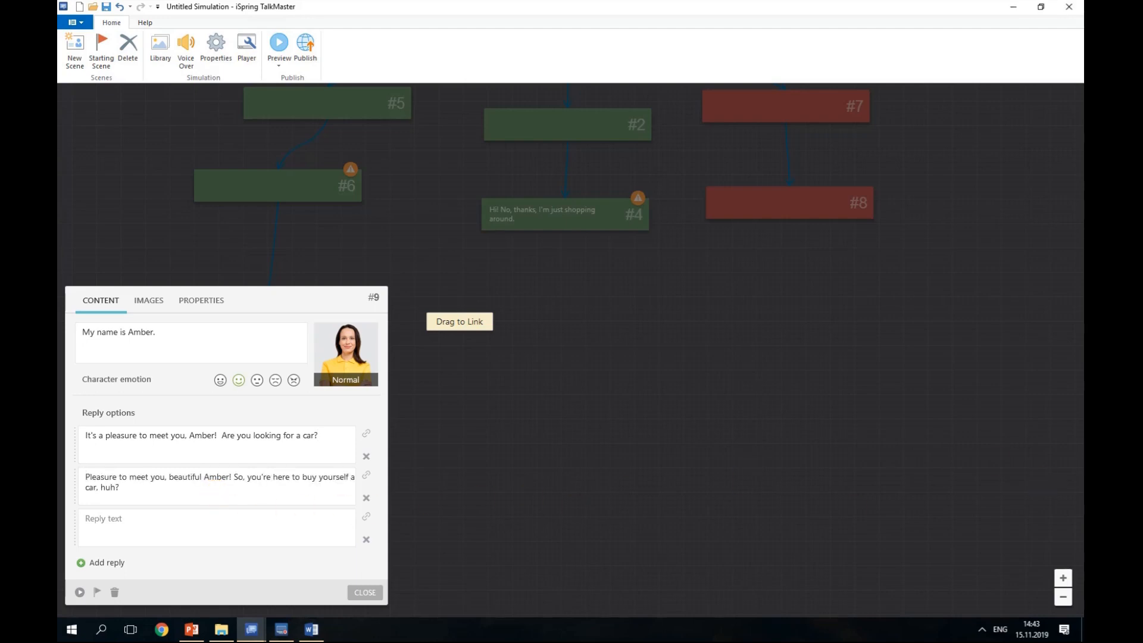
pyautogui.click(231, 529)
pyautogui.write("Pleasure to meet you, beautiful Amber! So, you're here to buy yourself a car, huh?")
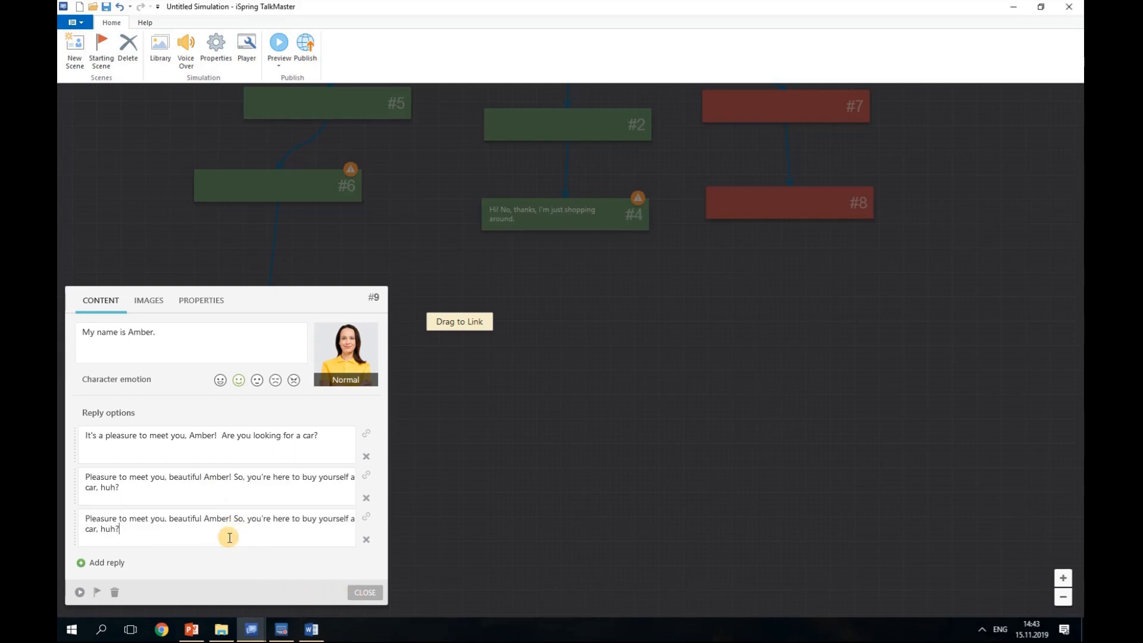
pyautogui.click(365, 592)
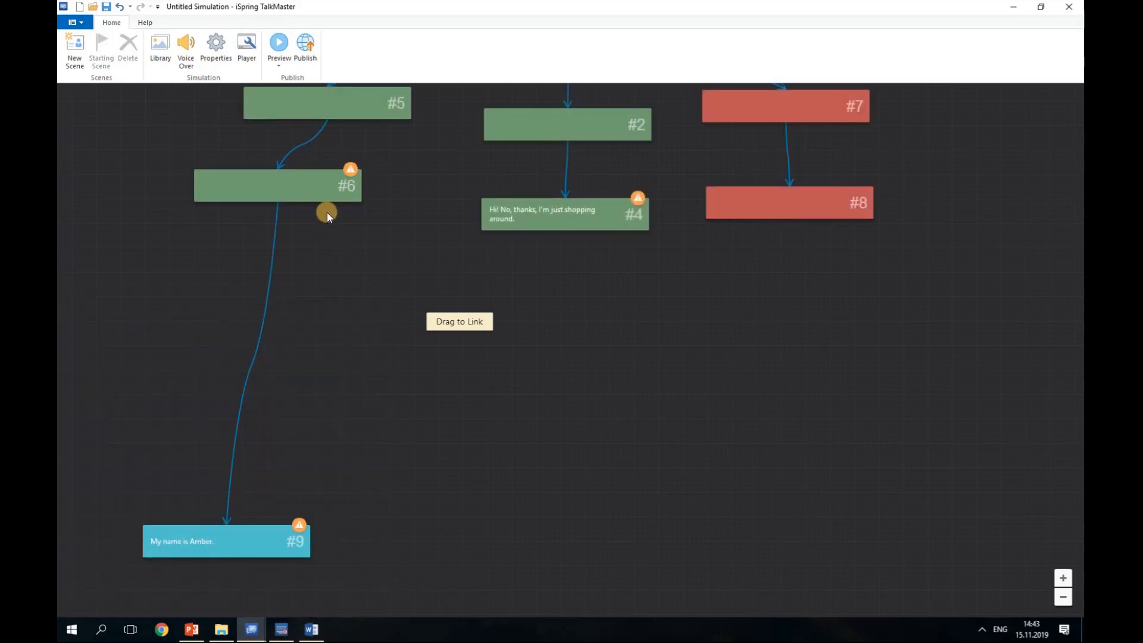
# - Link scene #6's second reply to a new scene whose message begins "The first step in car sales is building a rapport with the client."
pyautogui.scroll(1, 337, 196)
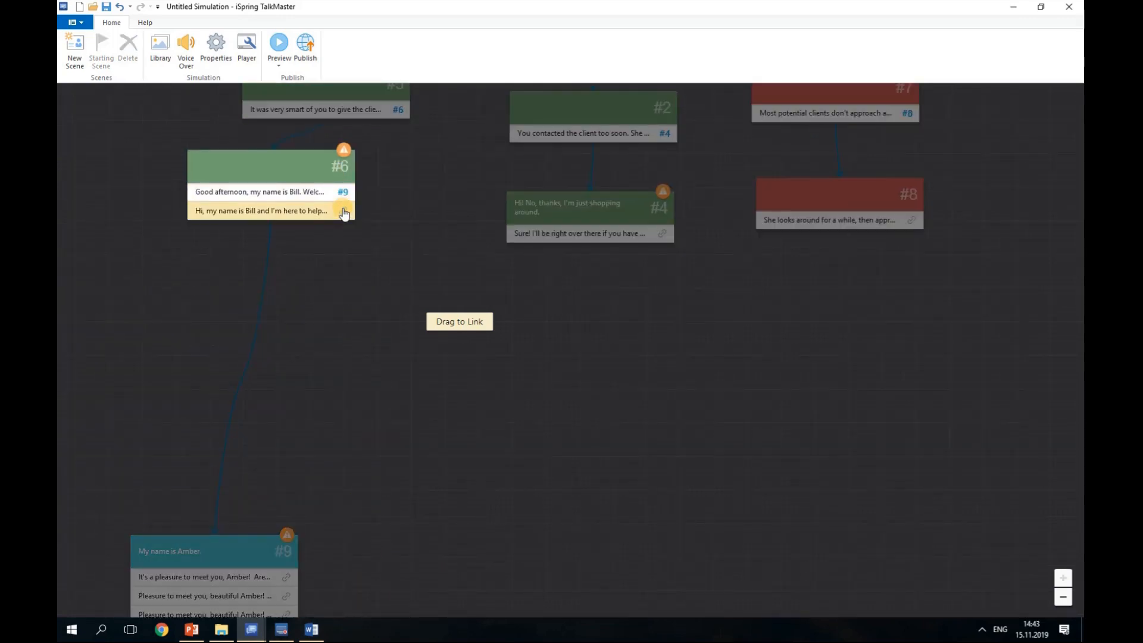
pyautogui.moveTo(345, 212); pyautogui.dragTo(474, 351)
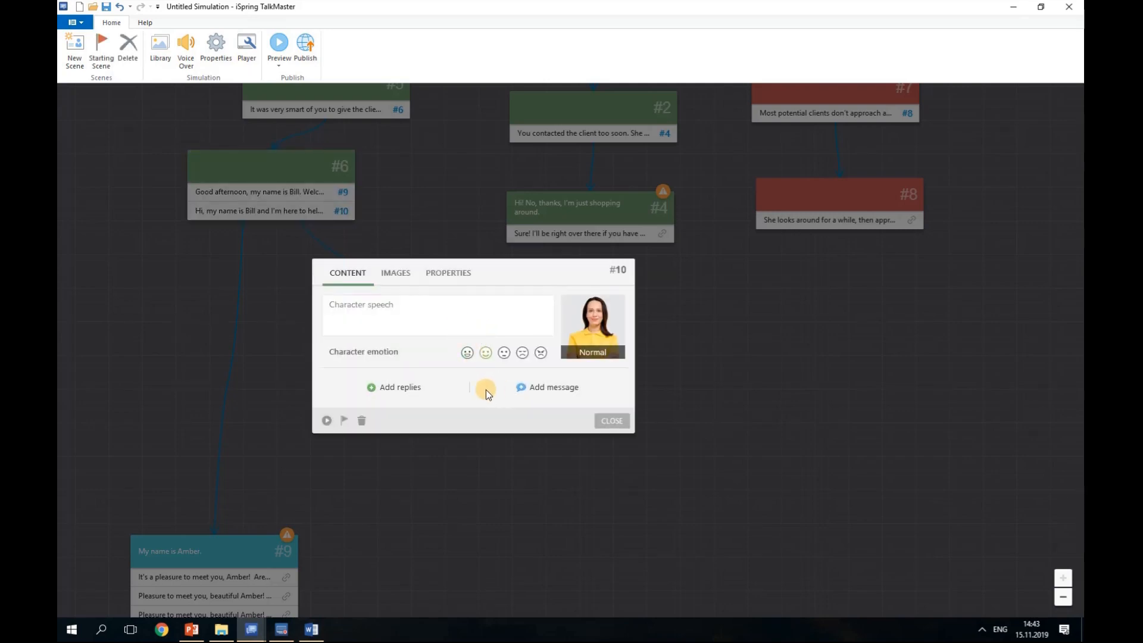
pyautogui.click(400, 388)
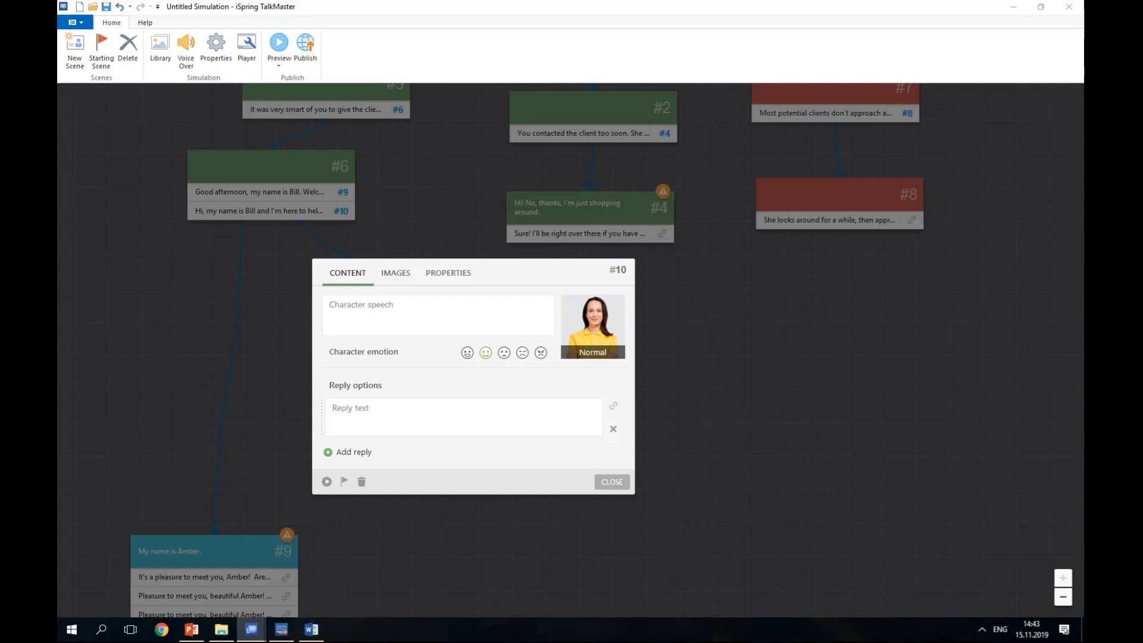
pyautogui.click(613, 429)
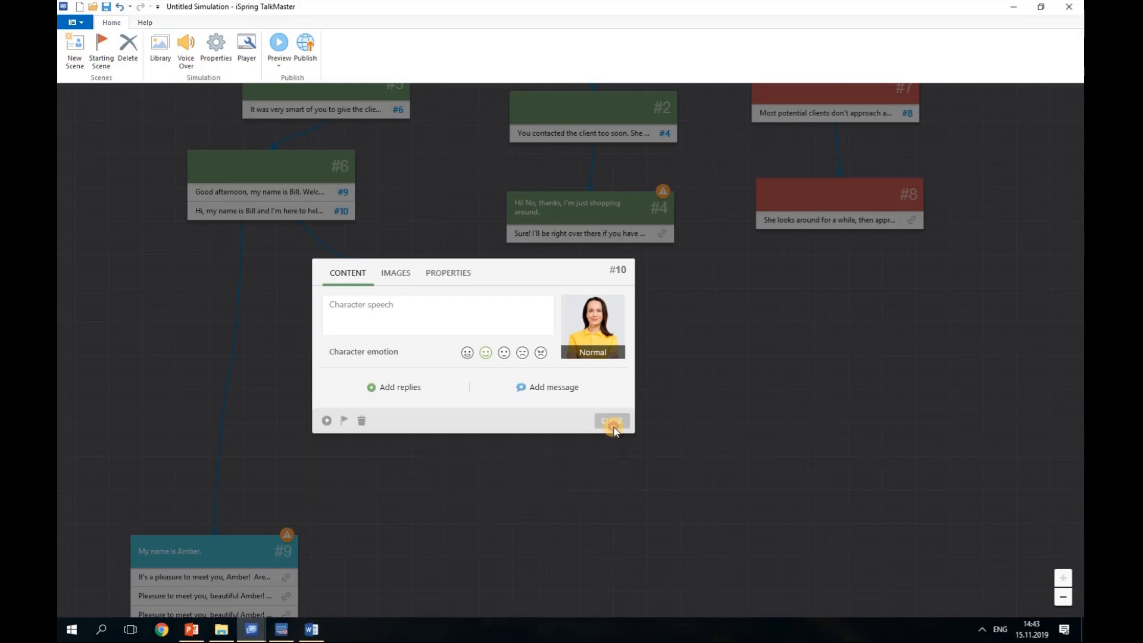
pyautogui.click(556, 388)
pyautogui.click(459, 437)
pyautogui.write('The first step in car sales is building a rapport with the client. Before discussing the deal with the client, try to be friendly and helpful to her.')
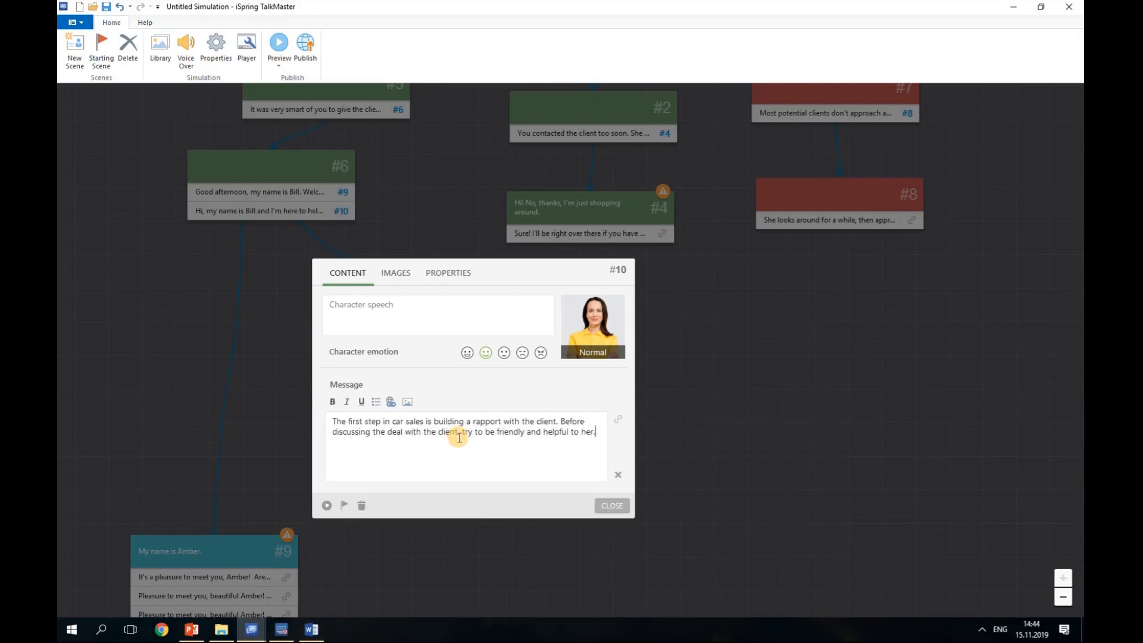
pyautogui.click(611, 505)
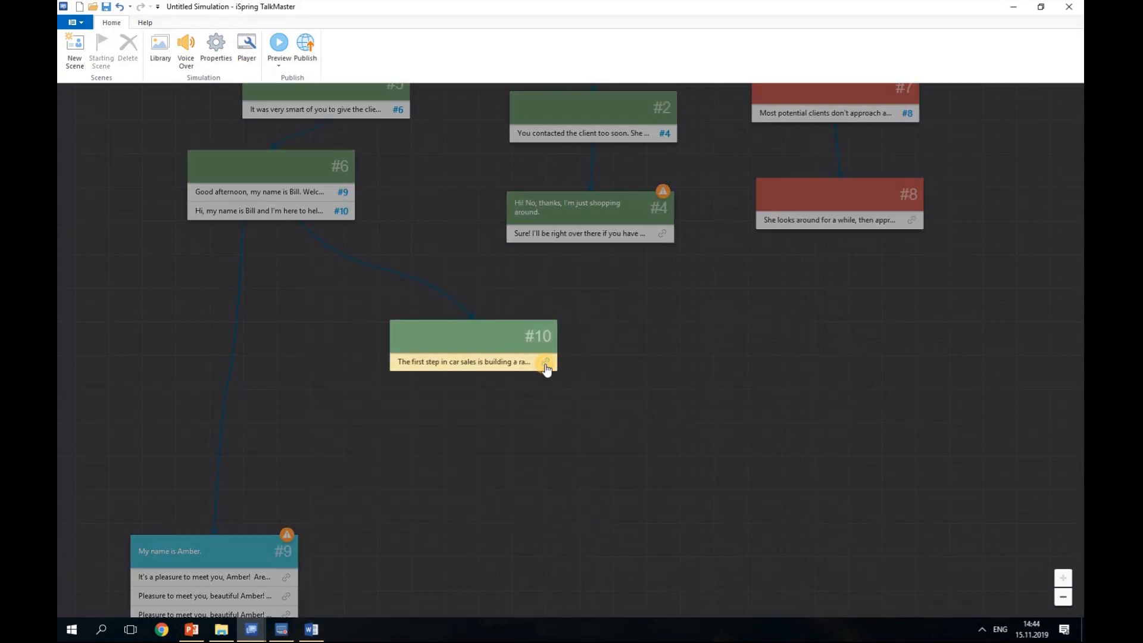
# - Link scene #10 to a new scene saying "Thank you, but I'm just shopping around." with the reply "Sure, I'll be over there if you have any questions."
pyautogui.moveTo(546, 369); pyautogui.dragTo(561, 426)
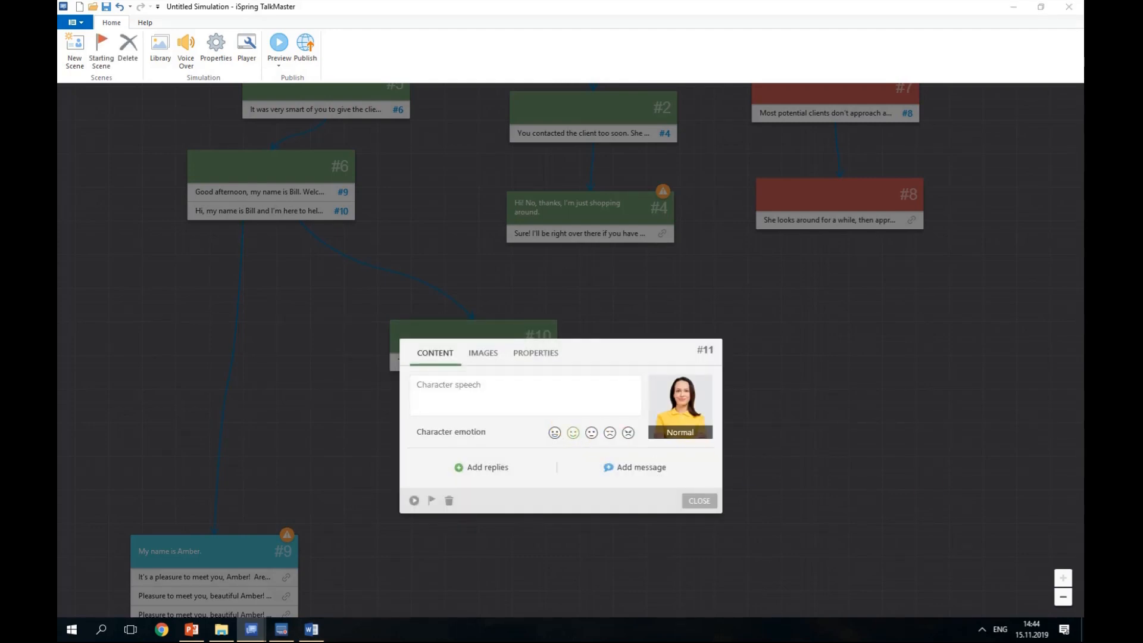
pyautogui.click(559, 387)
pyautogui.write("Thank you, but I'm just shopping around.")
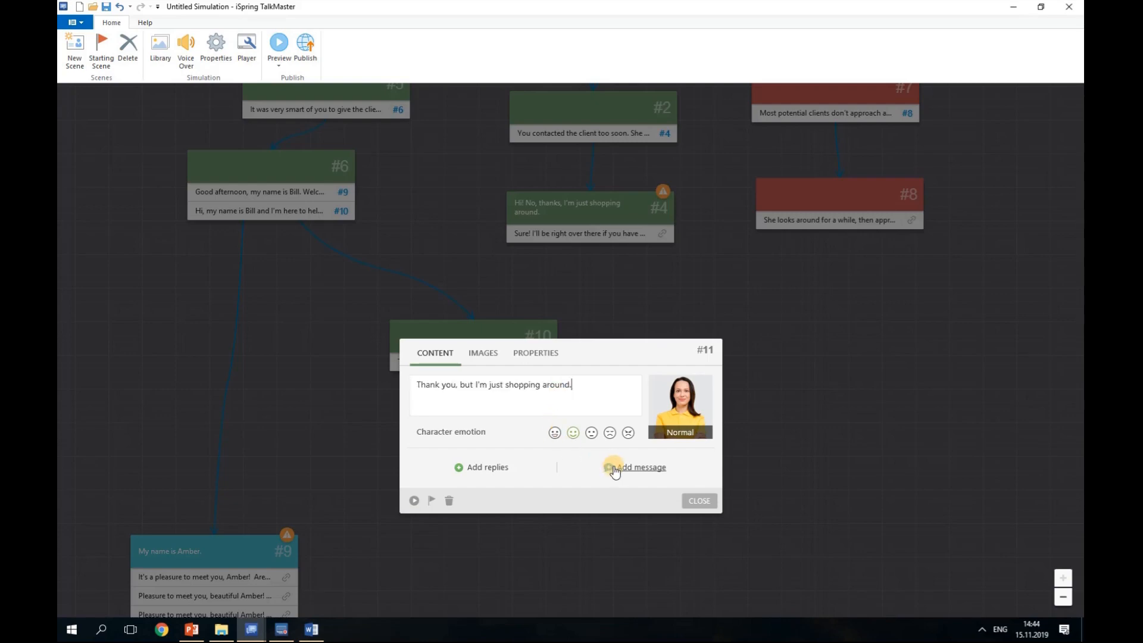
pyautogui.click(502, 470)
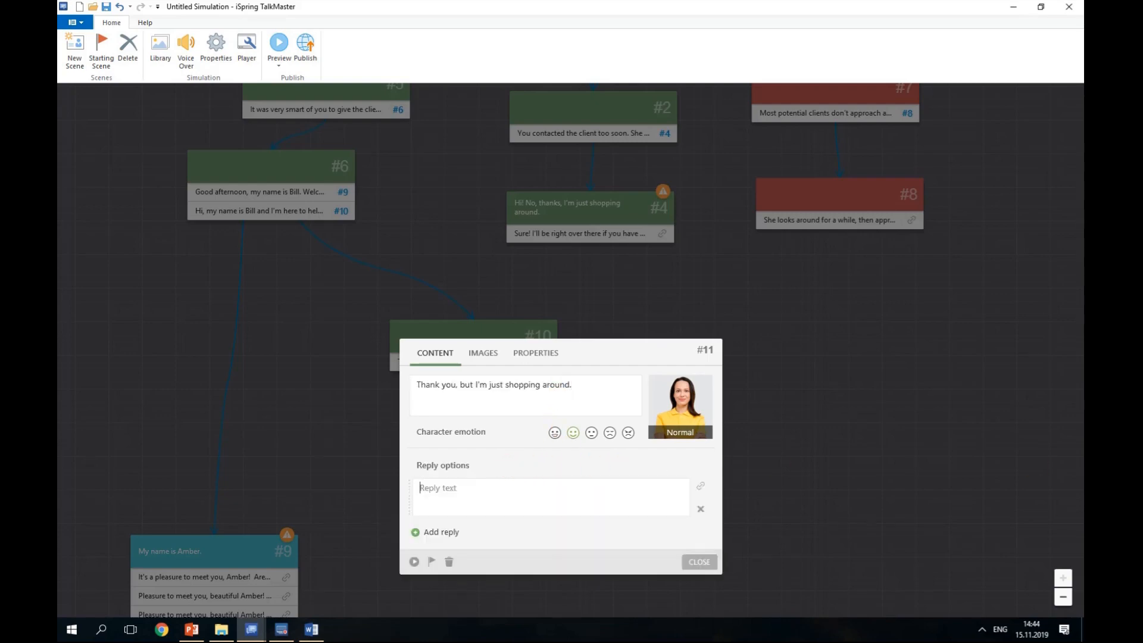
pyautogui.hotkey('alt', 'Tab')
pyautogui.click(604, 505)
pyautogui.write("Sure, I'll be over there if you have any questions.")
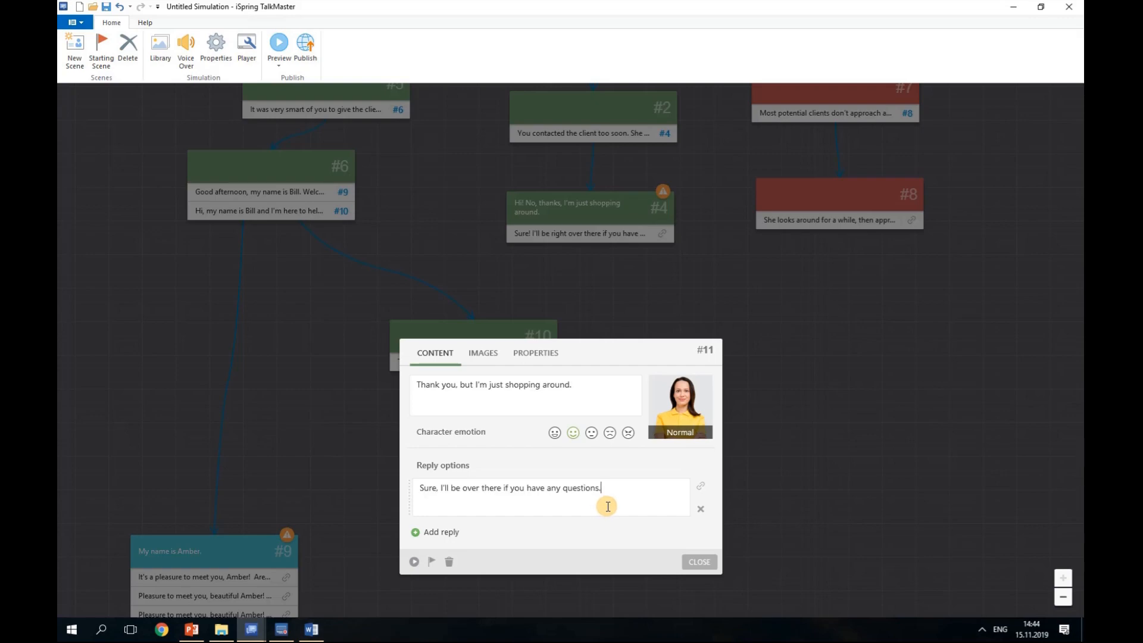
pyautogui.click(698, 562)
# - Link scene #11's reply to a new scene with the character speech "OK, thanks." and three empty reply options
pyautogui.hotkey('alt', 'Tab')
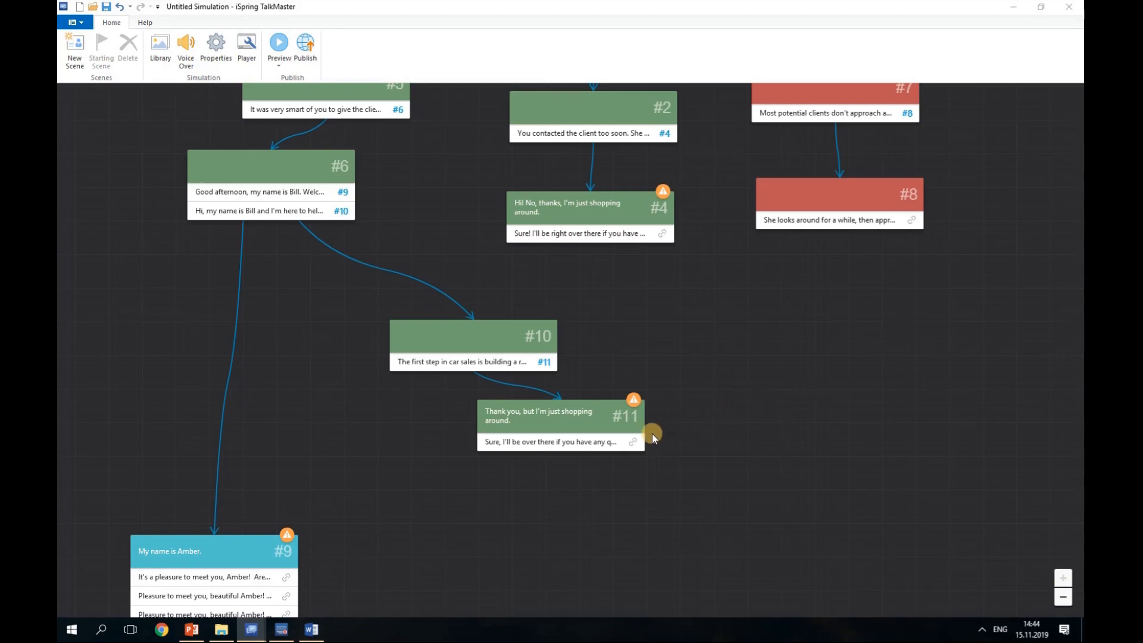
pyautogui.moveTo(652, 434); pyautogui.dragTo(648, 522)
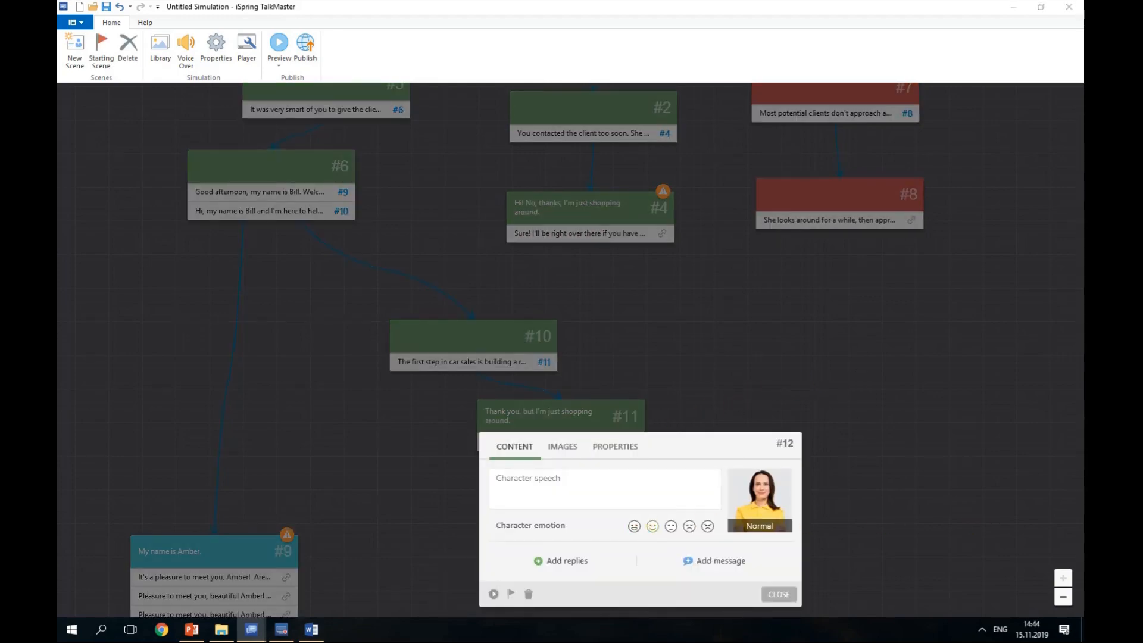
pyautogui.click(605, 492)
pyautogui.write('OK, thanks.')
pyautogui.click(577, 562)
pyautogui.click(525, 562)
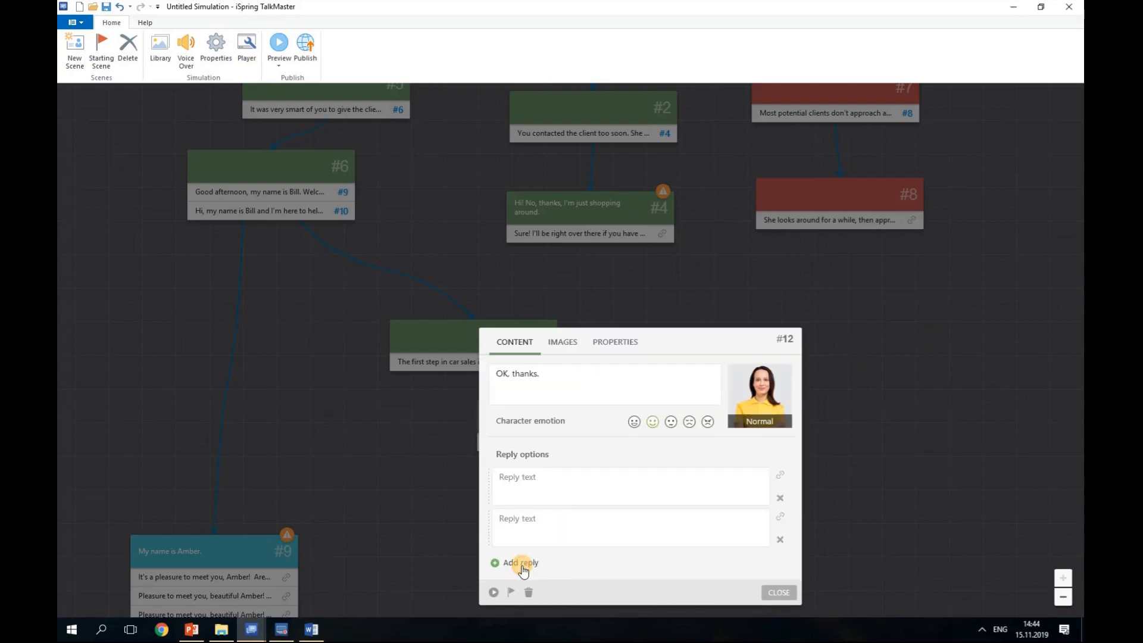
pyautogui.click(526, 563)
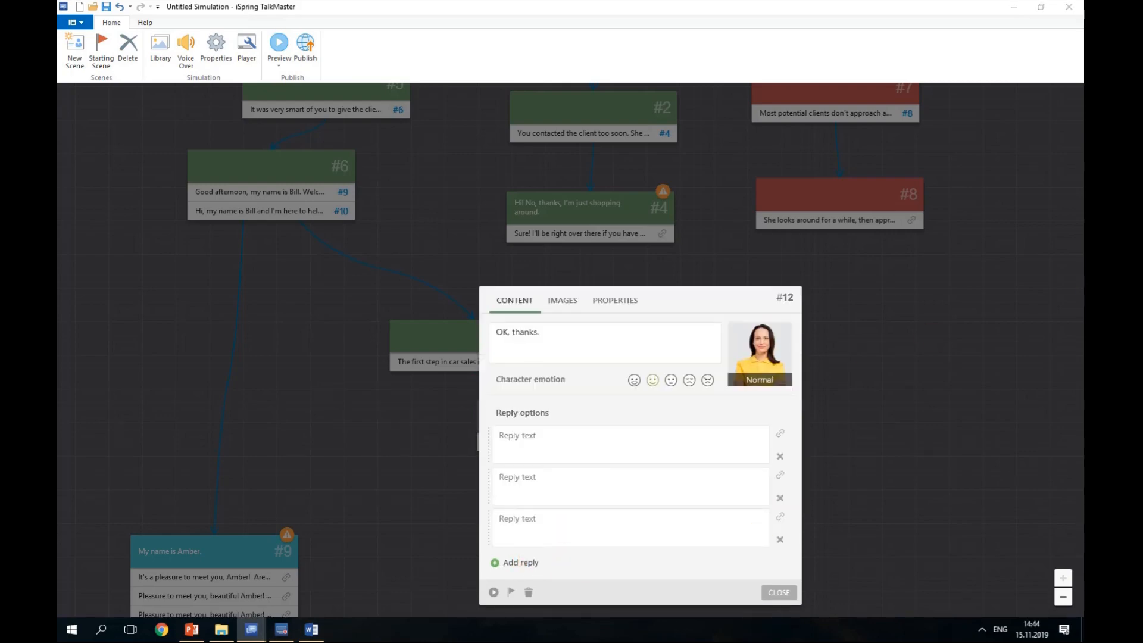
# - Fill scene #12's replies with "Let me tell you about this car over here!", "Bye for now." plus leaving the client alone, and waiting before offering help
pyautogui.click(694, 455)
pyautogui.write('Let me tell you about this car over here!')
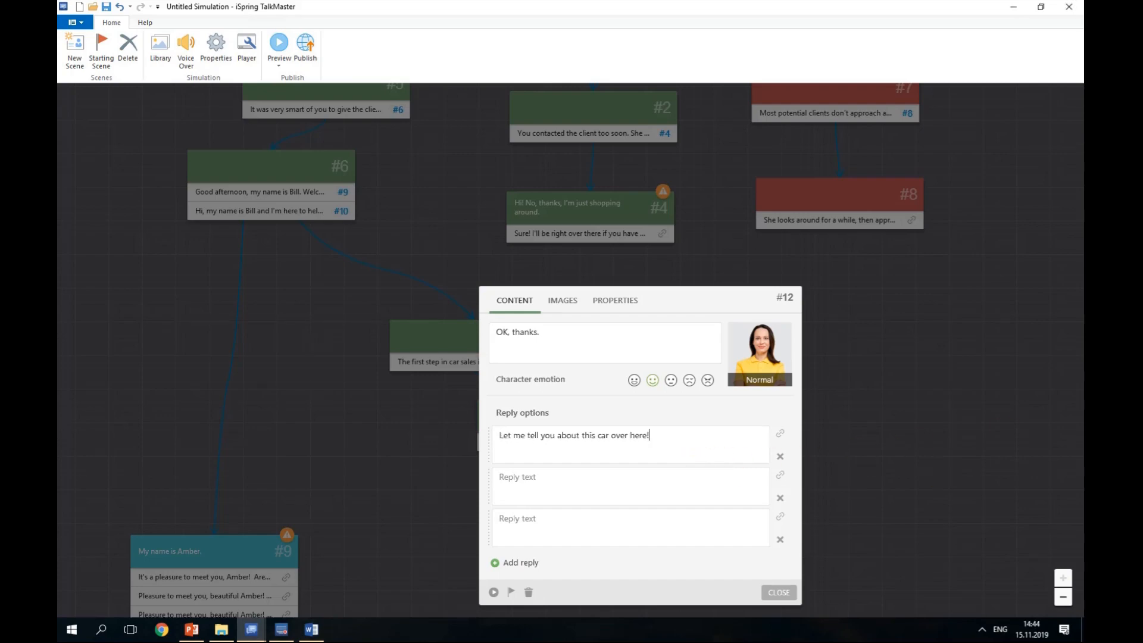
pyautogui.click(666, 485)
pyautogui.write('Bye for now. [Leave the client alone and start doing something else]')
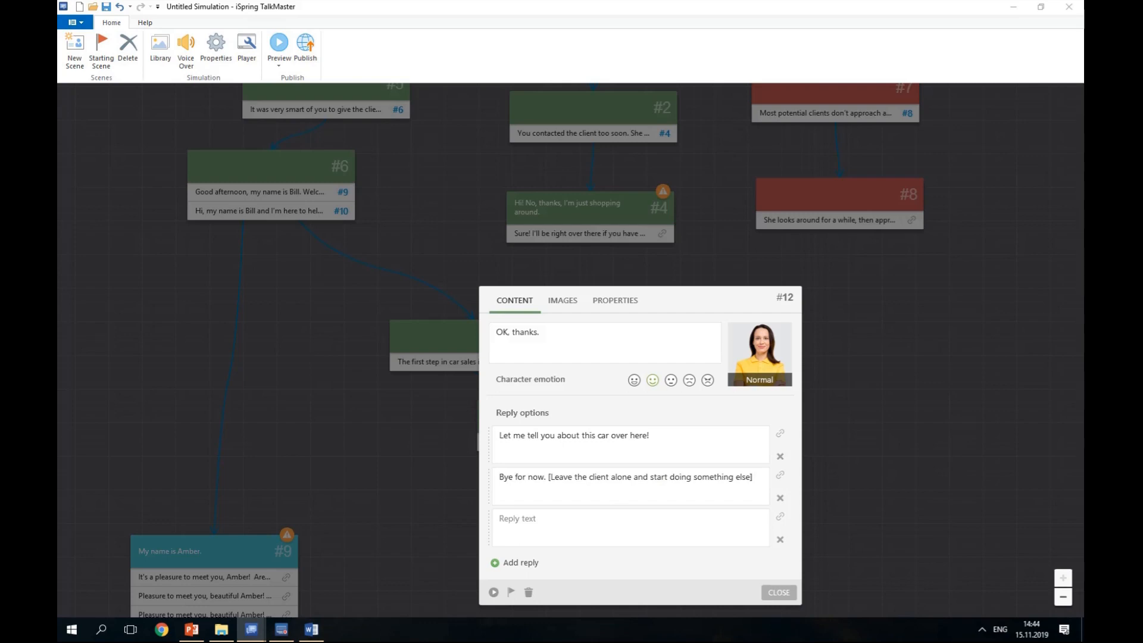
pyautogui.click(703, 515)
pyautogui.write("Hi, it's me again. How are you doing? Now that you've looked at the cars, maybe you have some questions? I'll be glad to help you choose the right car.")
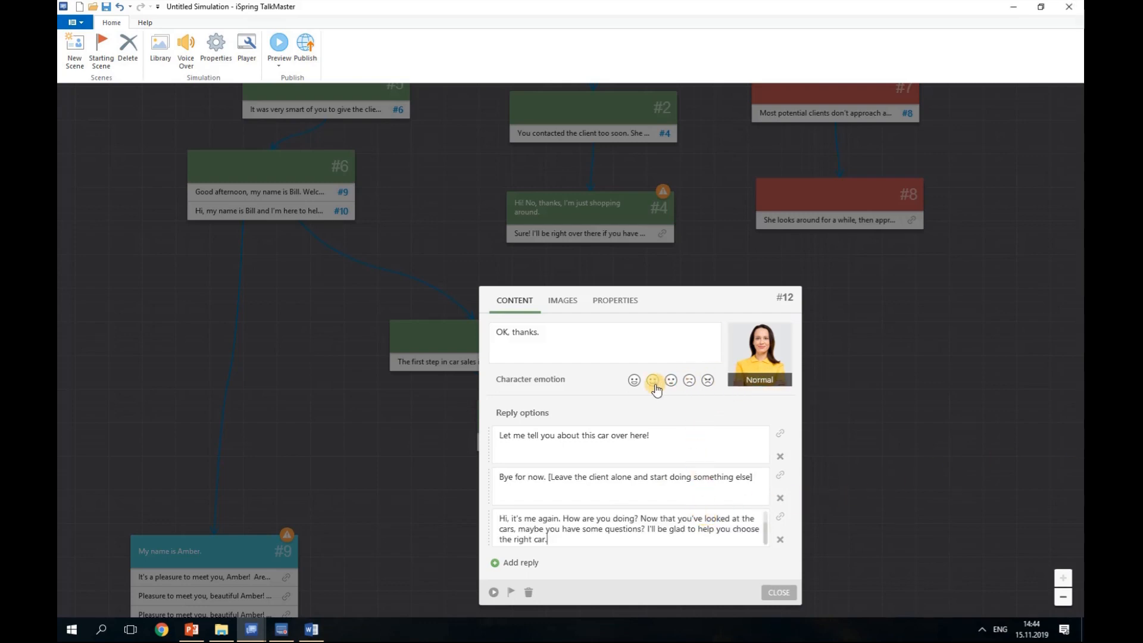
pyautogui.click(778, 593)
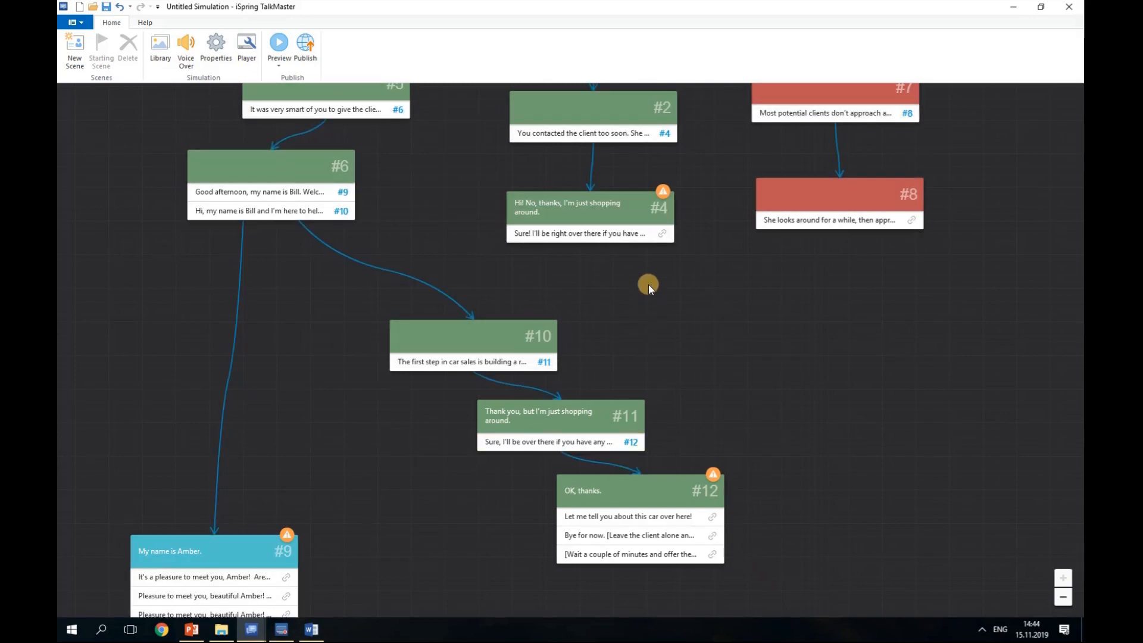
# - Link scene #4's reply to the existing "OK, thanks." scene #12
pyautogui.moveTo(662, 233); pyautogui.dragTo(663, 499)
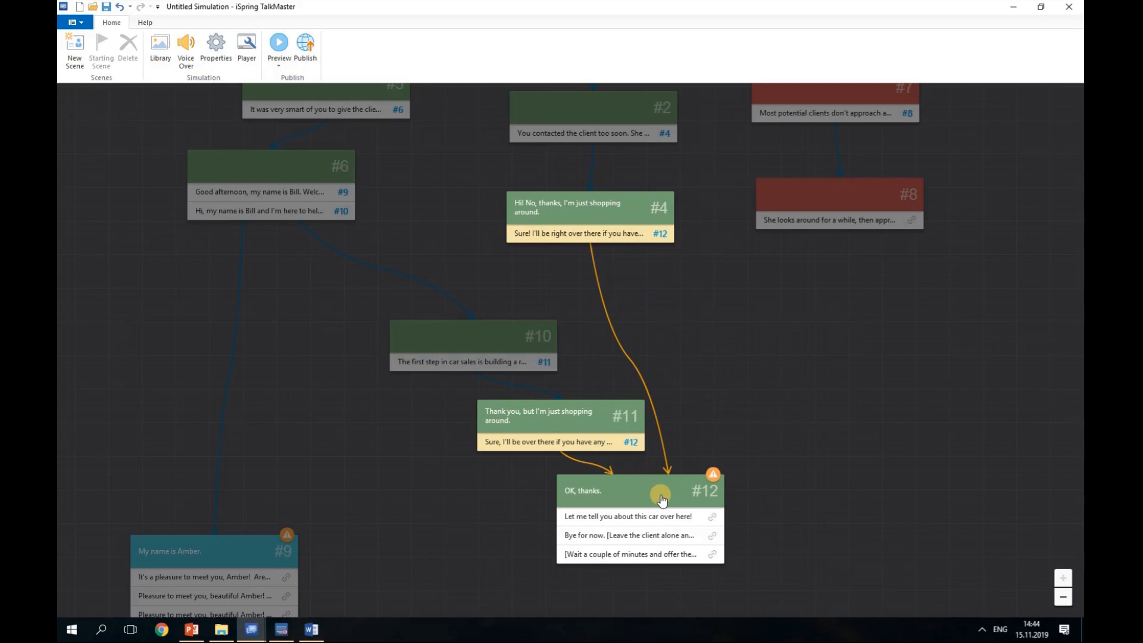
# - Link scene #12's first reply to a new scene saying "OK, go ahead." with a reply reintroducing the salesperson and asking the client's name
pyautogui.moveTo(809, 560); pyautogui.dragTo(784, 281)
pyautogui.moveTo(684, 270); pyautogui.dragTo(455, 386)
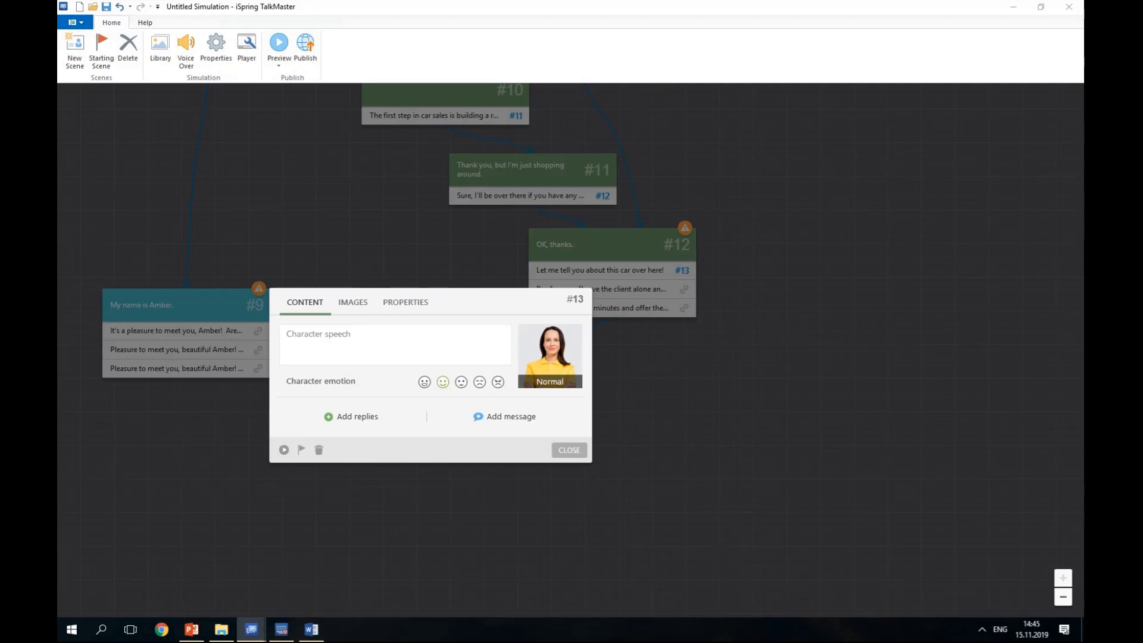
pyautogui.click(441, 352)
pyautogui.write('OK, go ahead.')
pyautogui.click(370, 417)
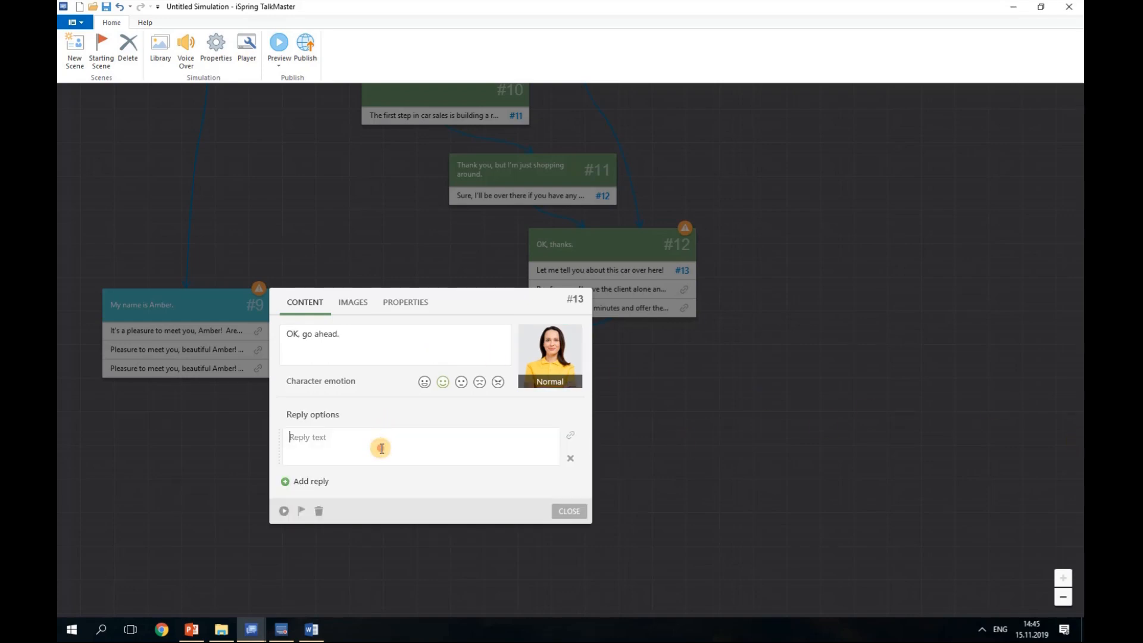
pyautogui.write('Sure! Once again, my name is Bill. And you are...')
pyautogui.click(569, 511)
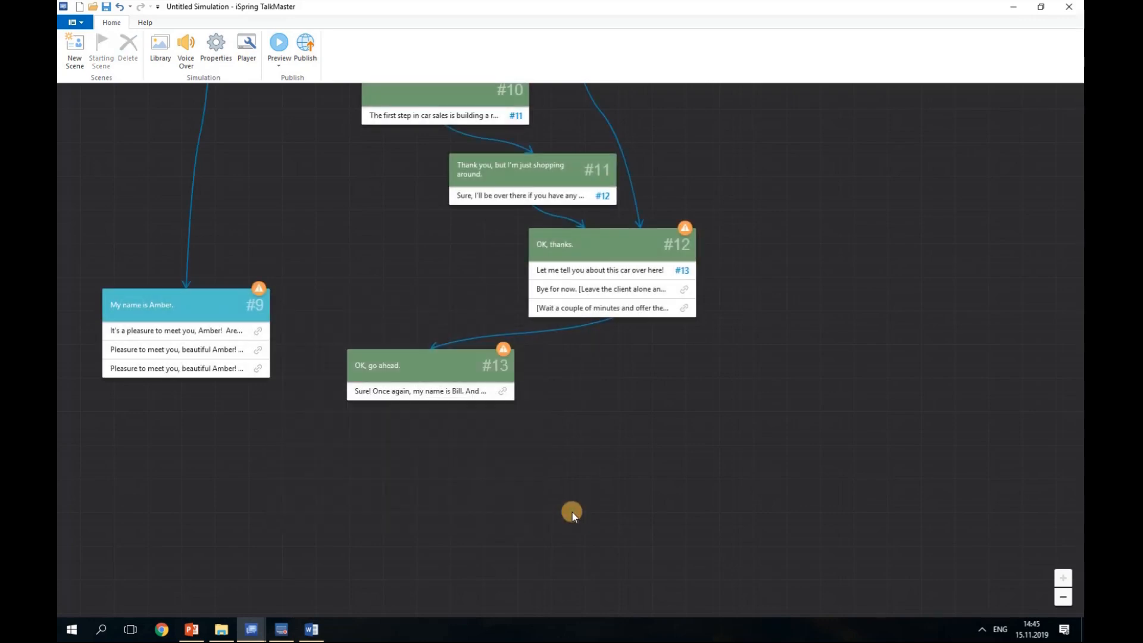
# - Link scene #12's "Bye for now" reply to a new scene whose message starts "Don't be so annoying. Your goal is not to immediately show the car"
pyautogui.moveTo(684, 289); pyautogui.dragTo(634, 418)
pyautogui.click(633, 415)
pyautogui.hotkey('alt', 'Tab')
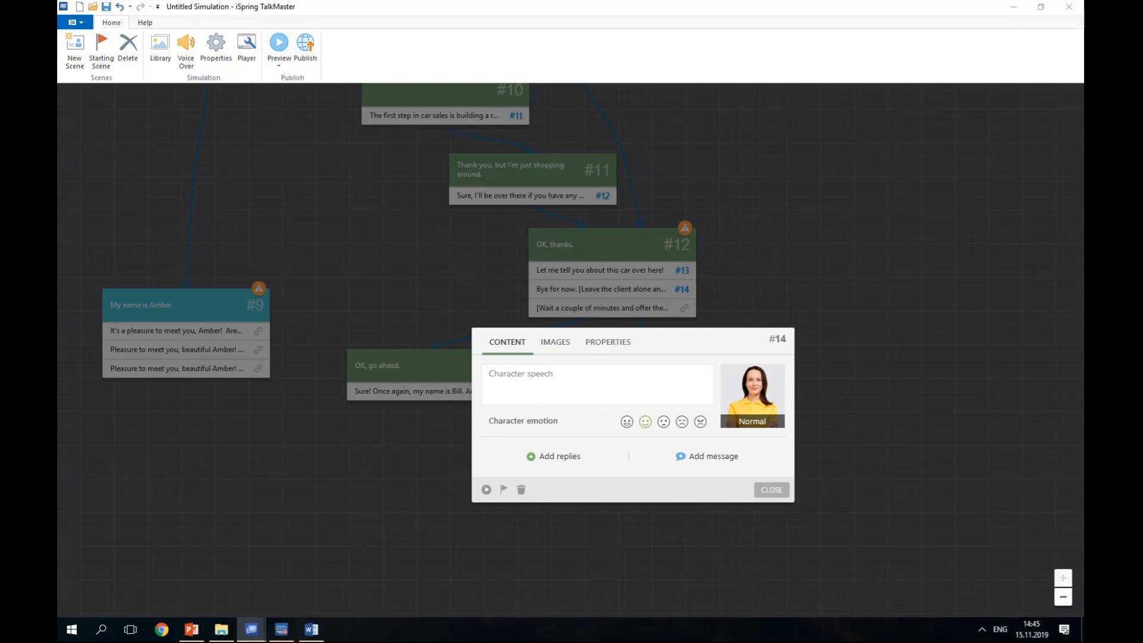
pyautogui.click(691, 457)
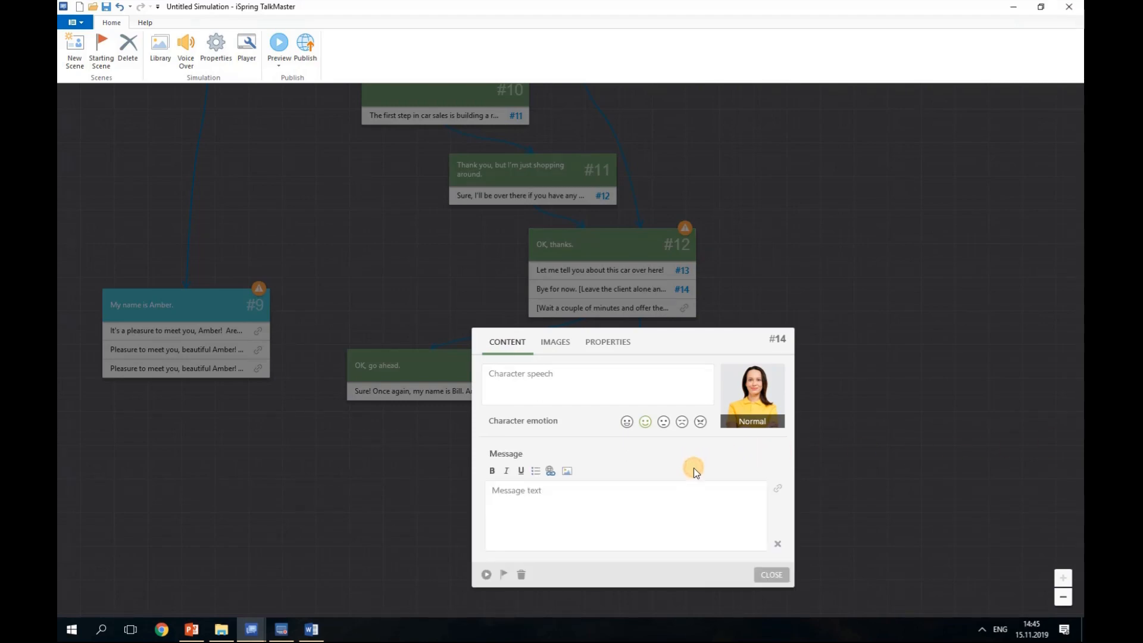
pyautogui.write("Don't be so annoying. Your goal is not to immediately show the car, but to ascertain the client's requirements and make a deal.")
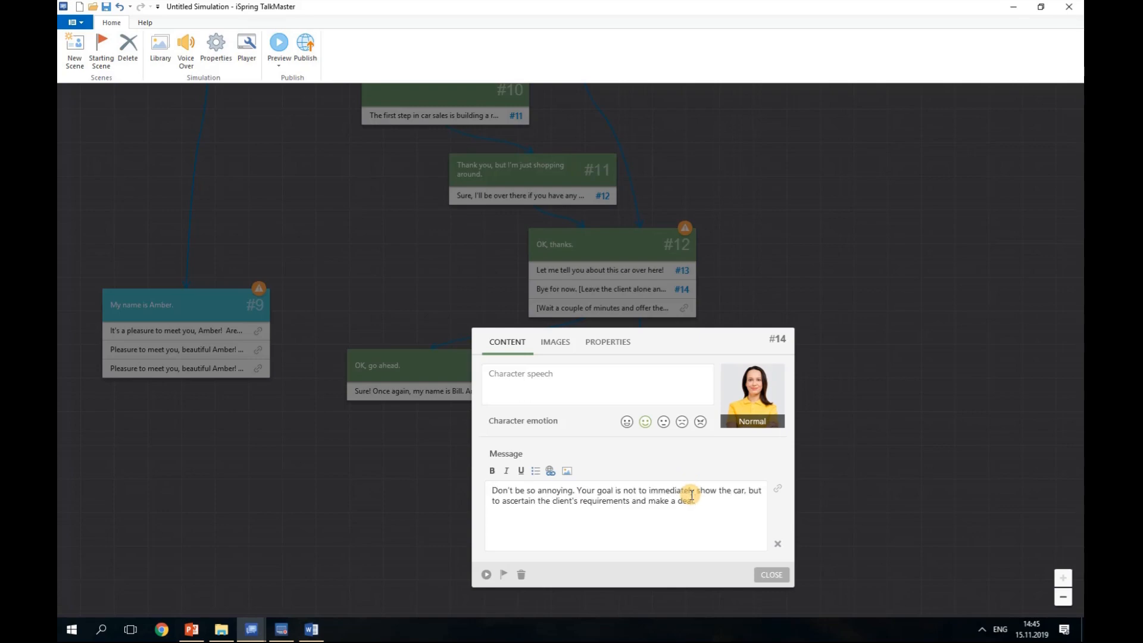
# - Set scene #14's character emotion to Puzzled and link its message to a new scene below it
pyautogui.click(664, 423)
pyautogui.click(770, 574)
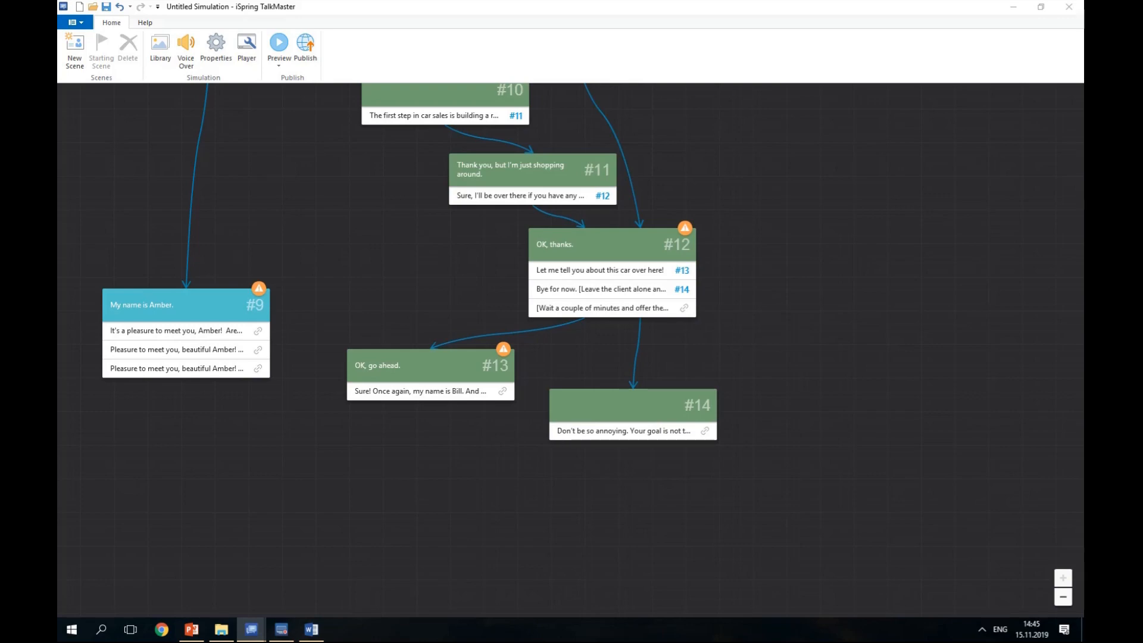
pyautogui.click(705, 430)
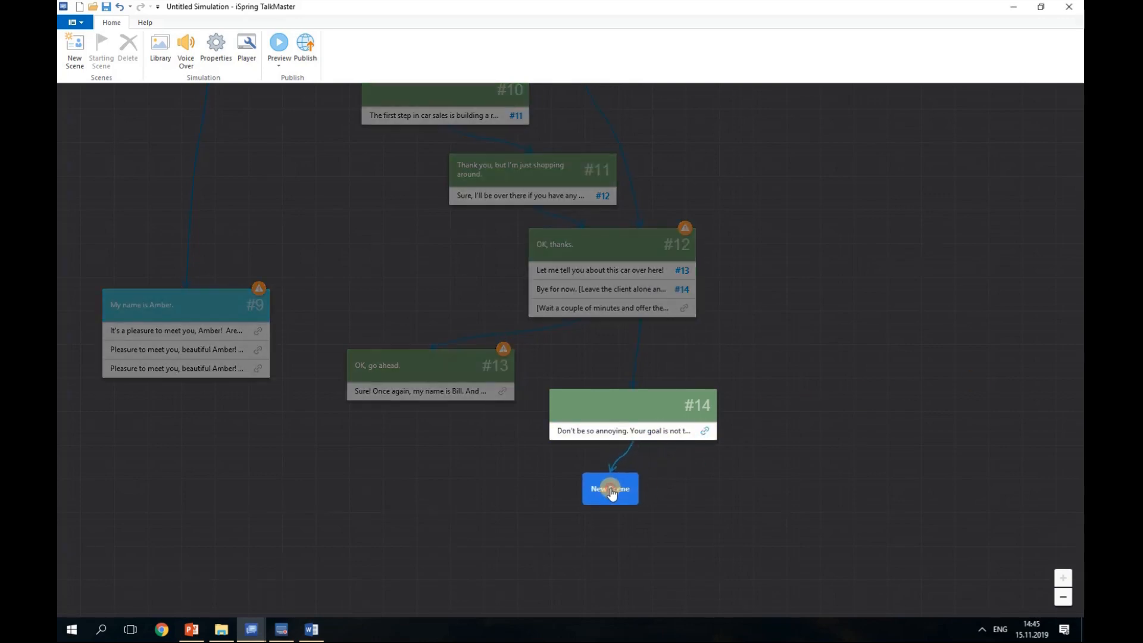
pyautogui.click(608, 486)
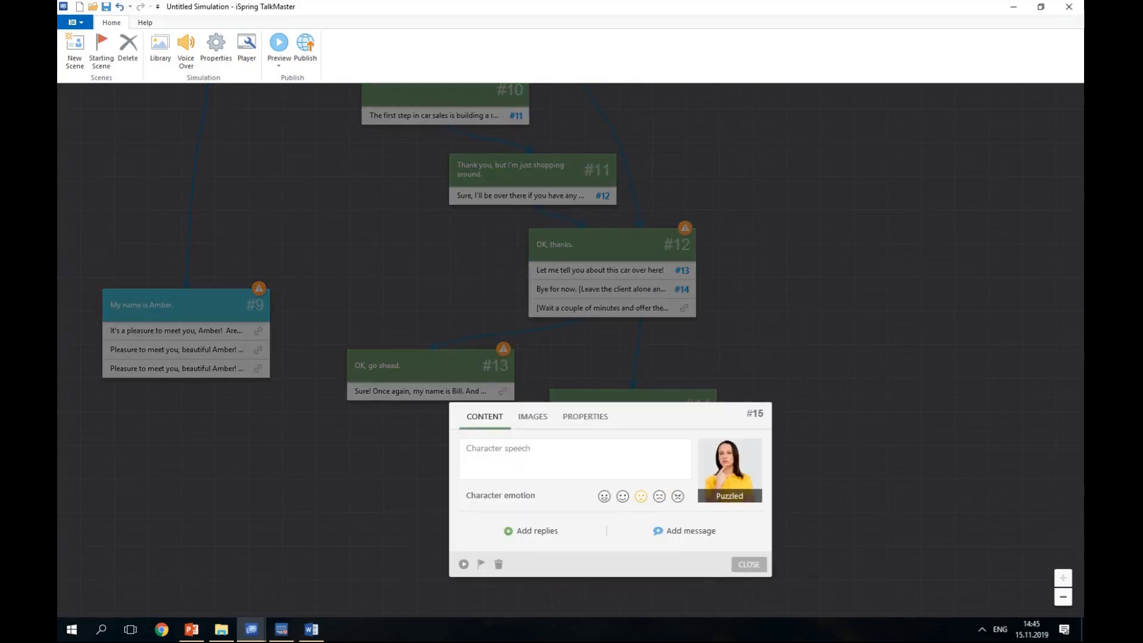
# - Give scene #15 the speech "Actually, I don't have much time... OK, tell me, but make it quick." and two replies pitching the Fast Ruler
pyautogui.click(602, 457)
pyautogui.write("Actually, I don't have much time... OK, tell me, but make it quick.")
pyautogui.click(542, 528)
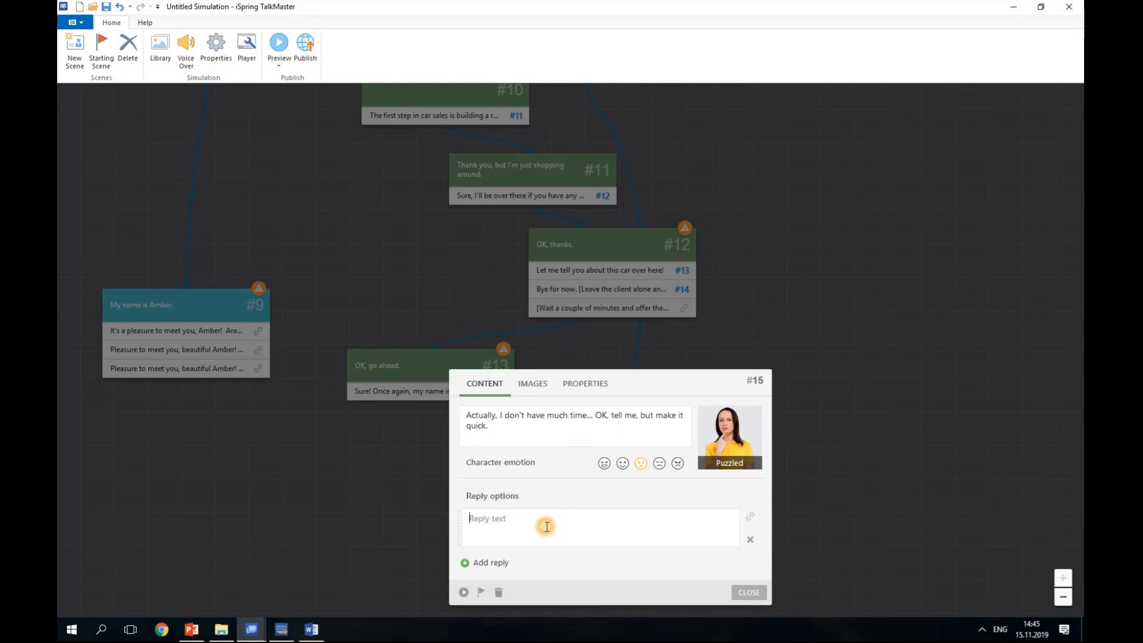
pyautogui.click(499, 564)
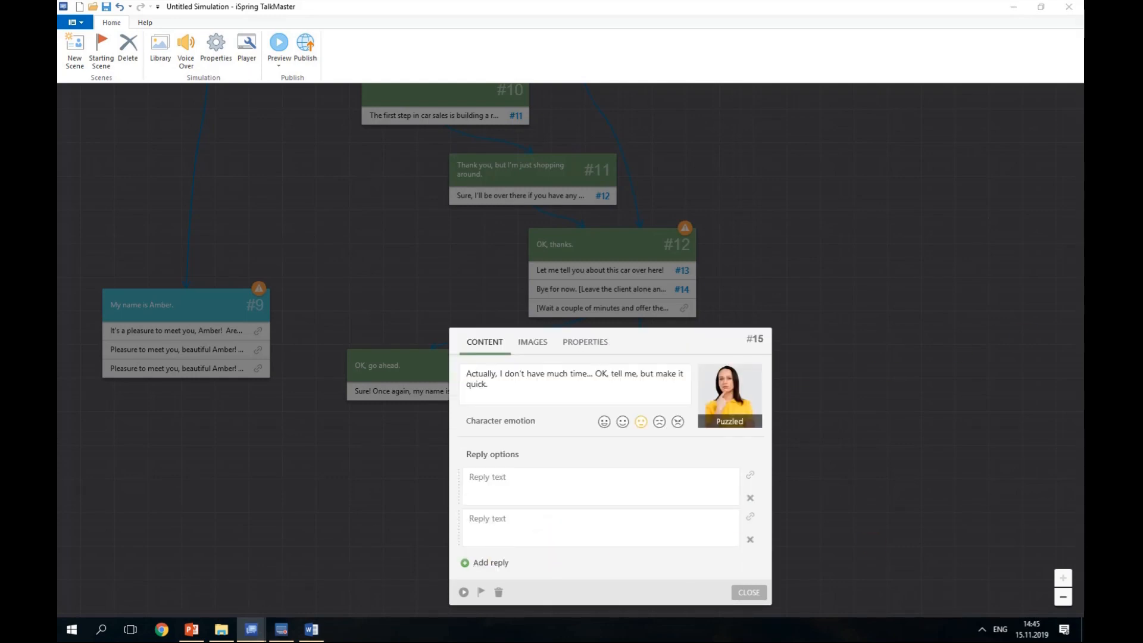
pyautogui.click(607, 493)
pyautogui.hotkey('ctrl', 'v')
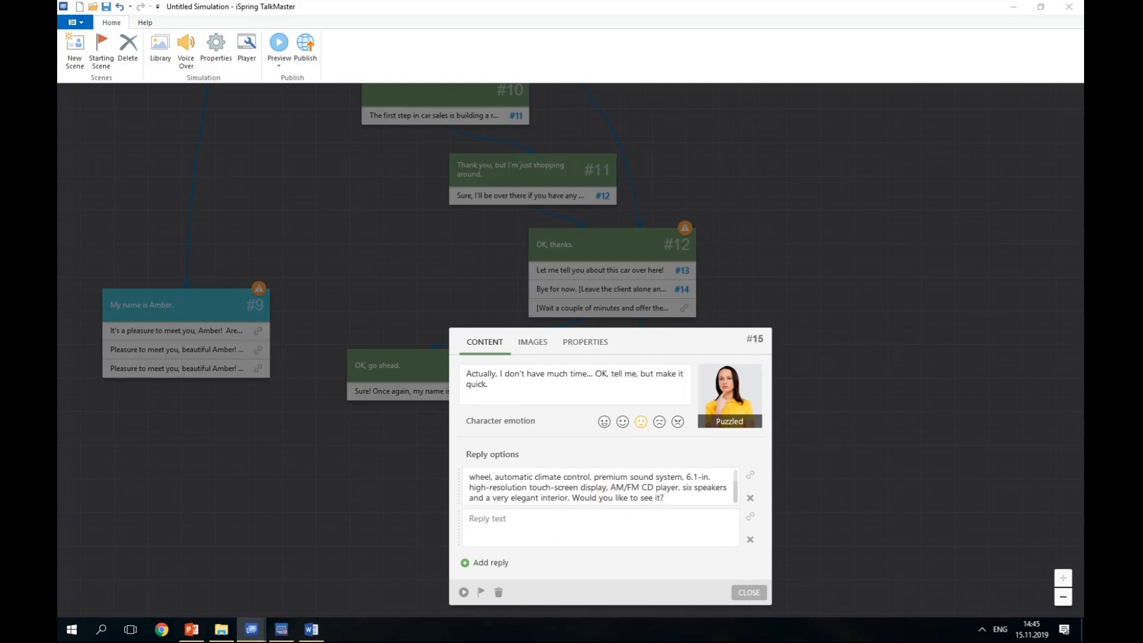
pyautogui.click(684, 540)
pyautogui.write("This one is Fast Ruler. This vehicle is perfect for city driving. By the way, is that what you're looking for? Are you choosing a car for yourself?")
pyautogui.click(749, 593)
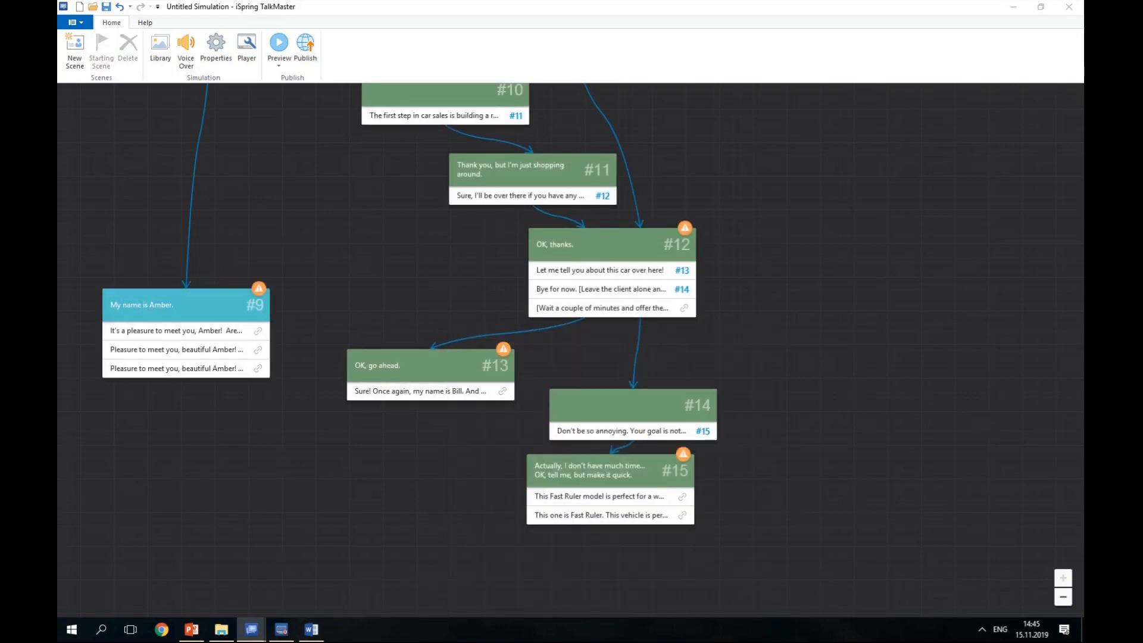
# - Link scene #12's third reply to a new scene in which the character says "Goodbye."
pyautogui.moveTo(684, 308); pyautogui.dragTo(869, 377)
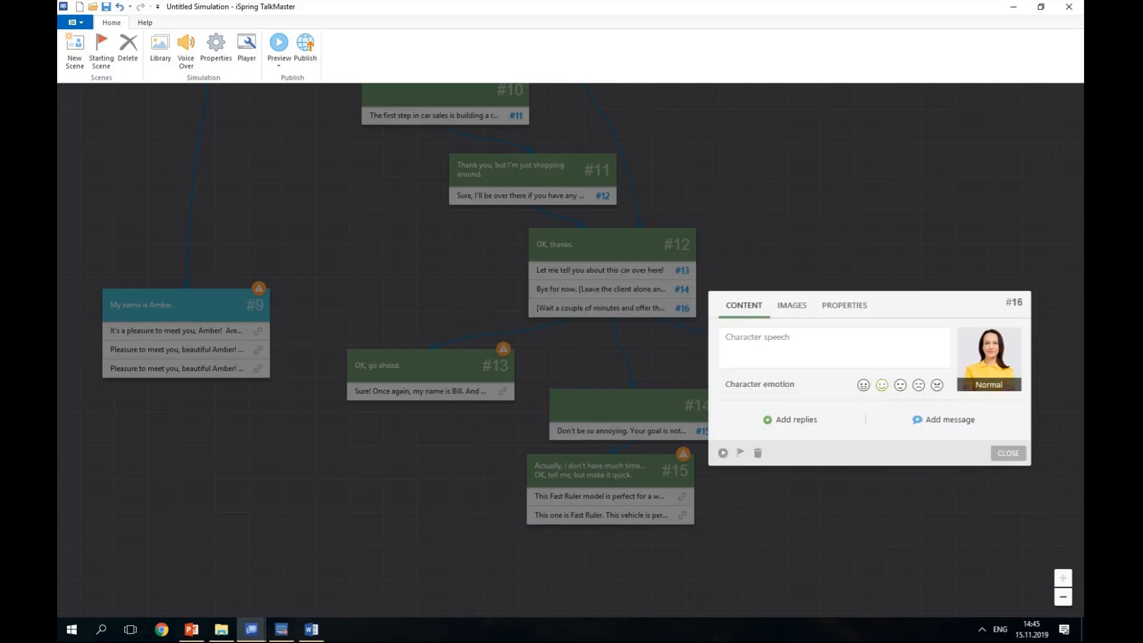
pyautogui.hotkey('alt', 'Tab')
pyautogui.click(780, 352)
pyautogui.write('Goodbye.')
# - Add to scene #16 the message "Wrong. Even if the client doesn't seem interested in your help, you should contact him or her again."
pyautogui.click(796, 419)
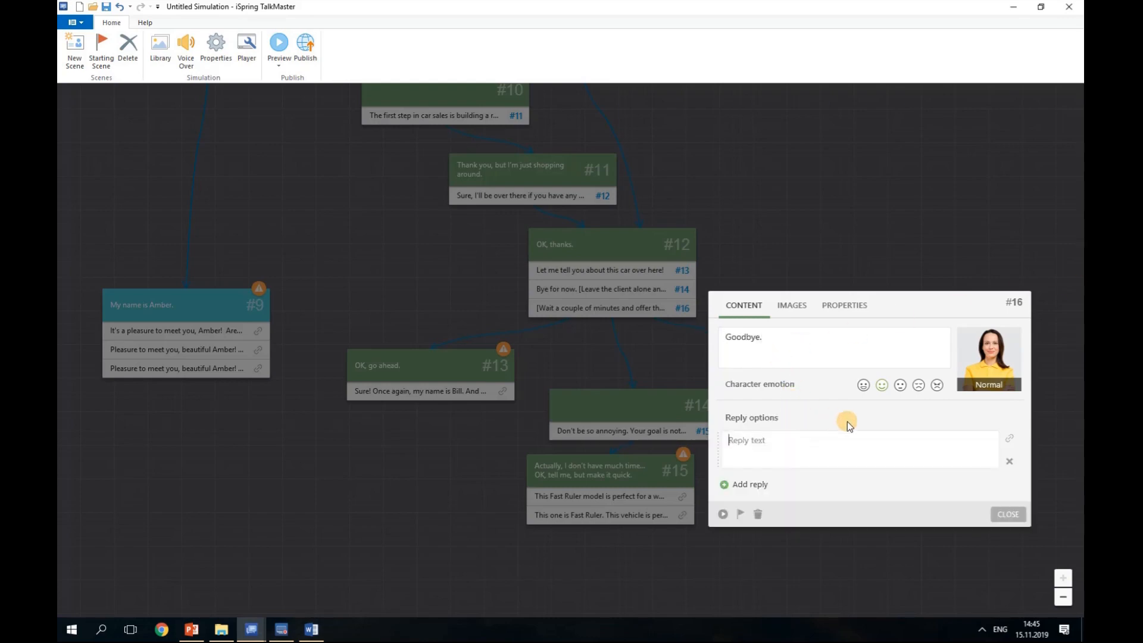
pyautogui.click(1009, 462)
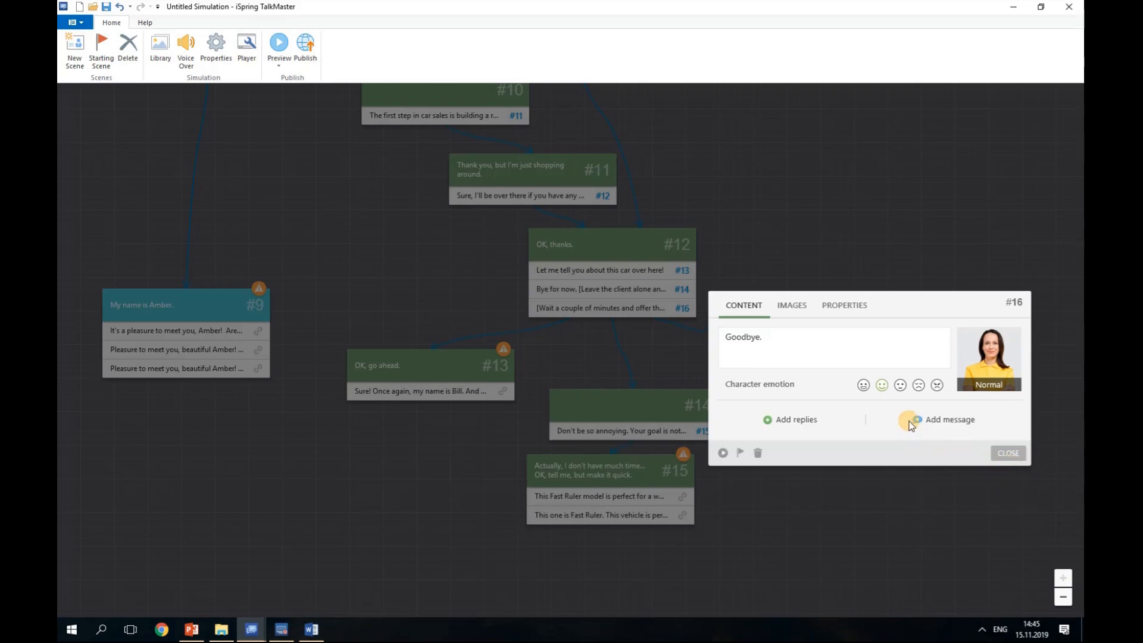
pyautogui.click(911, 421)
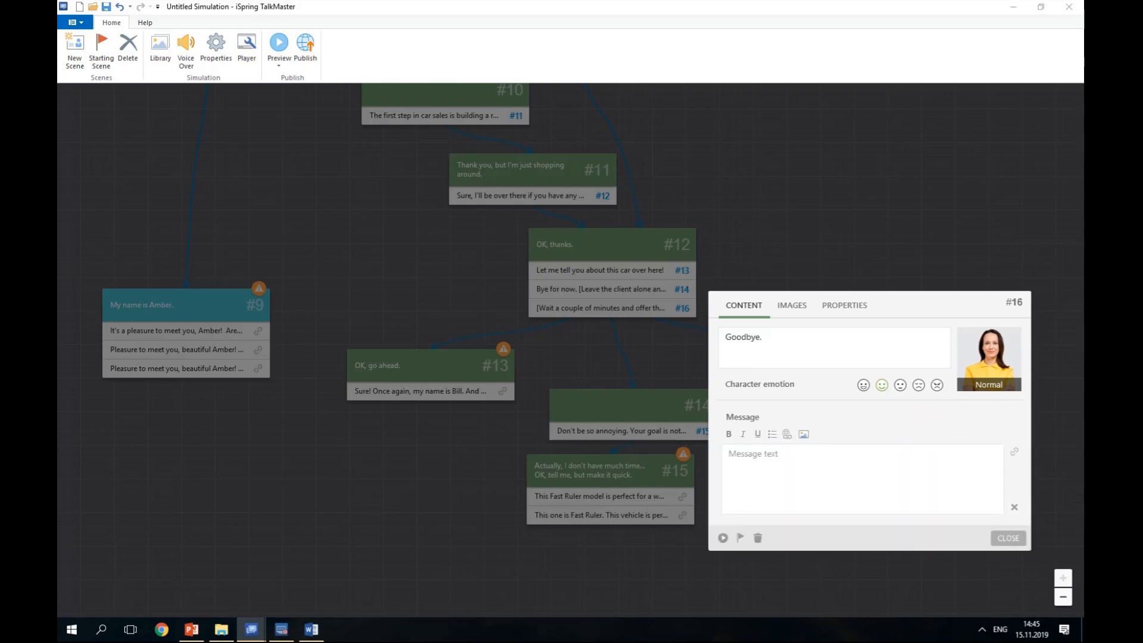
pyautogui.click(882, 467)
pyautogui.write("Wrong. Even if the client doesn't seem interested in your help, you should contact him or her again.")
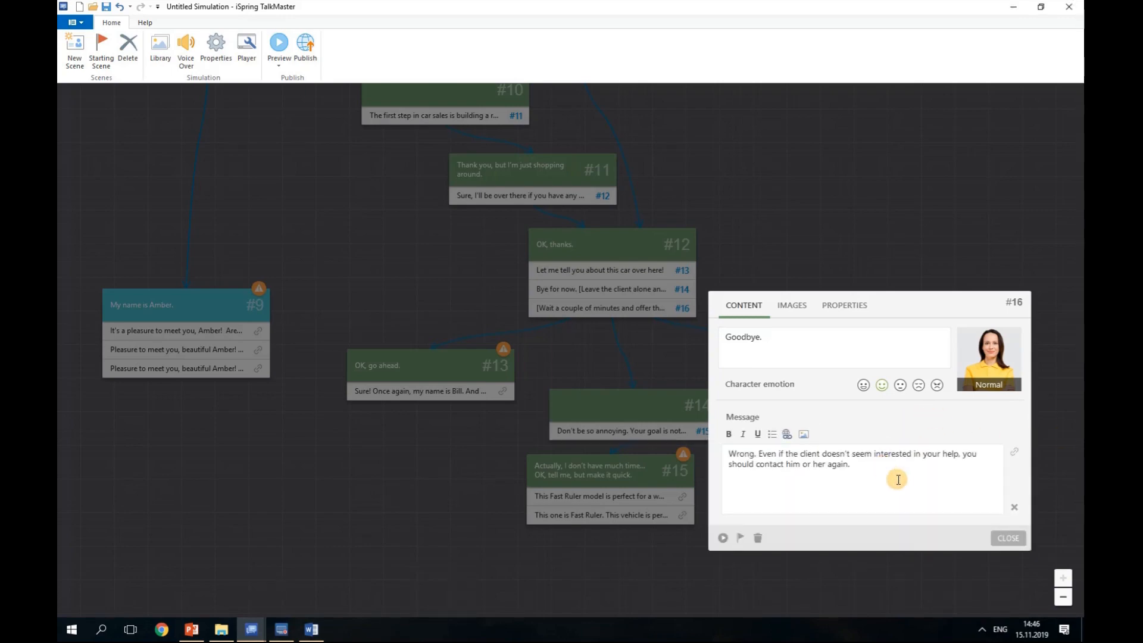
# - Set scene #16's character emotion to Puzzled and its scene color to red
pyautogui.click(897, 385)
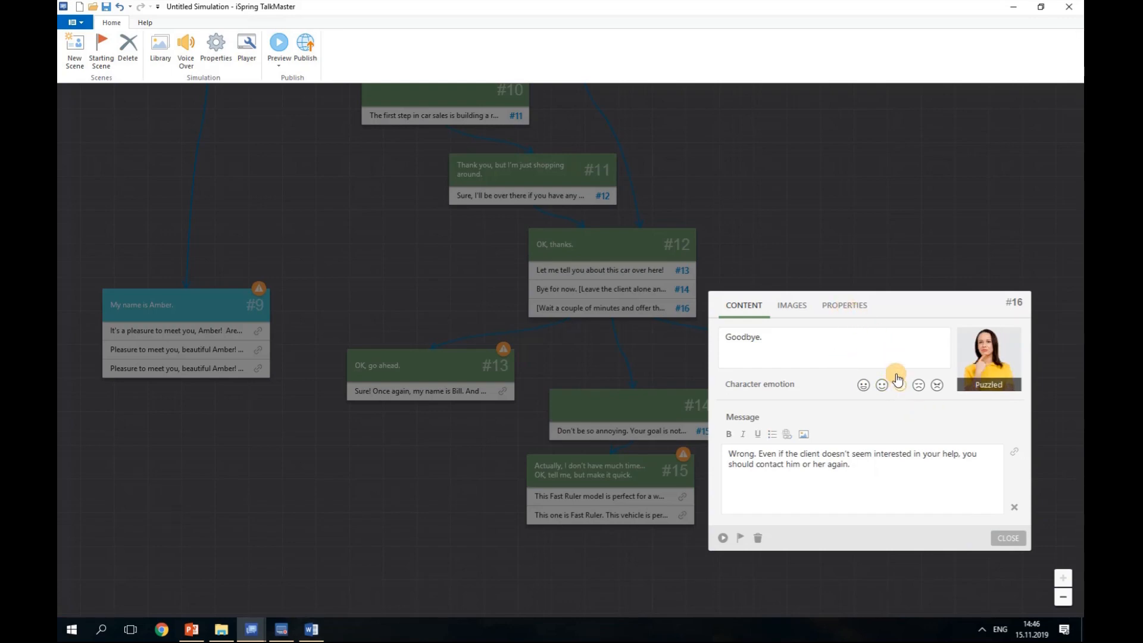
pyautogui.click(844, 305)
pyautogui.click(818, 347)
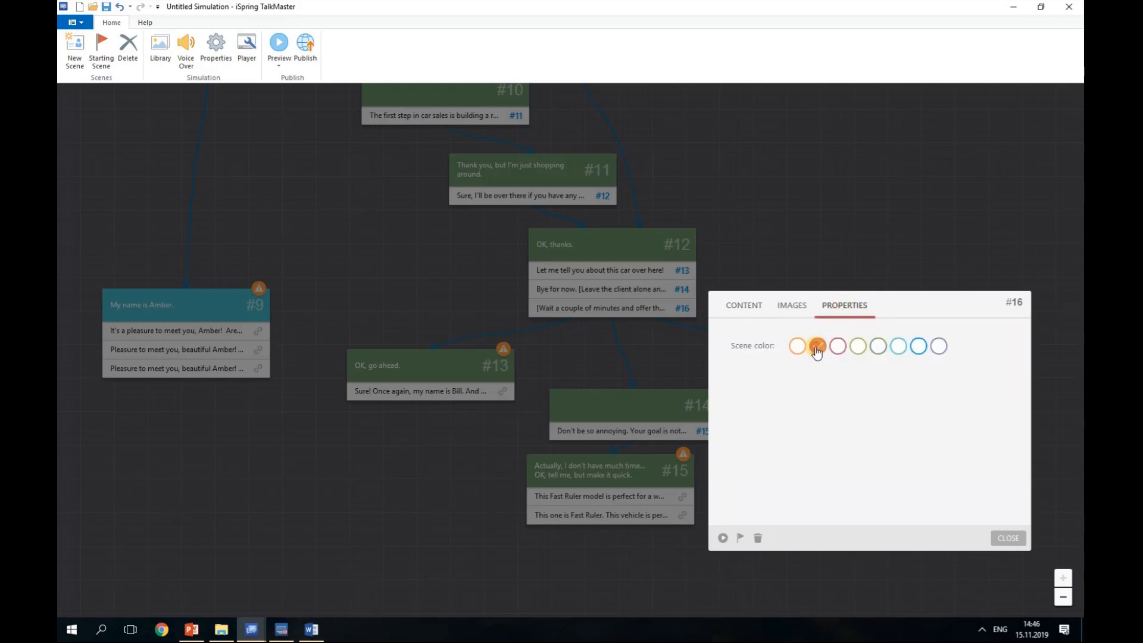
pyautogui.click(999, 538)
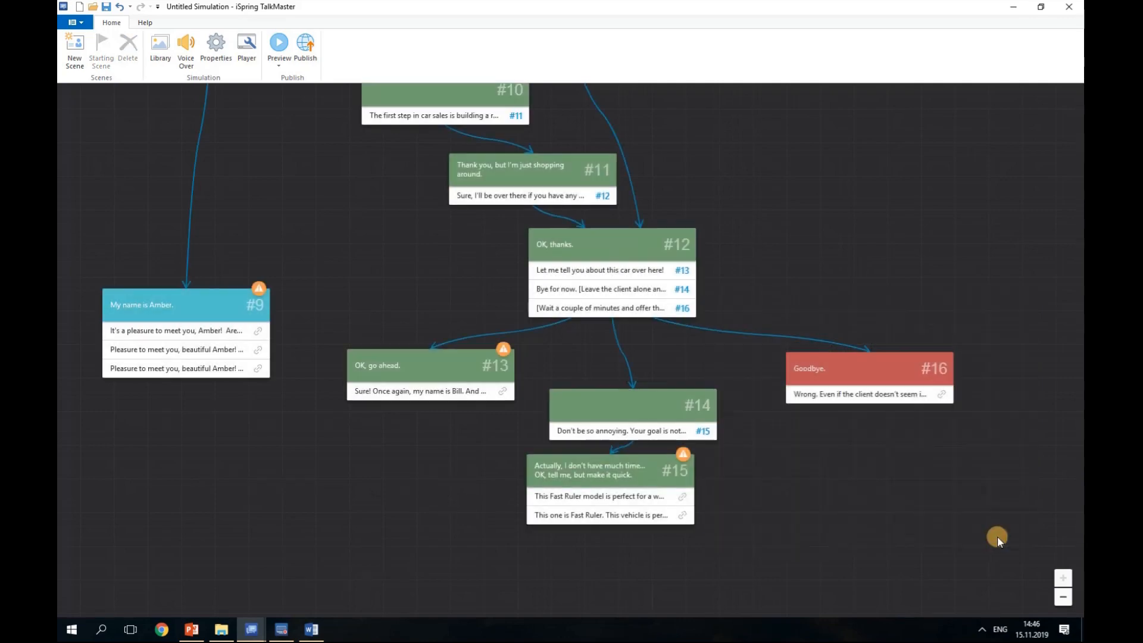
# - Move scenes #15 and #9 lower on the canvas and link scene #13's reply to the existing scene #9
pyautogui.moveTo(640, 474); pyautogui.dragTo(660, 492)
pyautogui.moveTo(225, 313); pyautogui.dragTo(296, 551)
pyautogui.moveTo(533, 324); pyautogui.dragTo(276, 504)
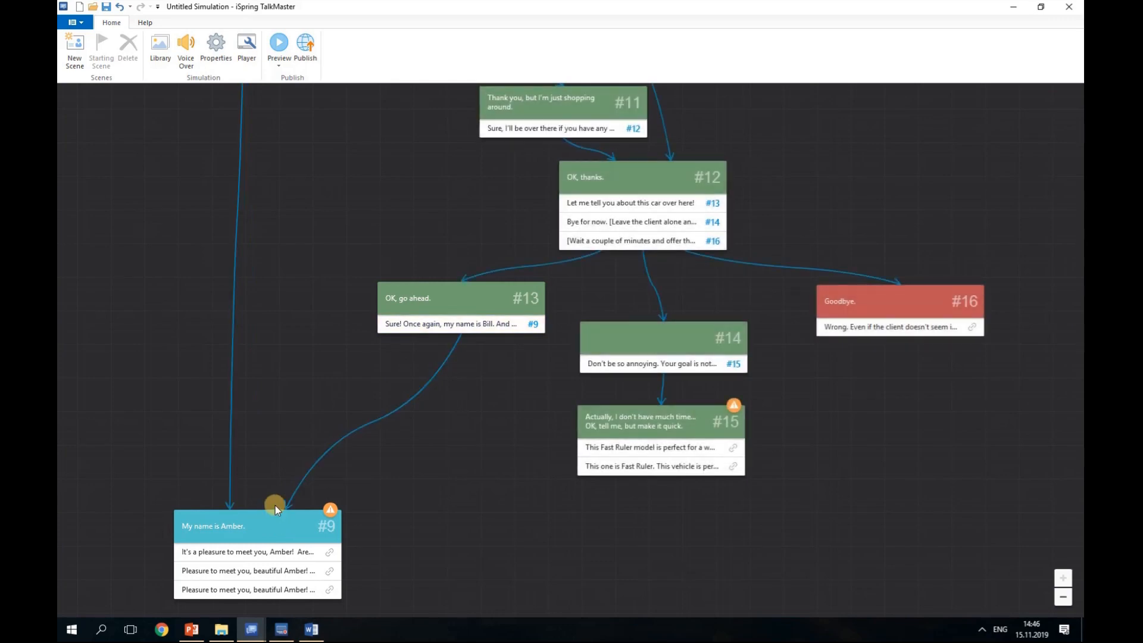
pyautogui.scroll(-5, 384, 459)
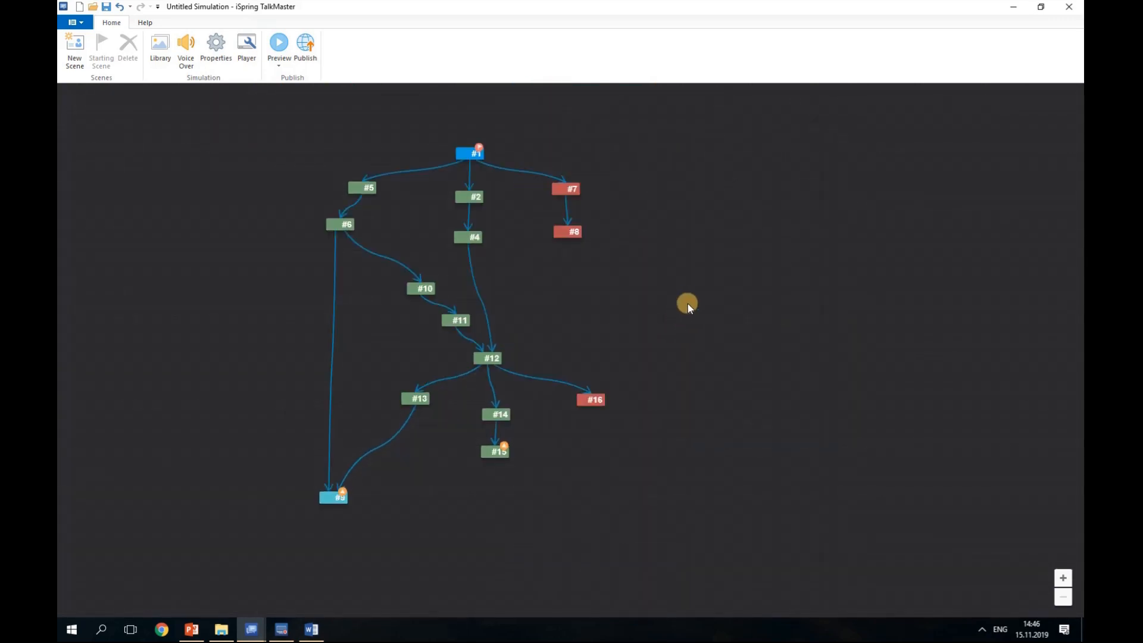
pyautogui.moveTo(623, 288); pyautogui.dragTo(658, 325)
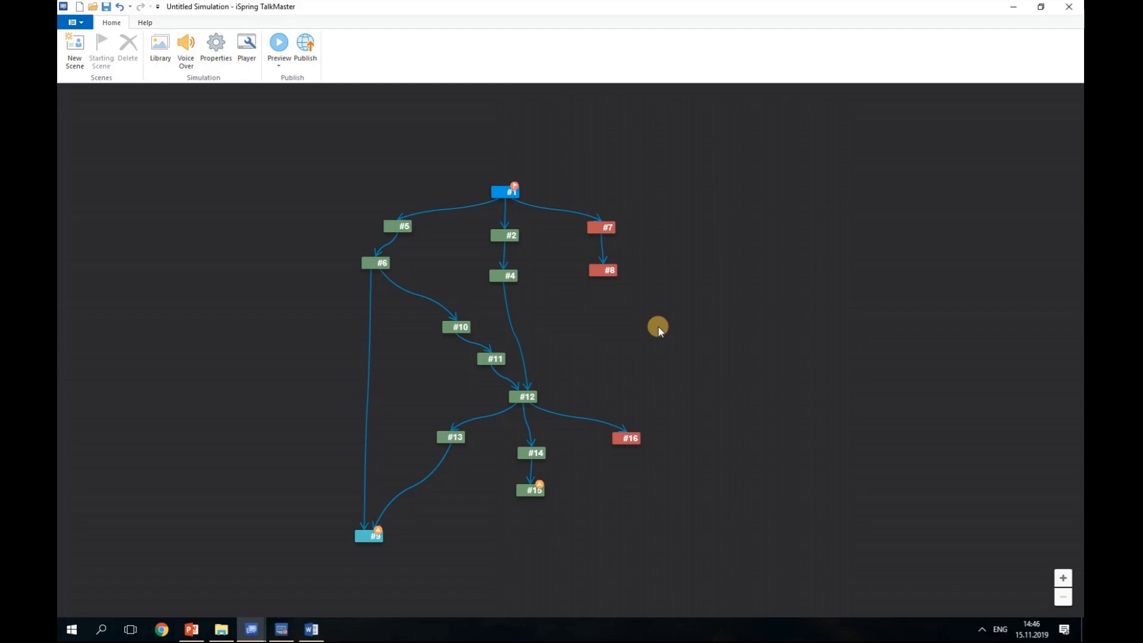
# - Record a microphone voice-over for scene #1's first reply, "[go for it now]", with the phrase text shown in the recorder
pyautogui.click(188, 54)
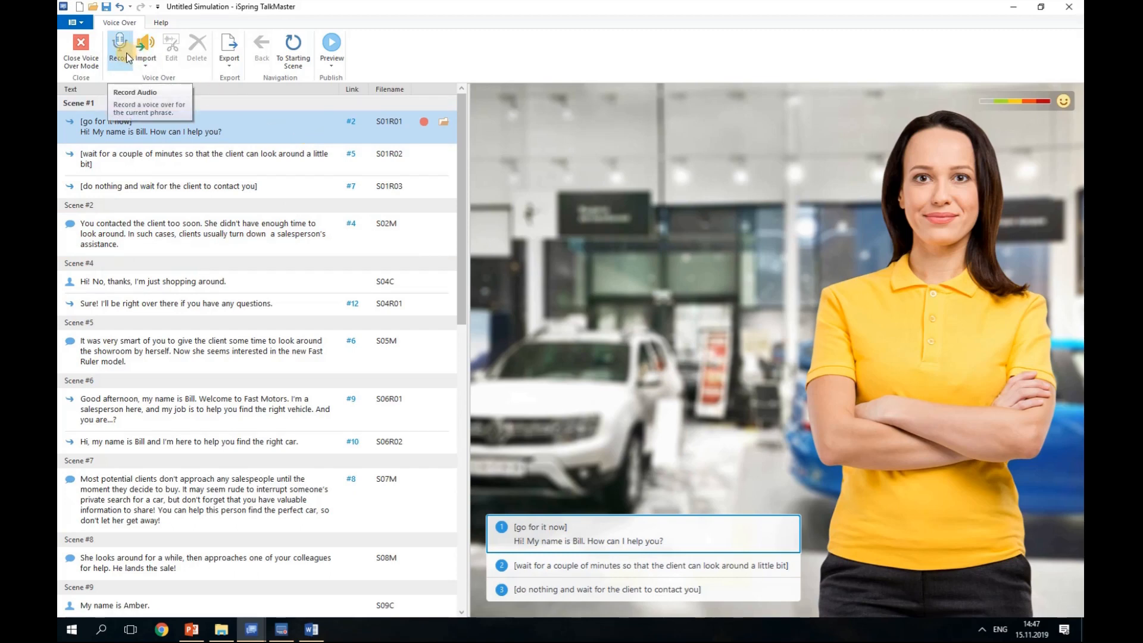
pyautogui.click(424, 123)
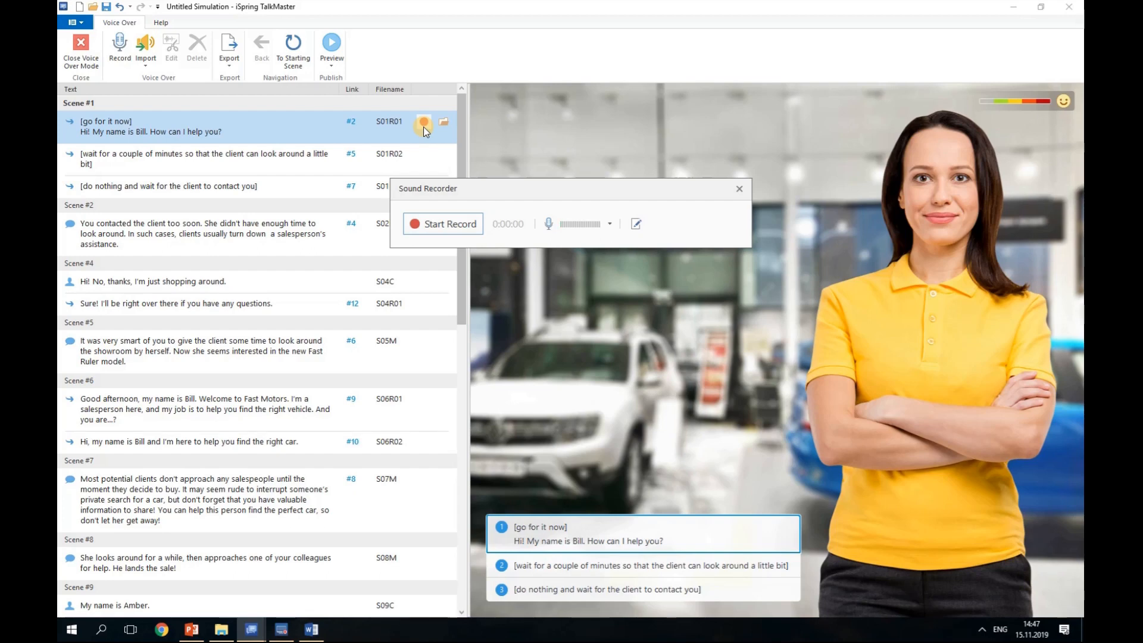
pyautogui.click(636, 225)
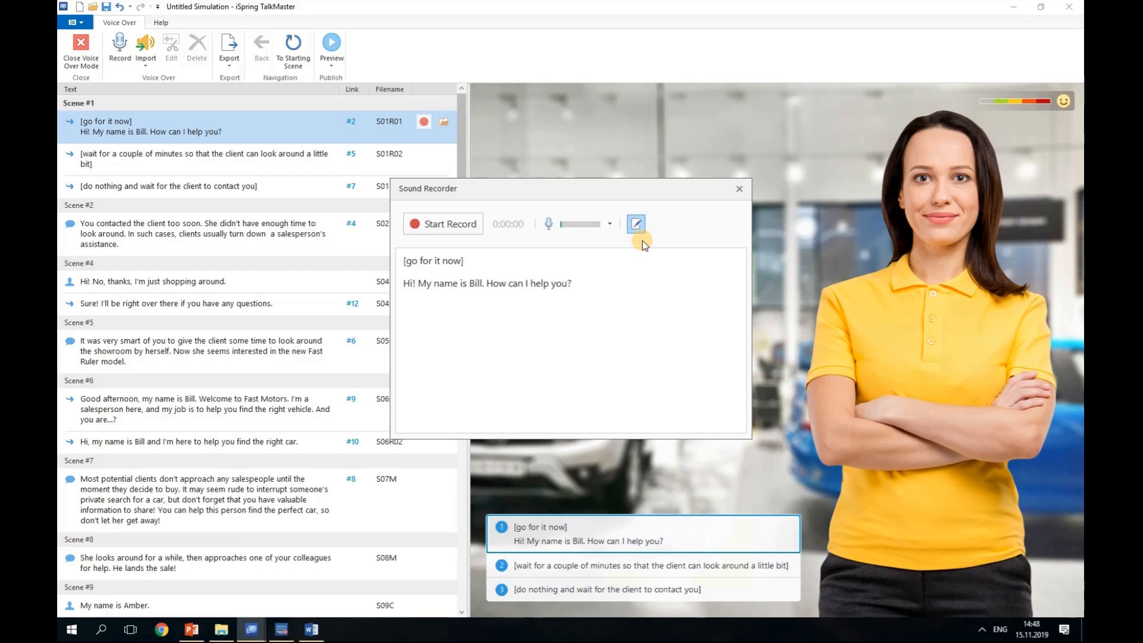
pyautogui.click(456, 226)
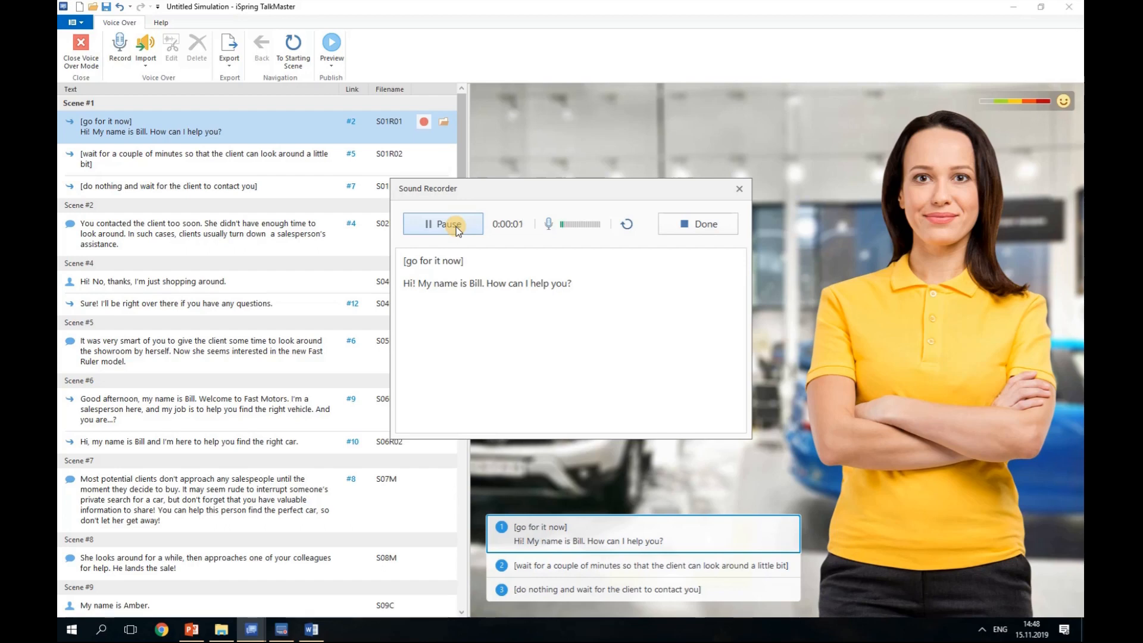
pyautogui.click(694, 226)
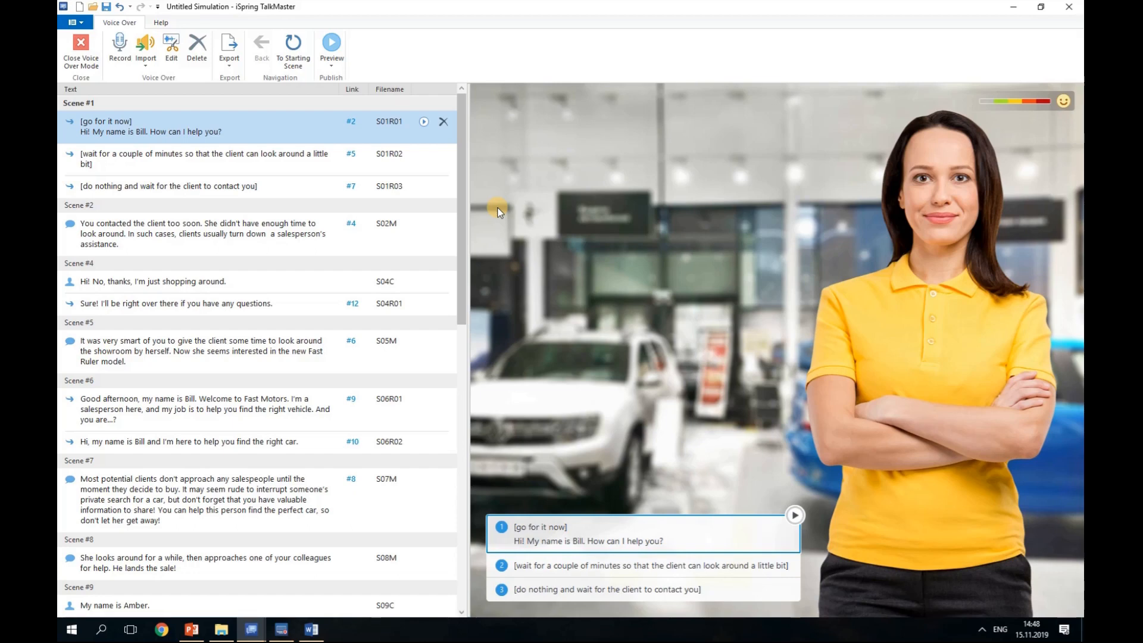
# - Export the simulation's script to the Desktop as the Word document "Car sale.doc"
pyautogui.click(229, 63)
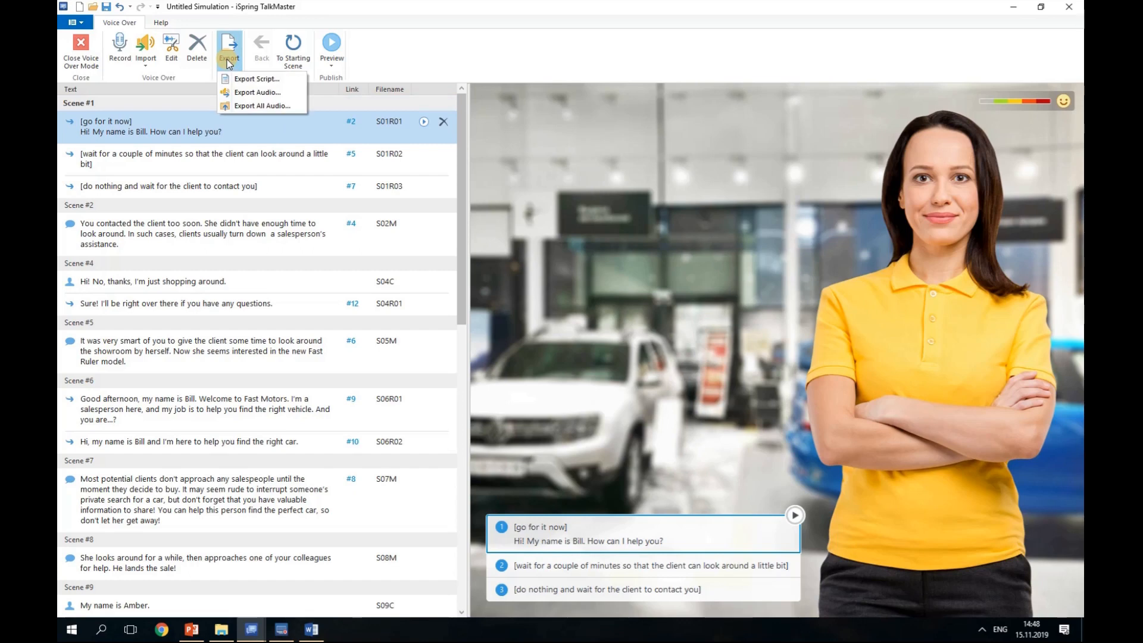
pyautogui.click(247, 82)
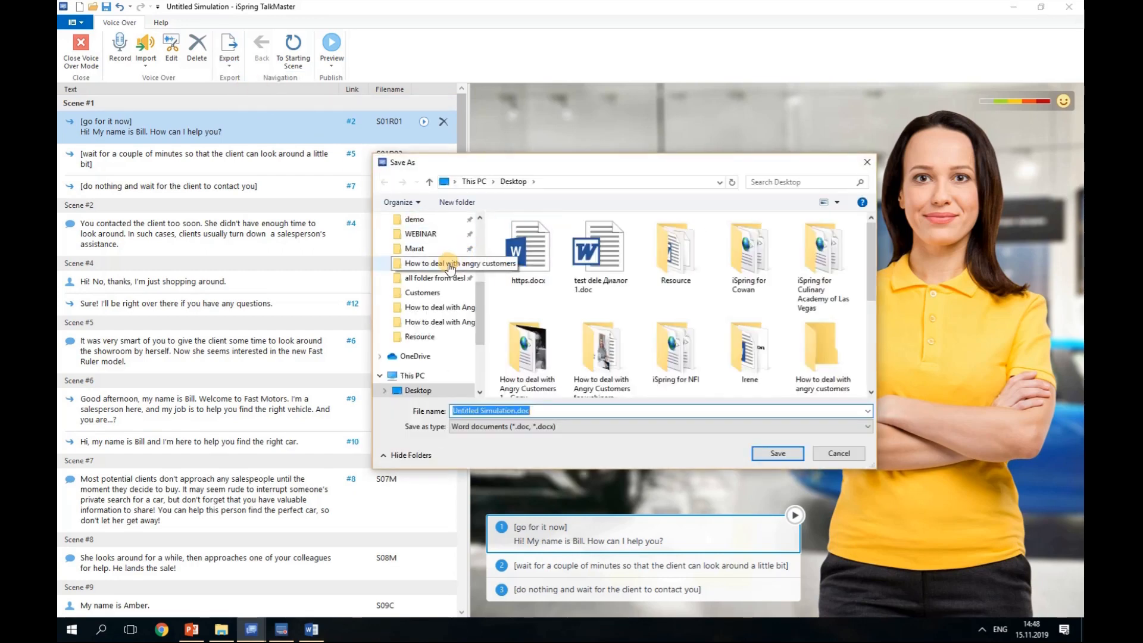
pyautogui.scroll(4, 447, 265)
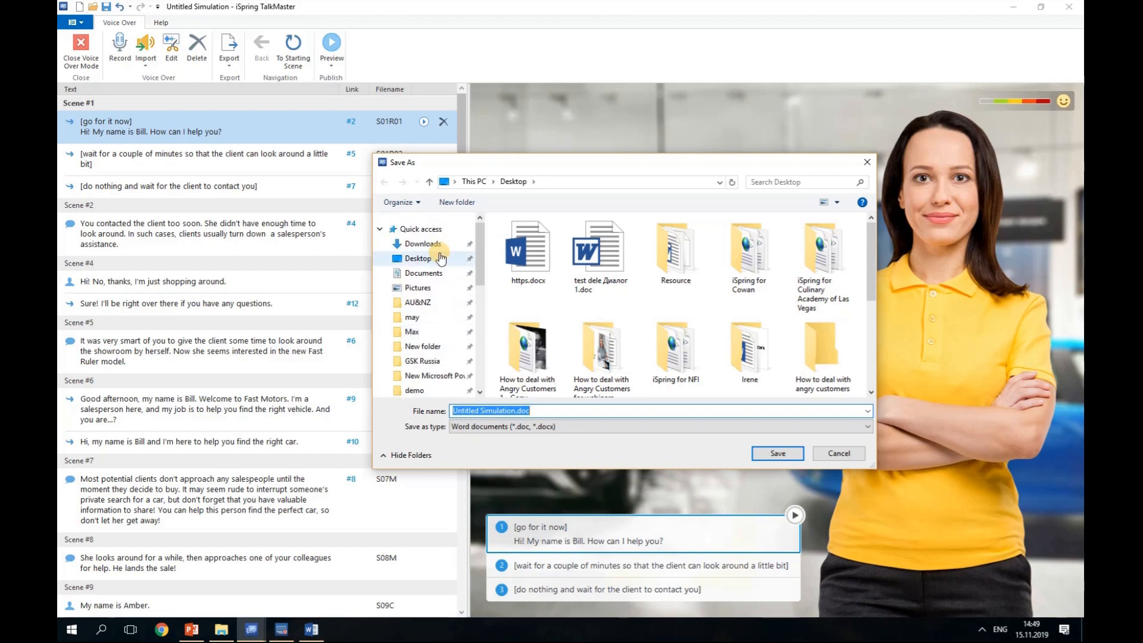
pyautogui.click(442, 258)
pyautogui.click(499, 411)
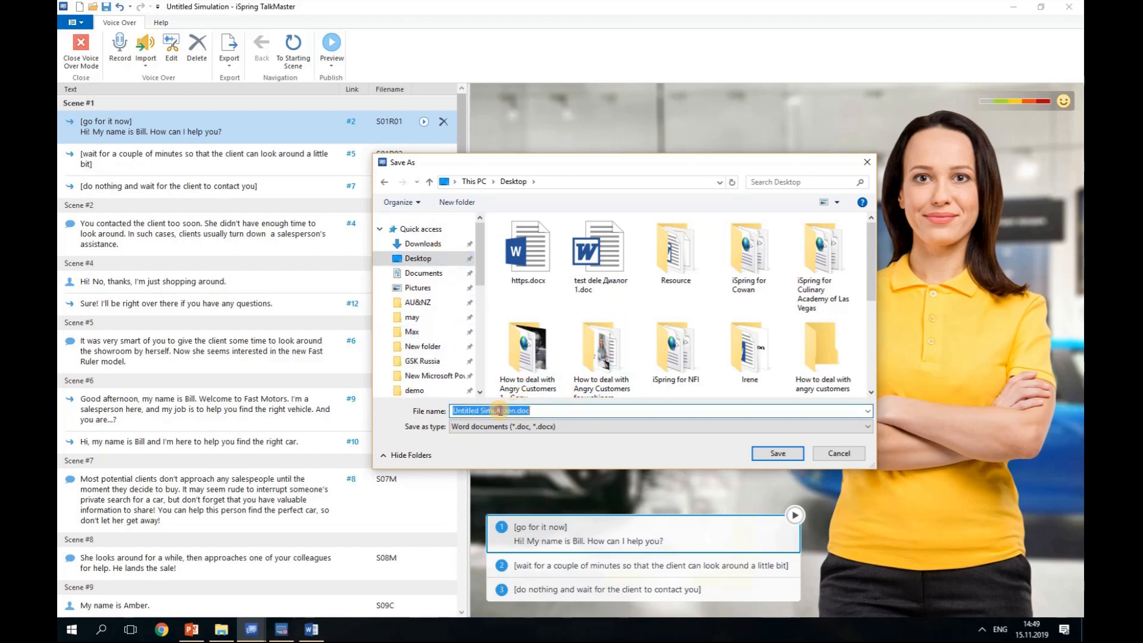
pyautogui.click(465, 410)
pyautogui.moveTo(513, 410); pyautogui.dragTo(444, 411)
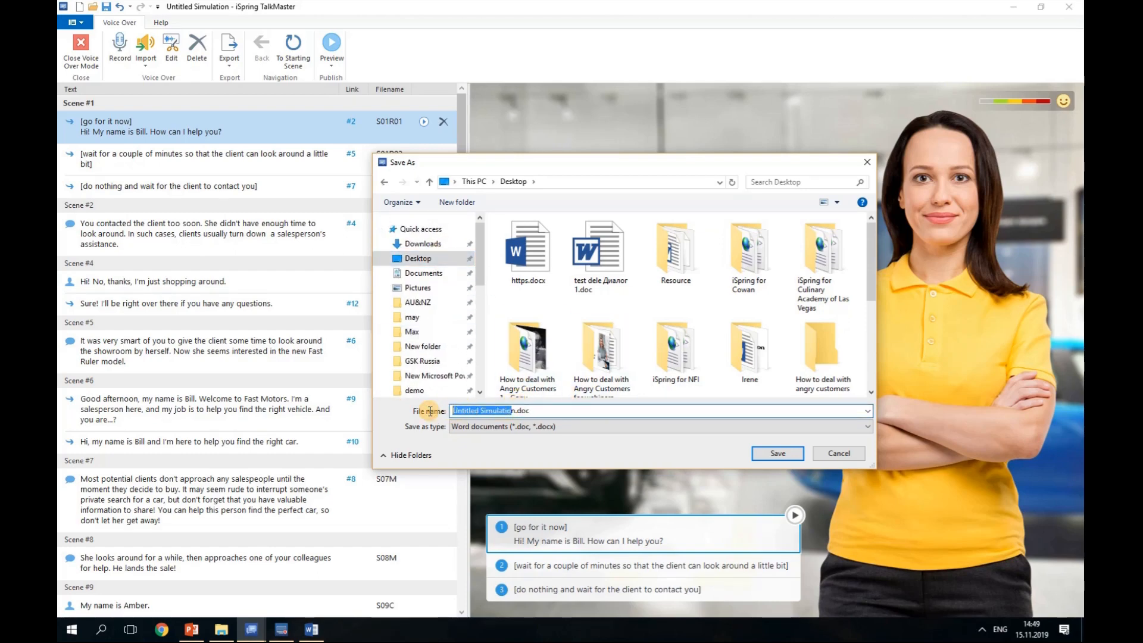
pyautogui.write('Car sale')
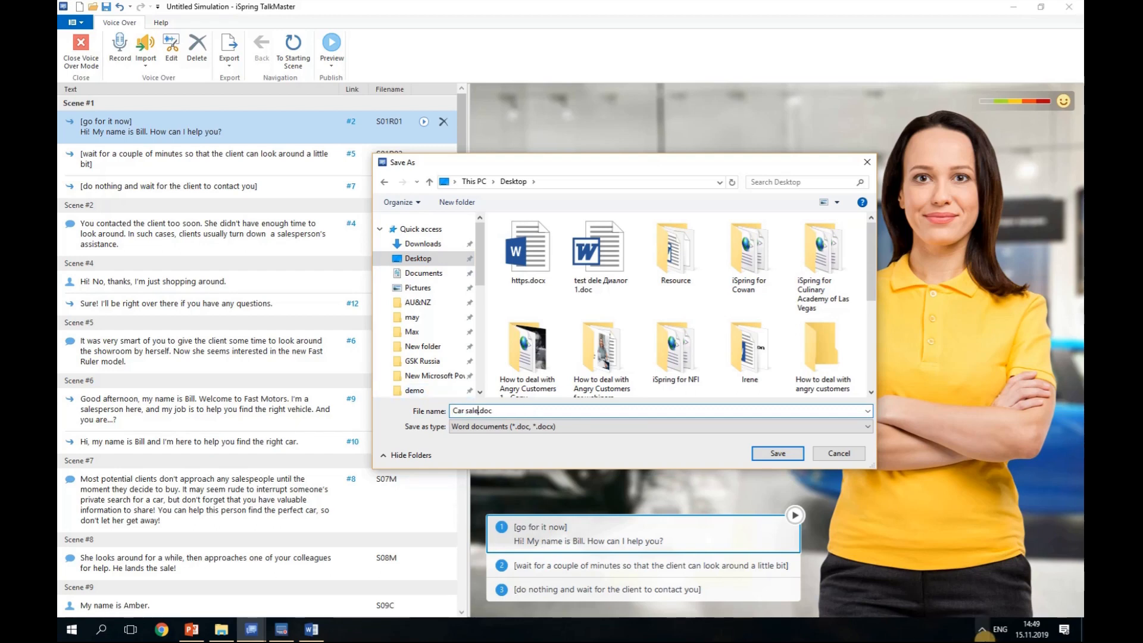
pyautogui.click(788, 456)
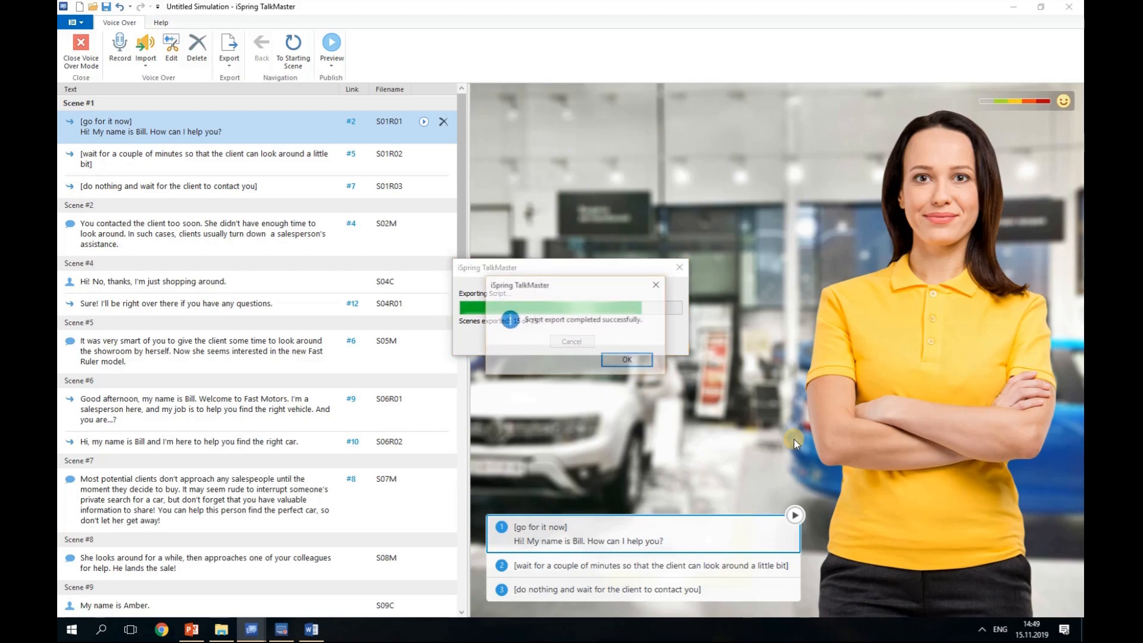
pyautogui.click(637, 360)
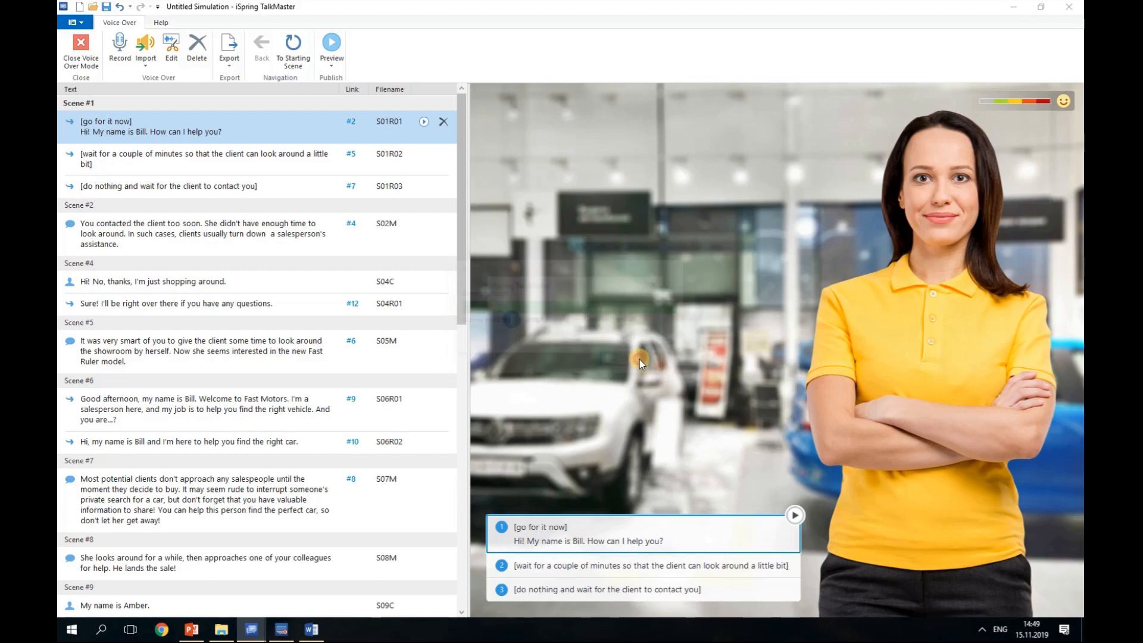
# - Open the exported Car sale.doc in Word and examine its scene texts, links, audio filenames and emotions
pyautogui.doubleClick(458, 450)
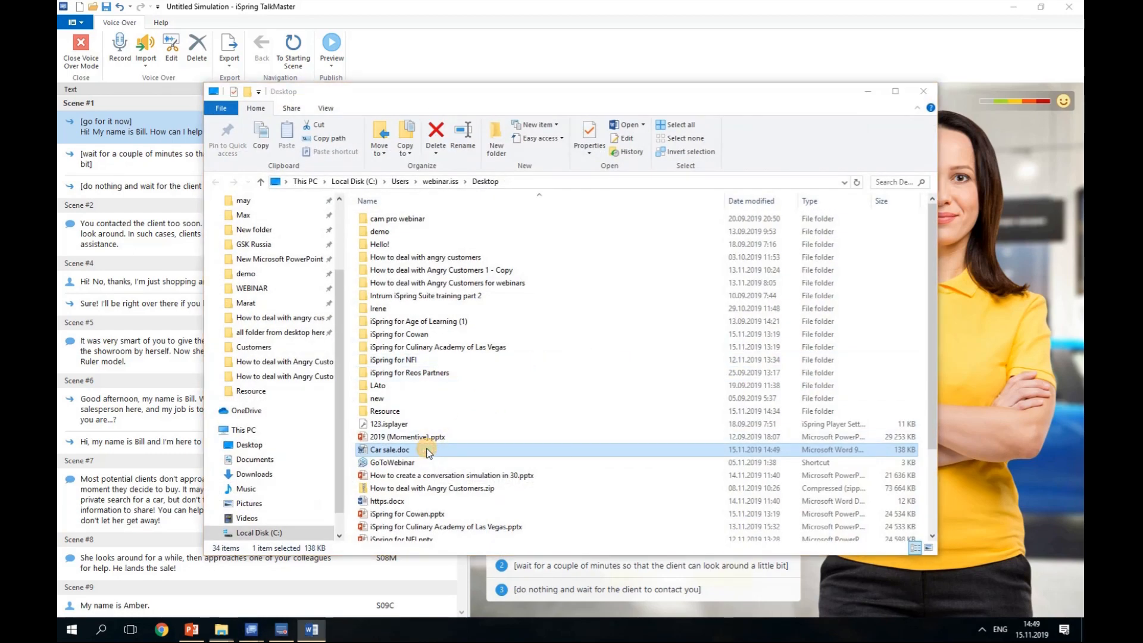
pyautogui.click(676, 21)
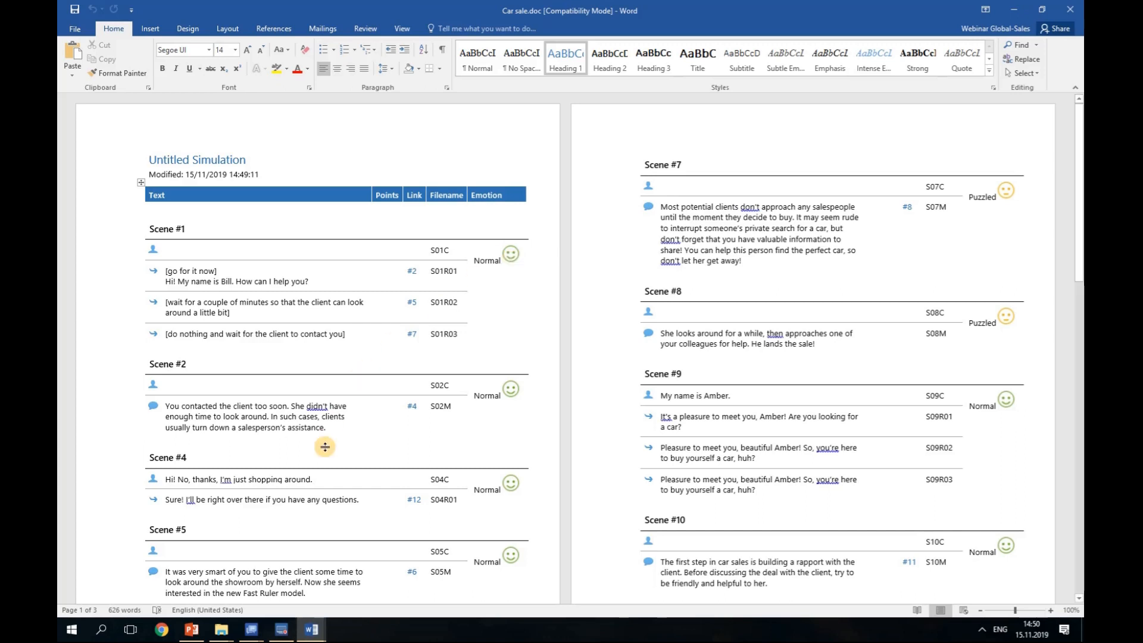
# - Open the Car Dialogue Audio Narration folder inside the Resource folder and check the audio filenames against the exported script
pyautogui.click(221, 629)
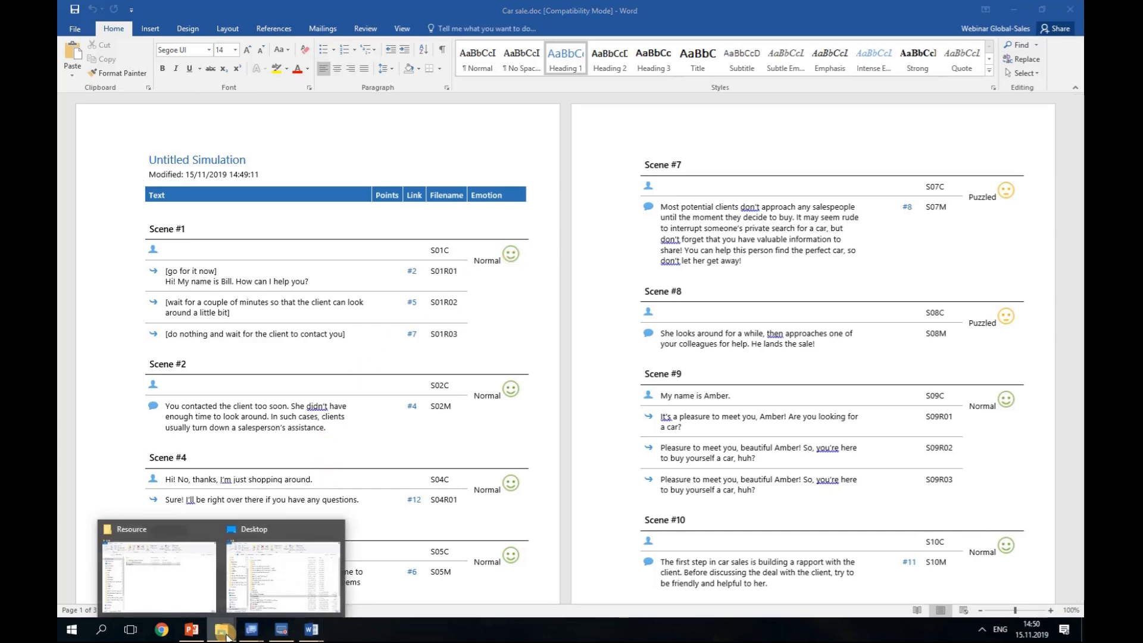
pyautogui.click(194, 598)
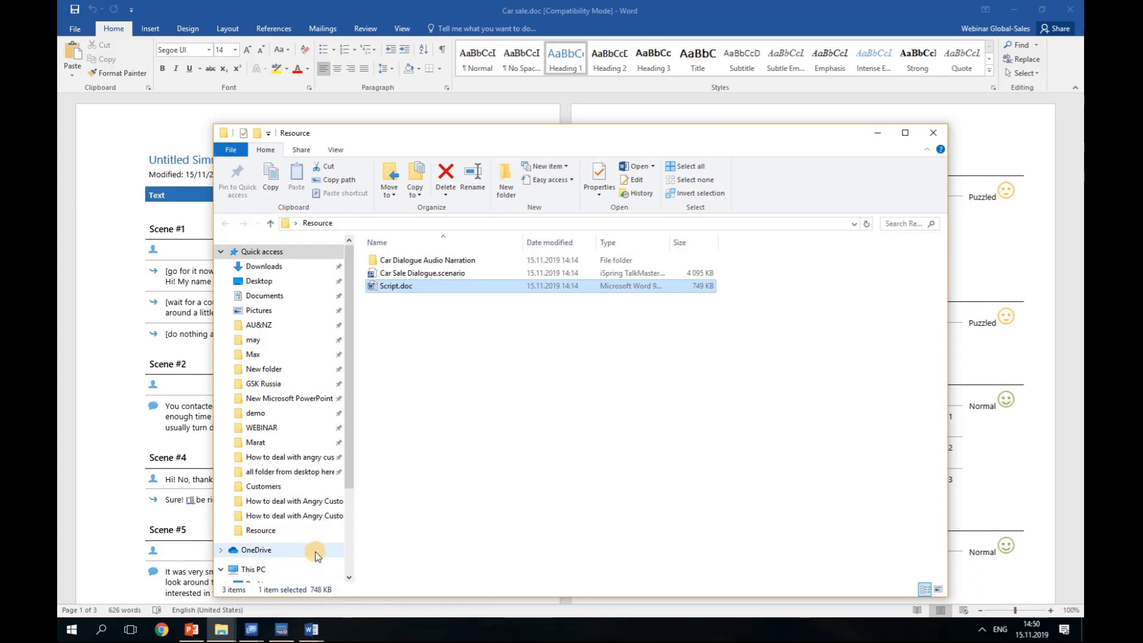
pyautogui.click(417, 261)
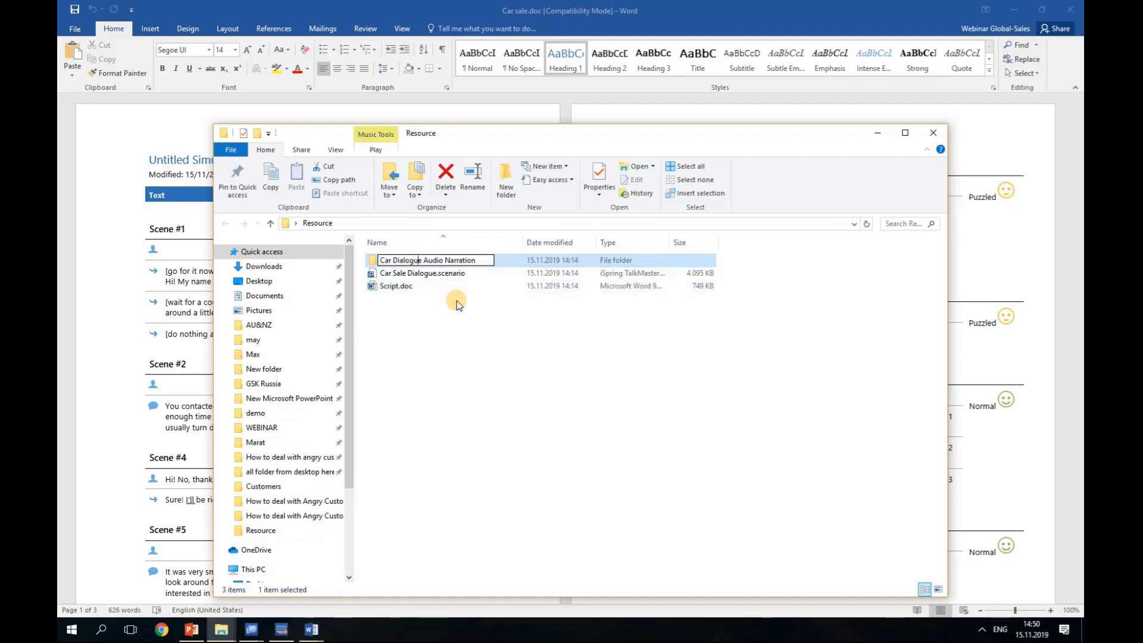
pyautogui.doubleClick(449, 260)
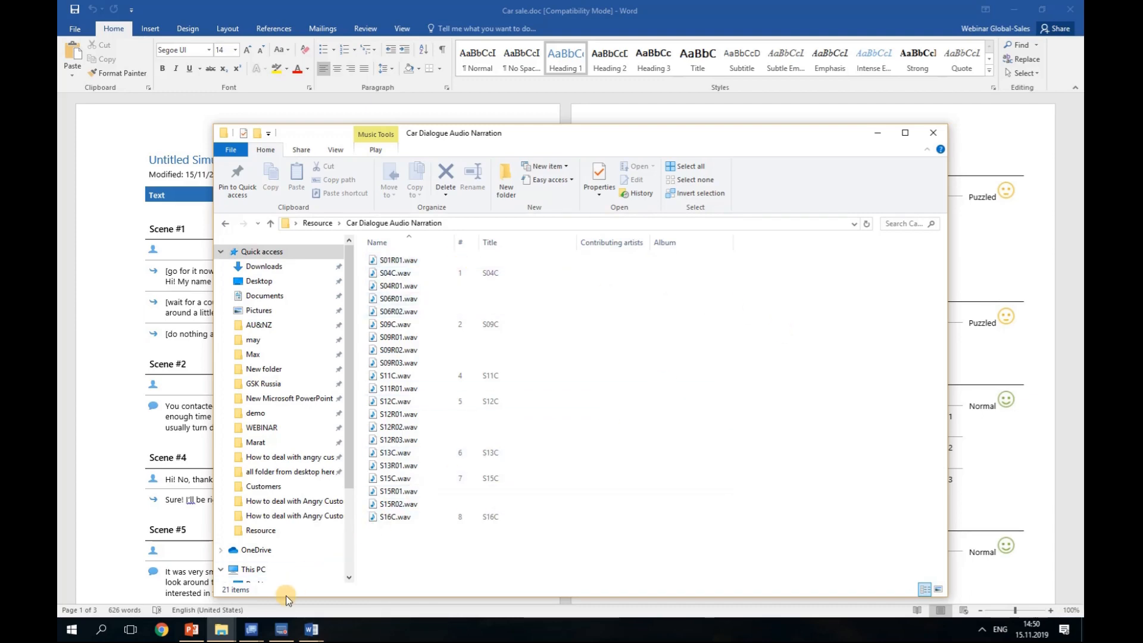
# - Switch back to iSpring TalkMaster and bulk import all WAV files from the Car Dialogue Audio Narration folder as voice-overs
pyautogui.click(248, 630)
pyautogui.click(289, 597)
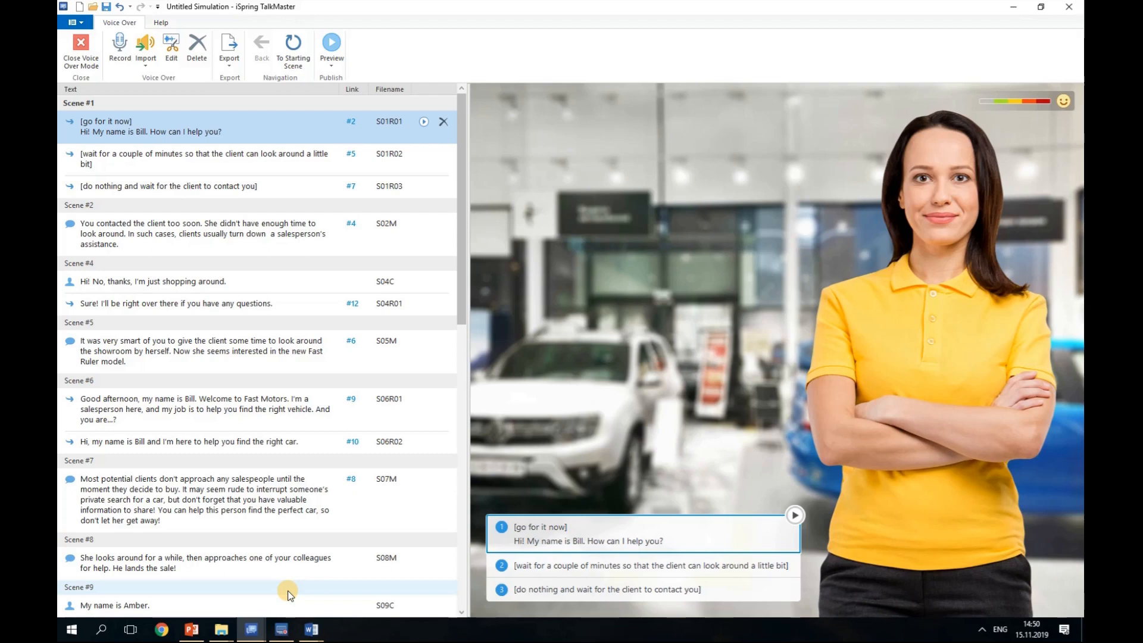
pyautogui.click(142, 65)
pyautogui.click(155, 93)
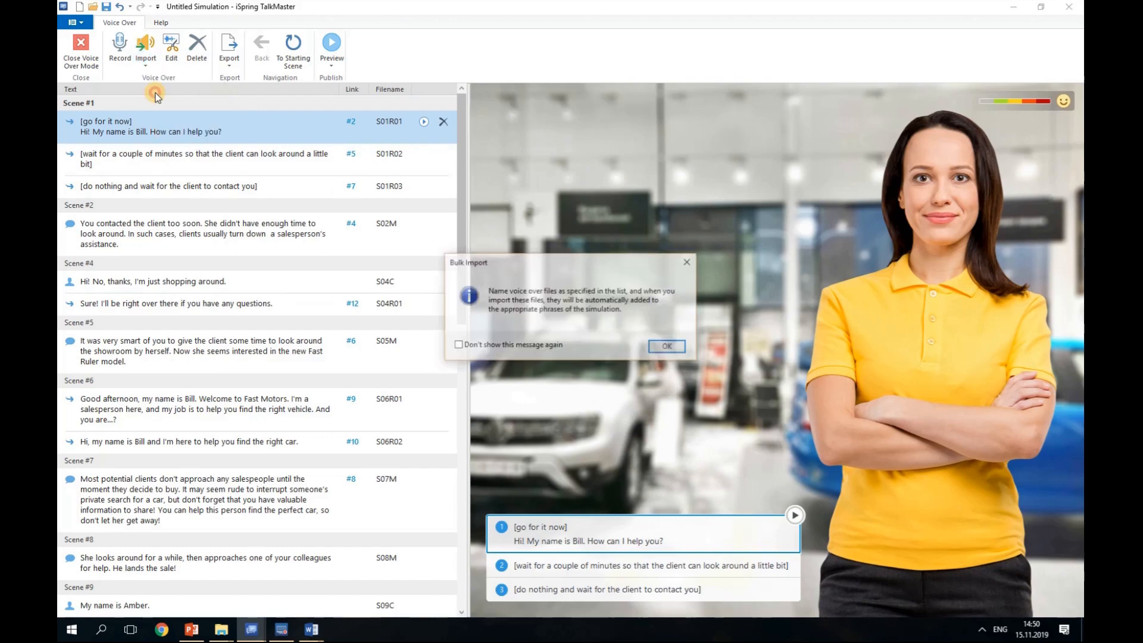
pyautogui.click(655, 347)
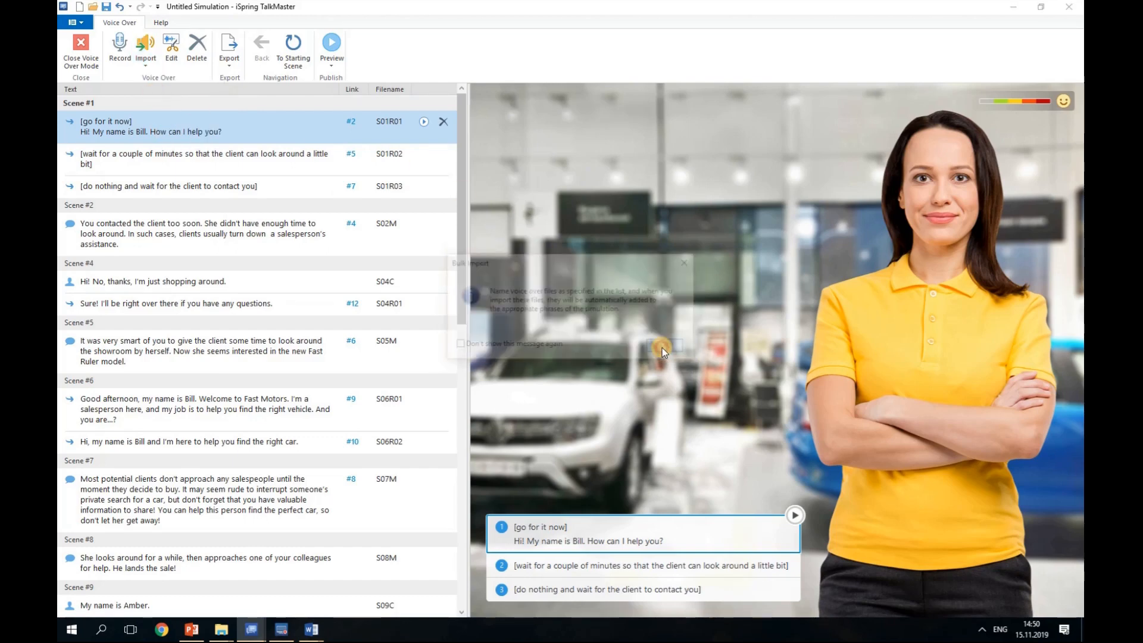
pyautogui.click(576, 305)
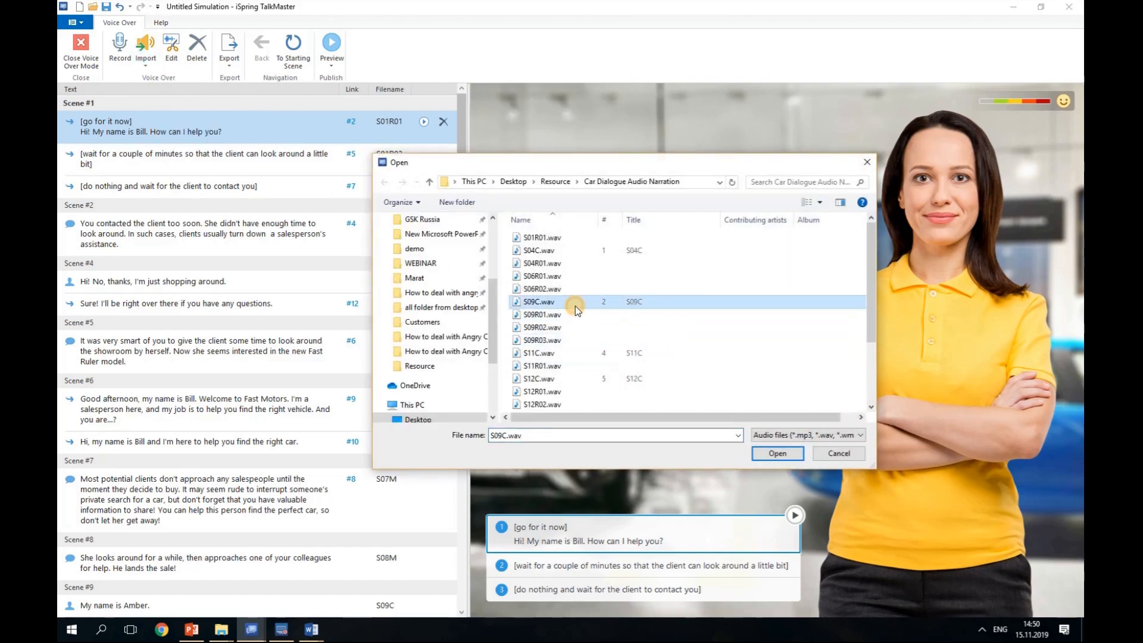
pyautogui.hotkey('ctrl', 'a')
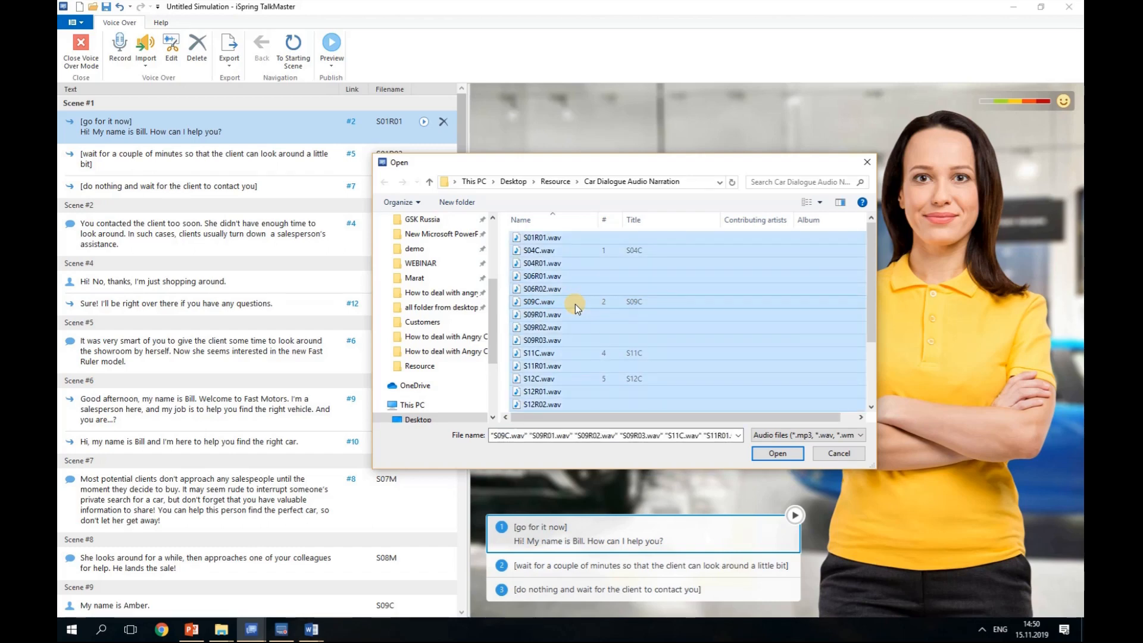
pyautogui.click(778, 453)
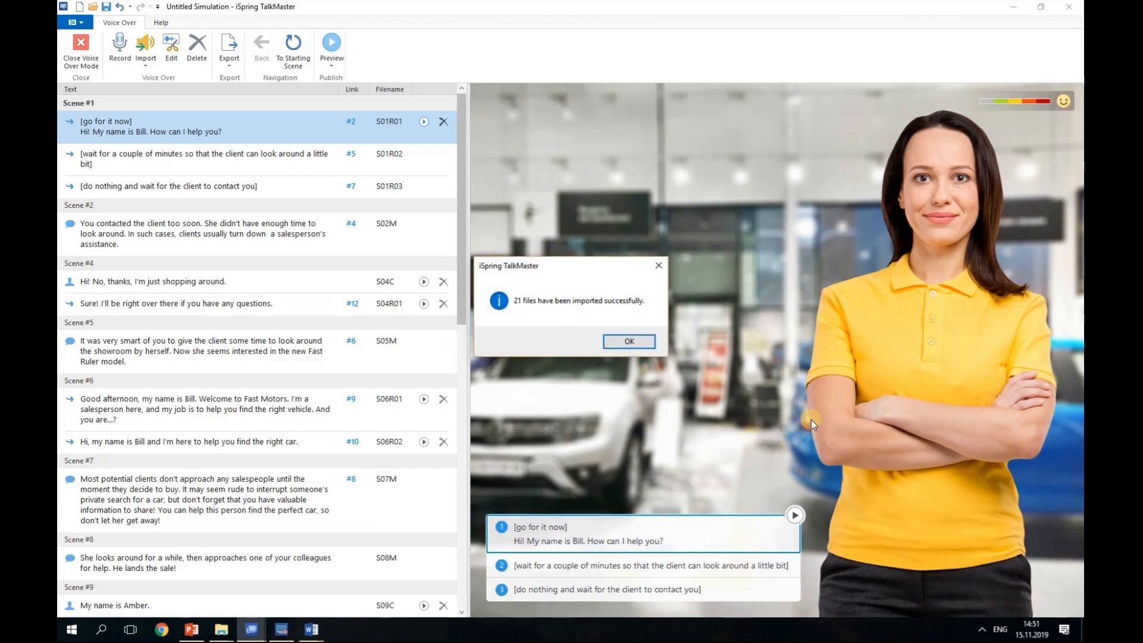
pyautogui.click(628, 341)
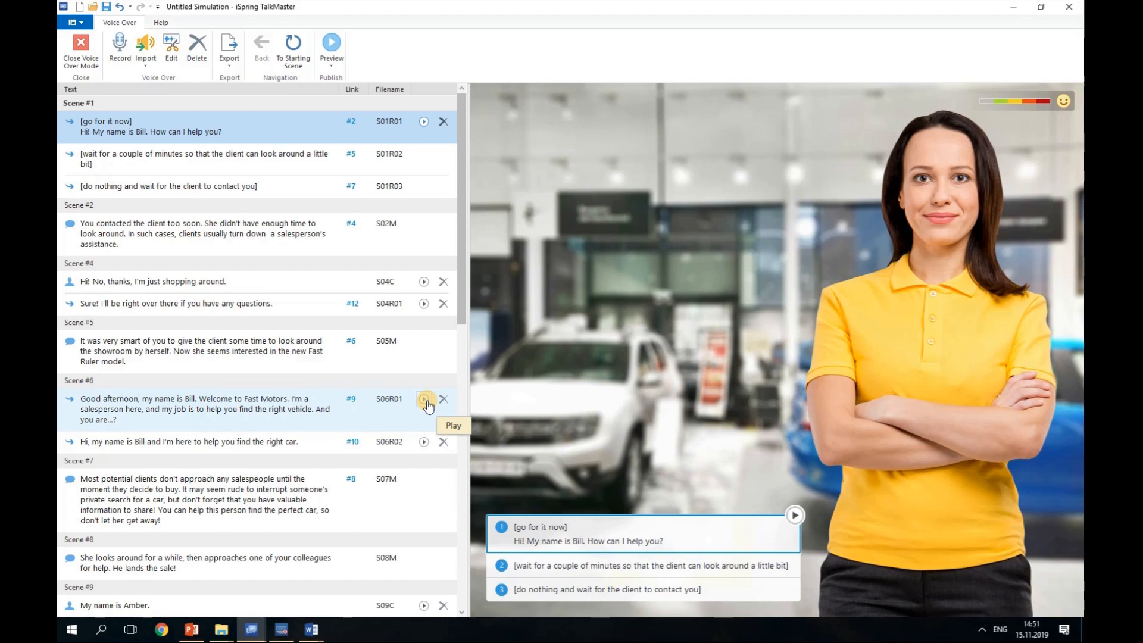
# - Look at the voice-over import options without choosing one, and close voice-over mode to return to the scene map
pyautogui.click(144, 60)
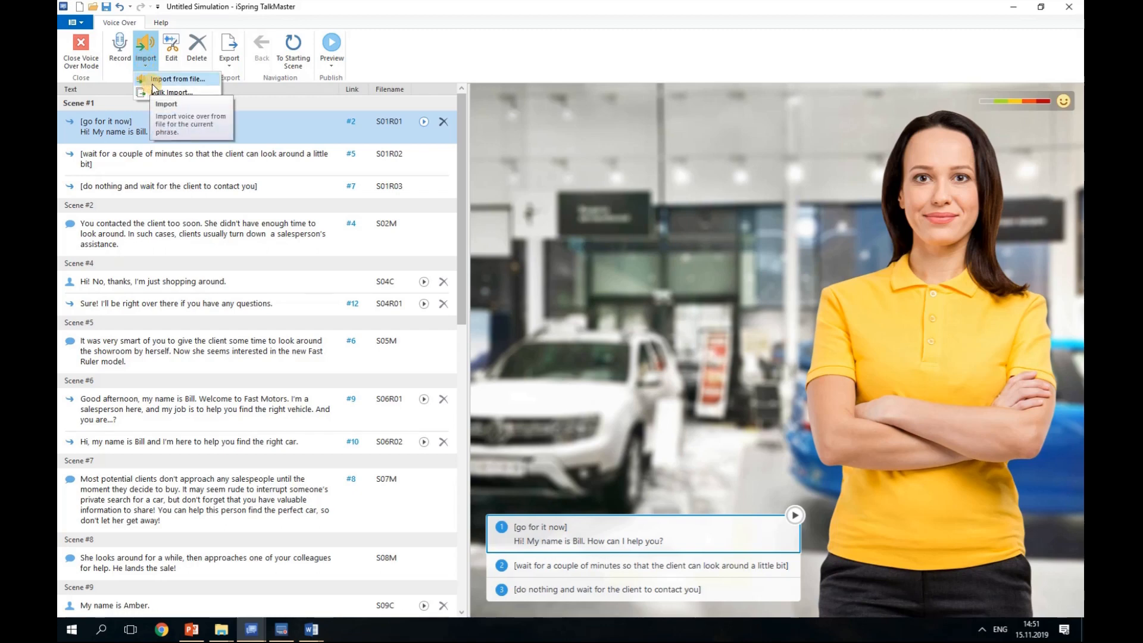
pyautogui.click(585, 70)
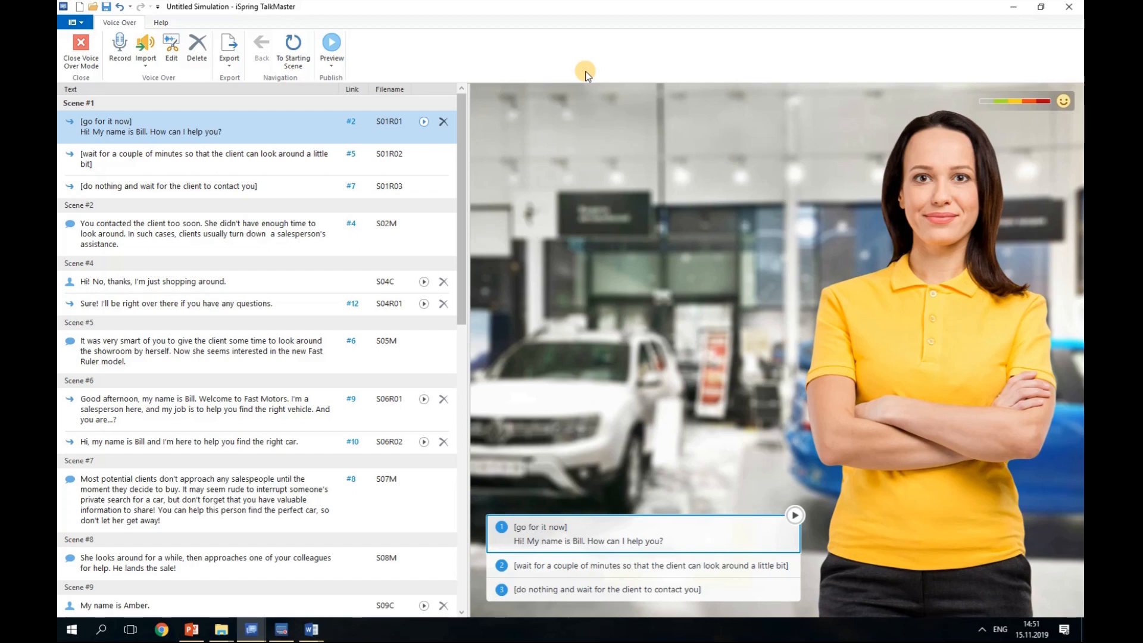
pyautogui.click(80, 51)
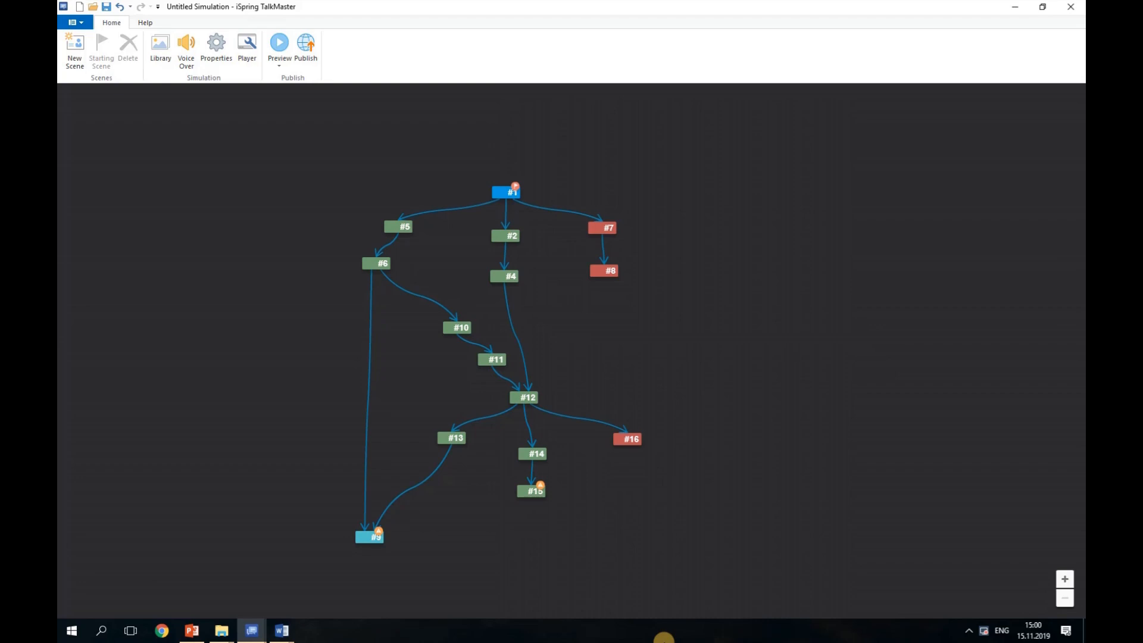
# - Examine the player's main, playback and navigation, color scheme and text label settings, and apply and close them
pyautogui.click(245, 46)
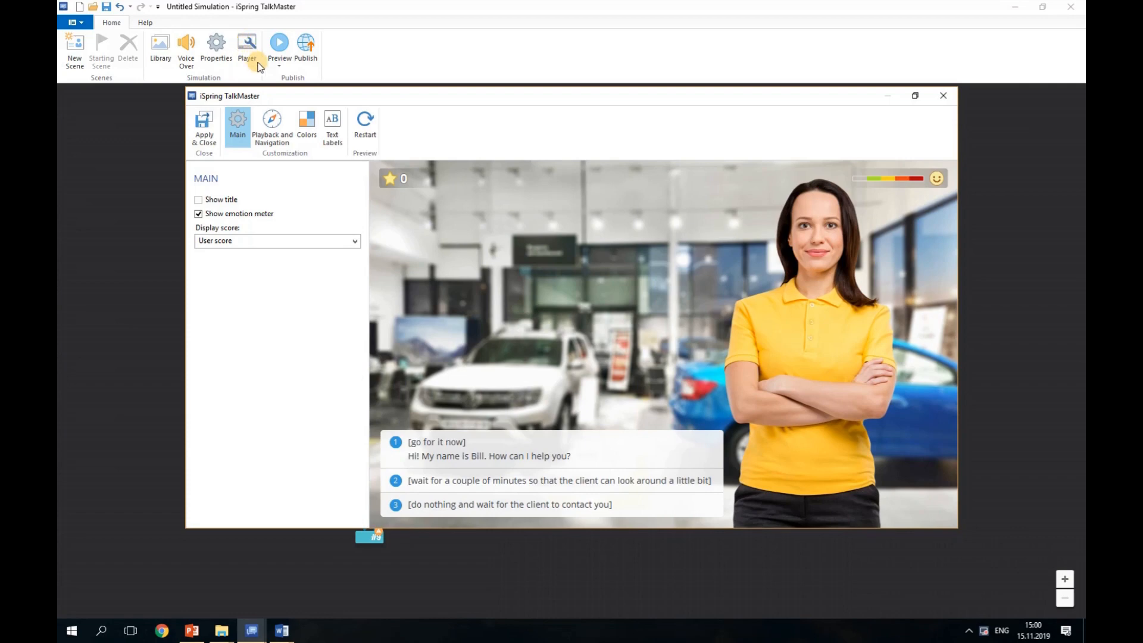
pyautogui.click(240, 140)
pyautogui.click(274, 138)
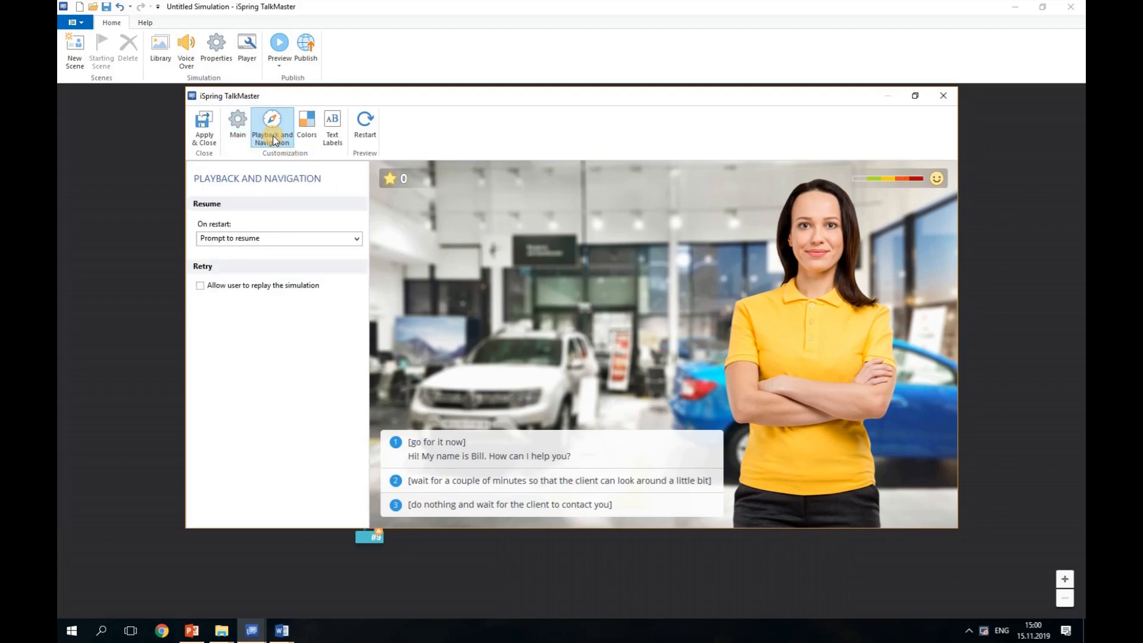
pyautogui.click(306, 131)
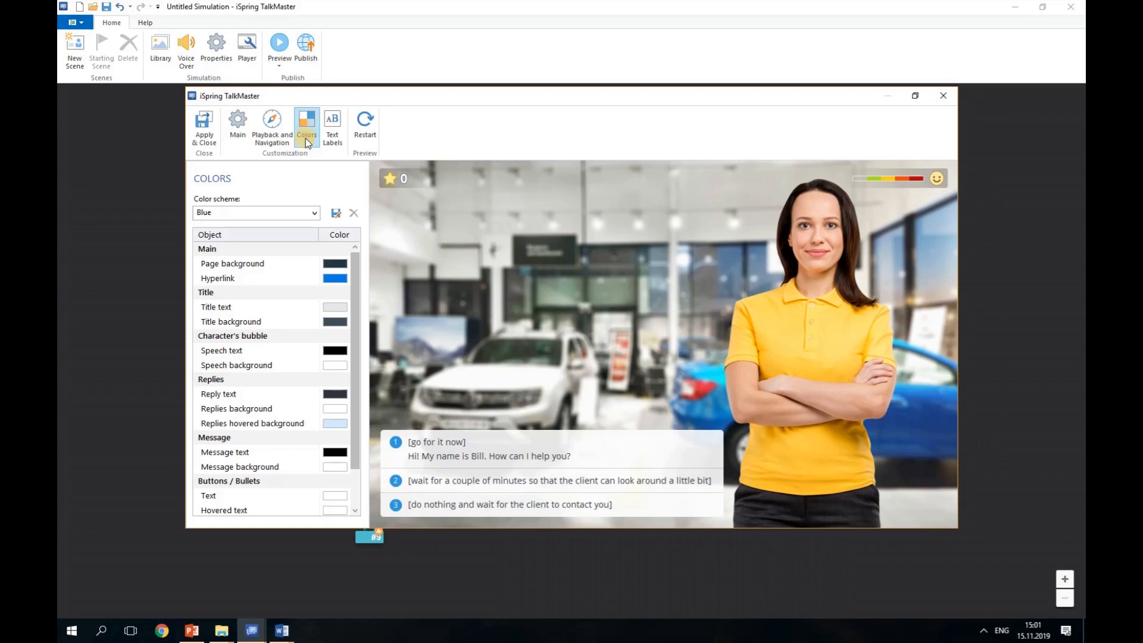
pyautogui.click(315, 213)
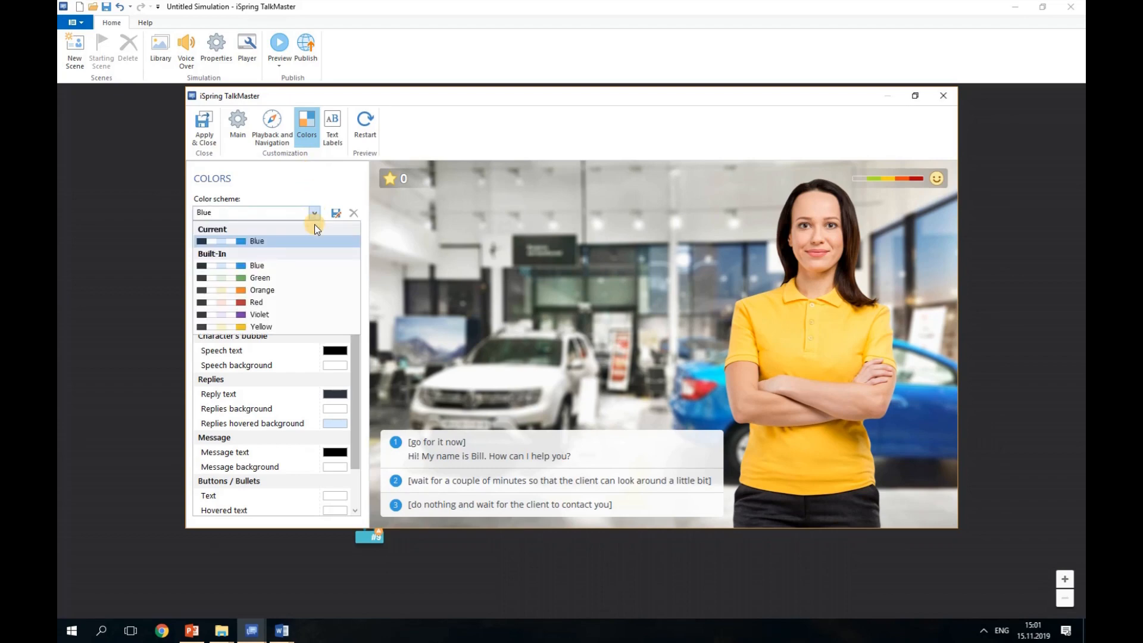
pyautogui.click(334, 188)
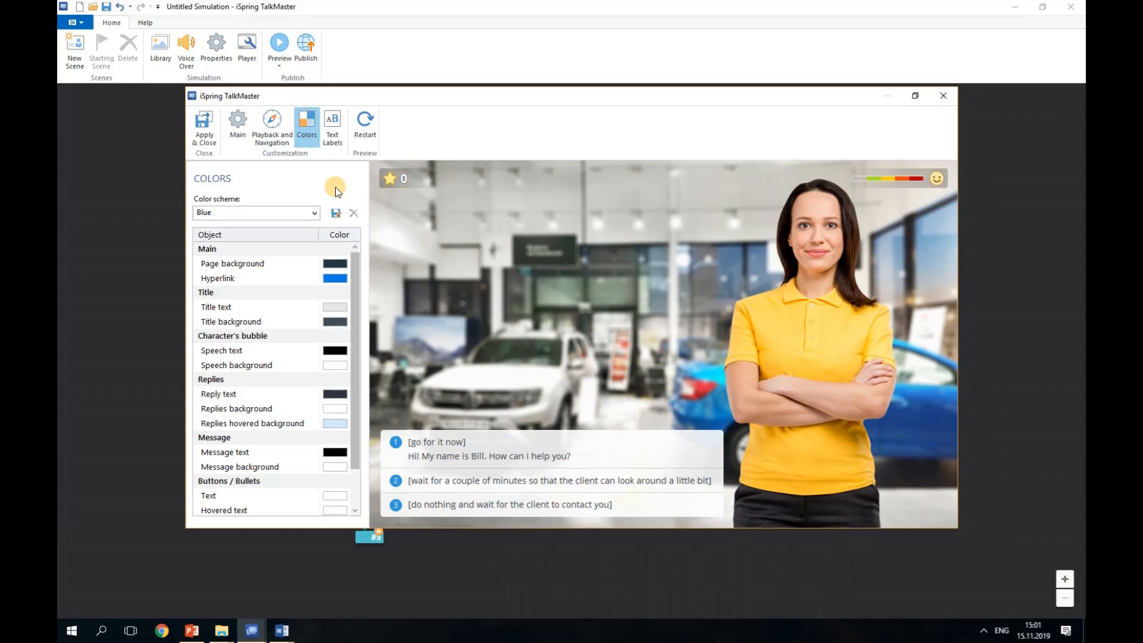
pyautogui.click(331, 125)
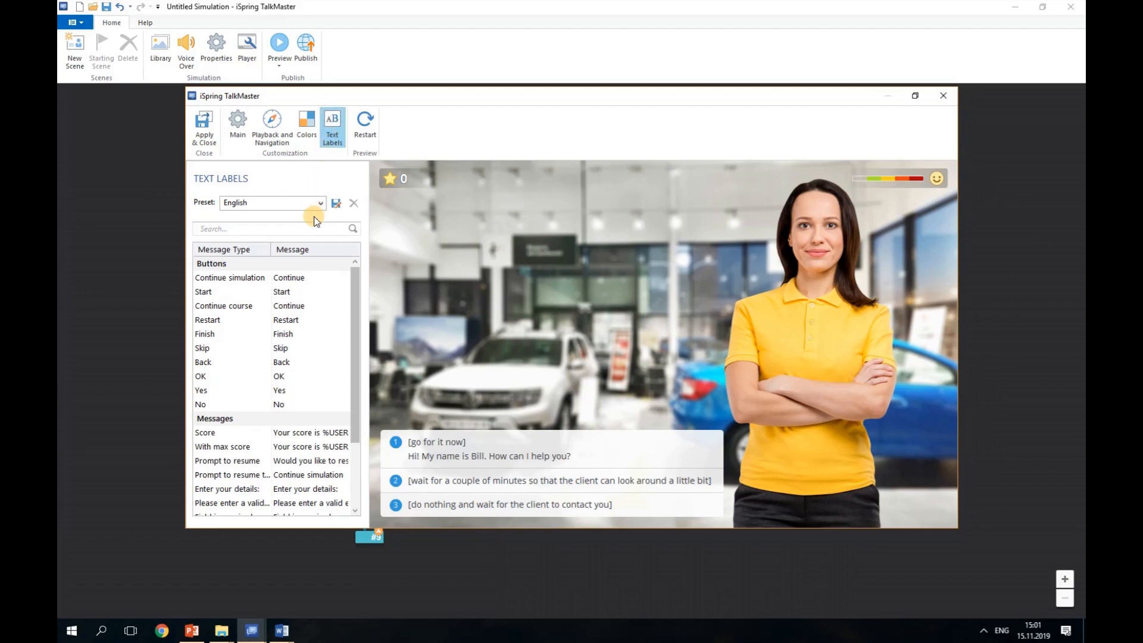
pyautogui.click(298, 292)
pyautogui.click(202, 144)
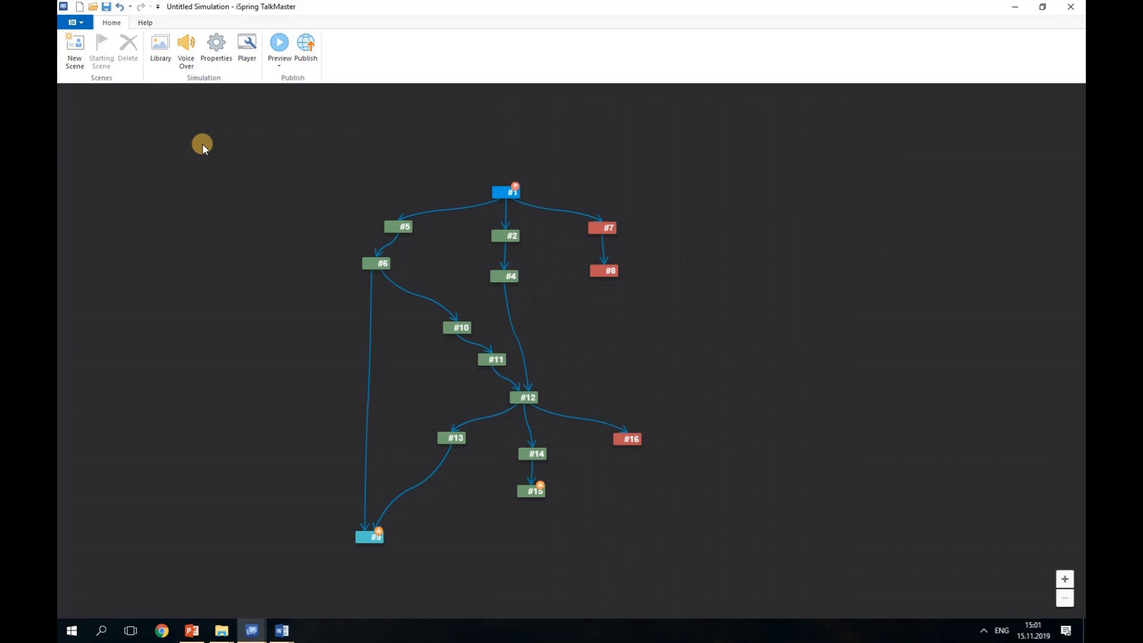
# - Start publishing the simulation and set its project name to "Car sale"
pyautogui.click(302, 54)
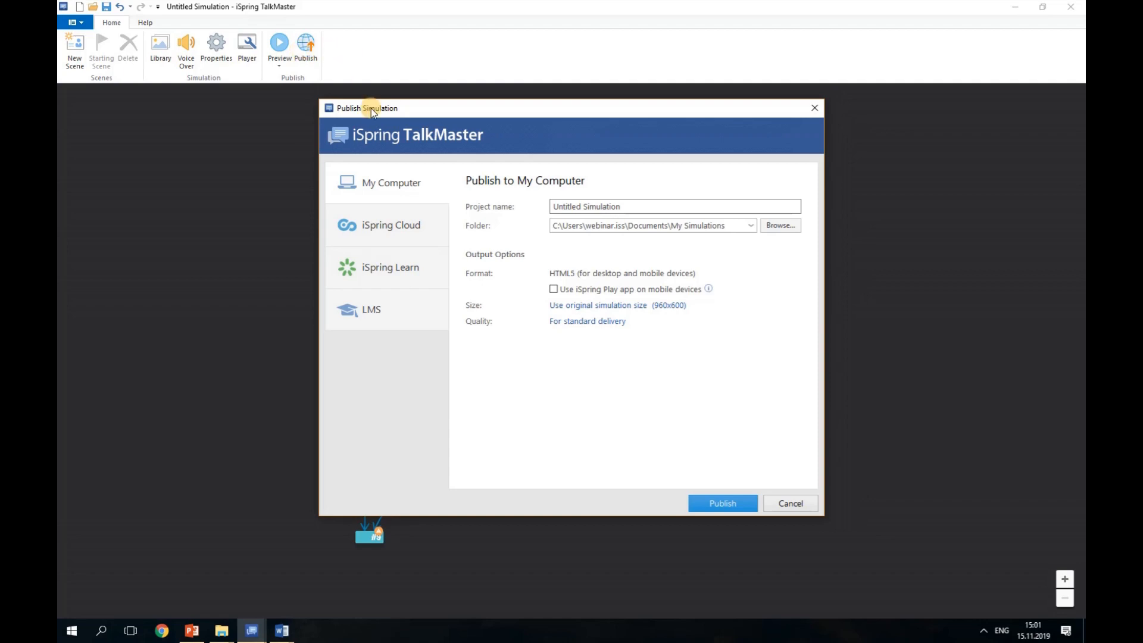
pyautogui.moveTo(633, 204); pyautogui.dragTo(534, 204)
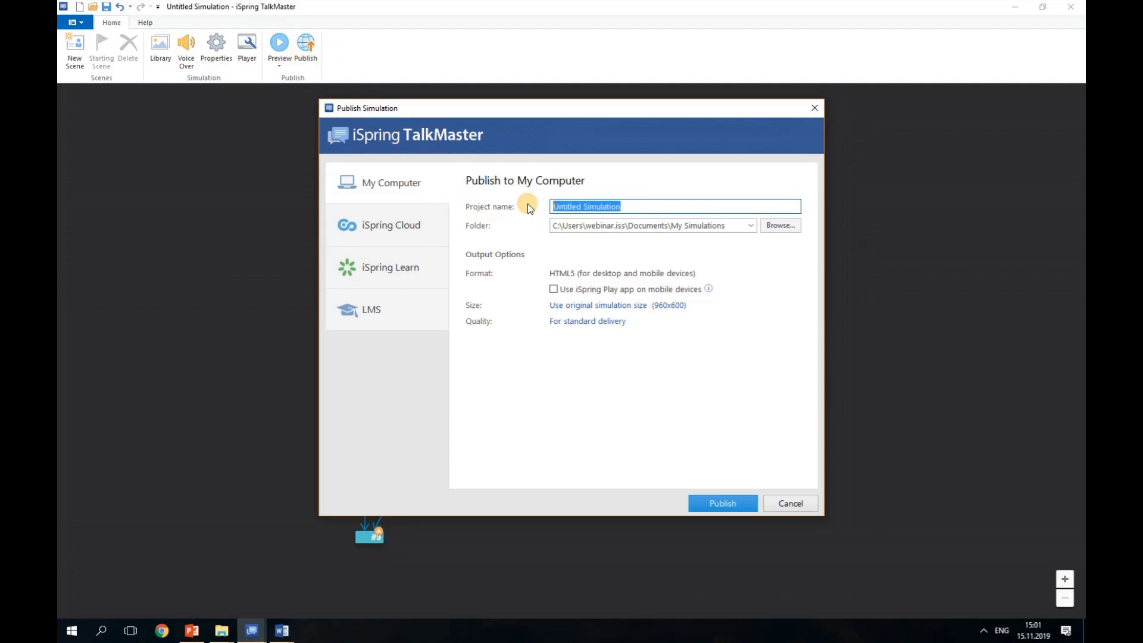
pyautogui.write('C')
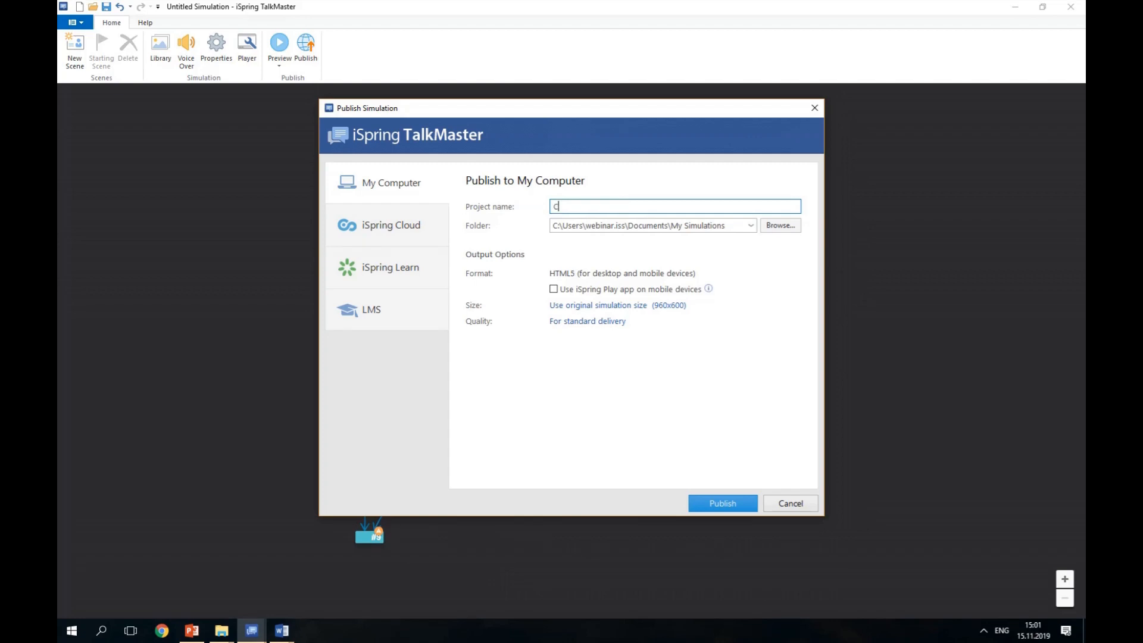
pyautogui.write('ar sale')
# - Review the publishing options for iSpring Cloud, iSpring Learn and LMS
pyautogui.click(399, 234)
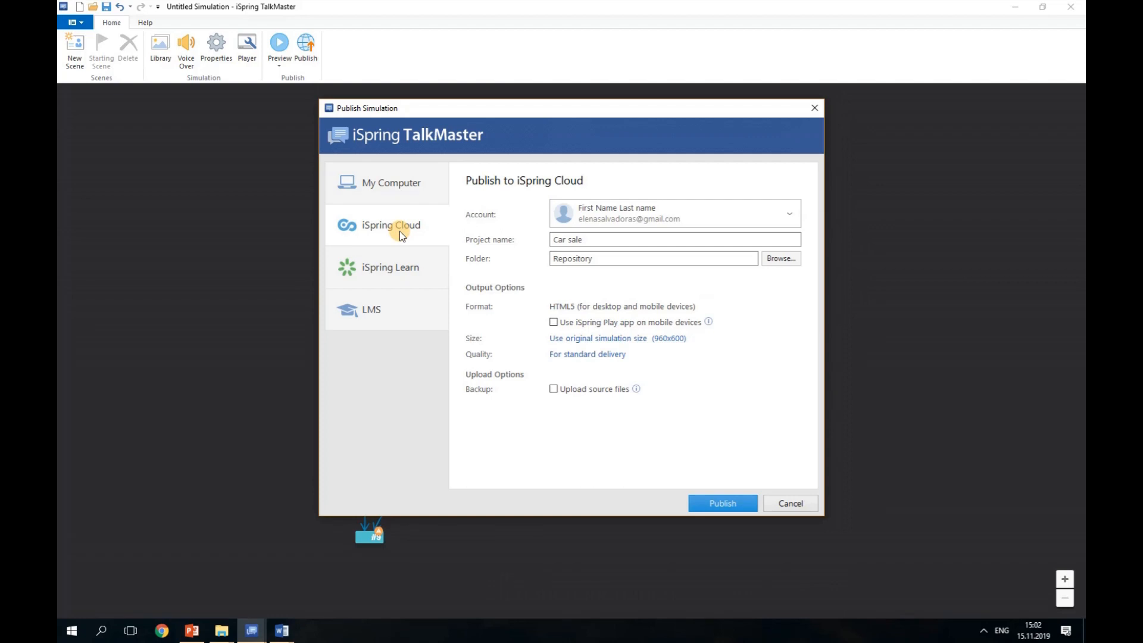
pyautogui.click(389, 269)
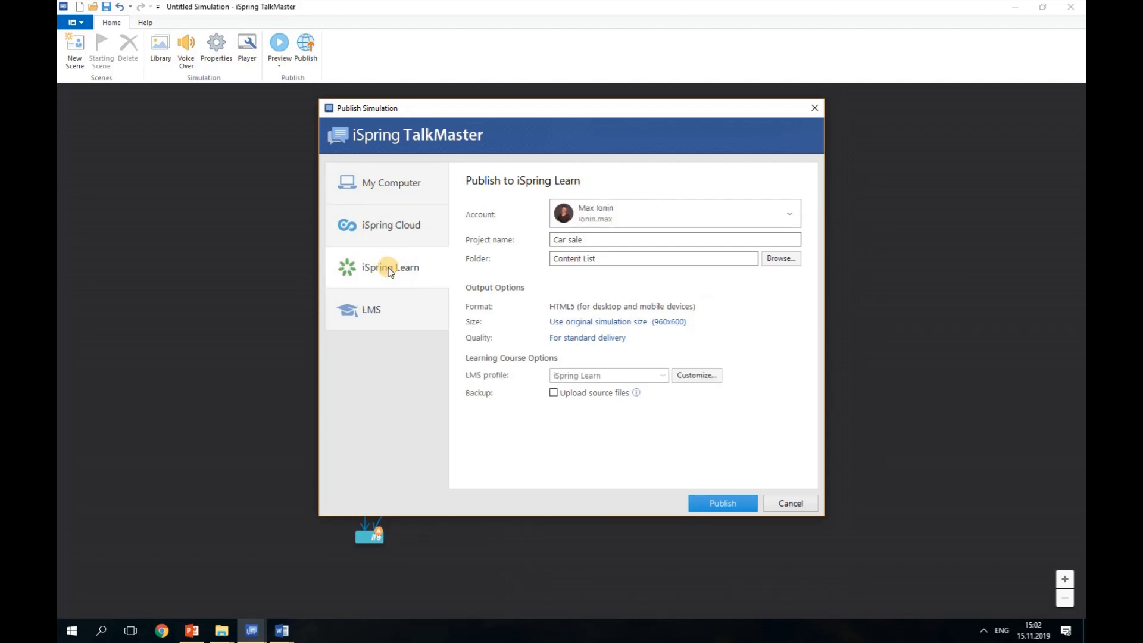
pyautogui.click(383, 311)
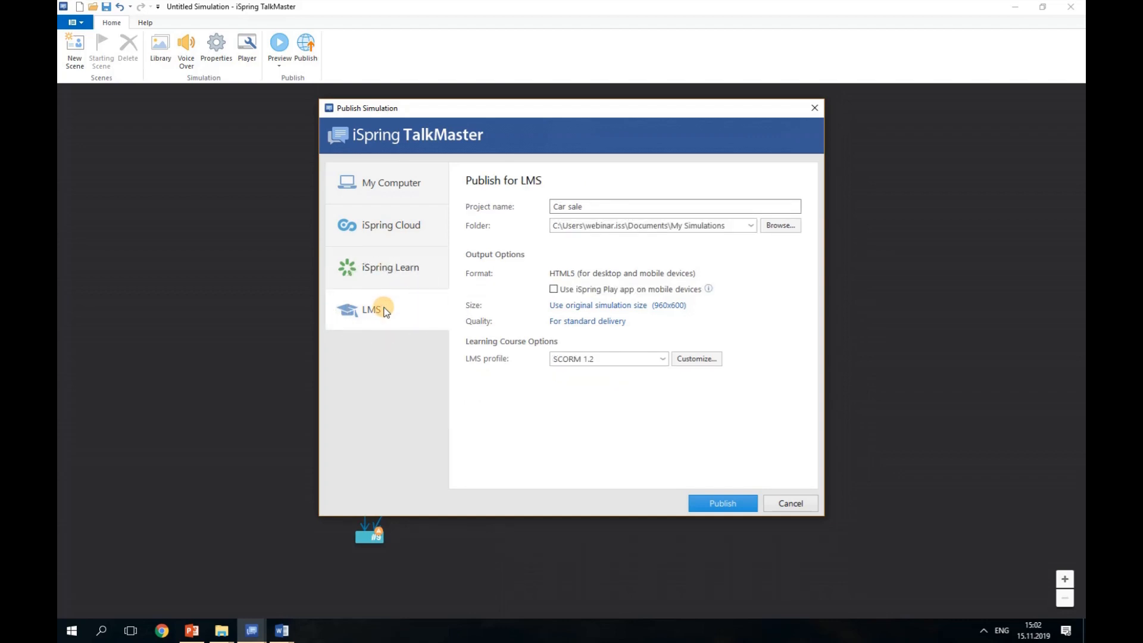
# - Publish the Car sale simulation to My Computer in the My Simulations folder
pyautogui.click(407, 197)
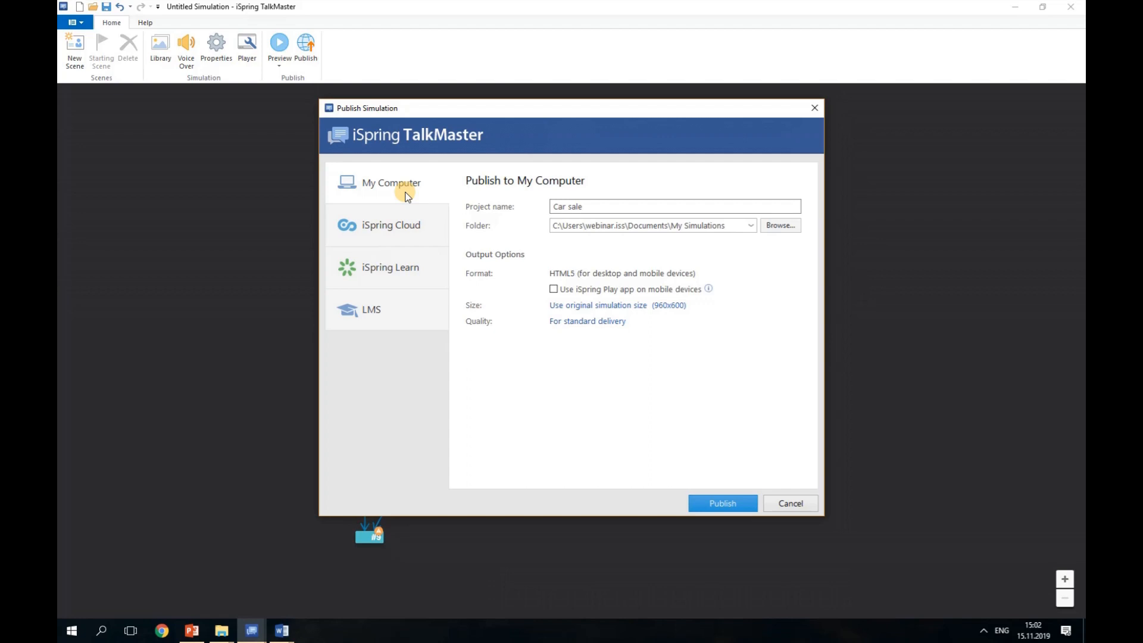
pyautogui.click(553, 291)
pyautogui.click(723, 504)
pyautogui.click(655, 341)
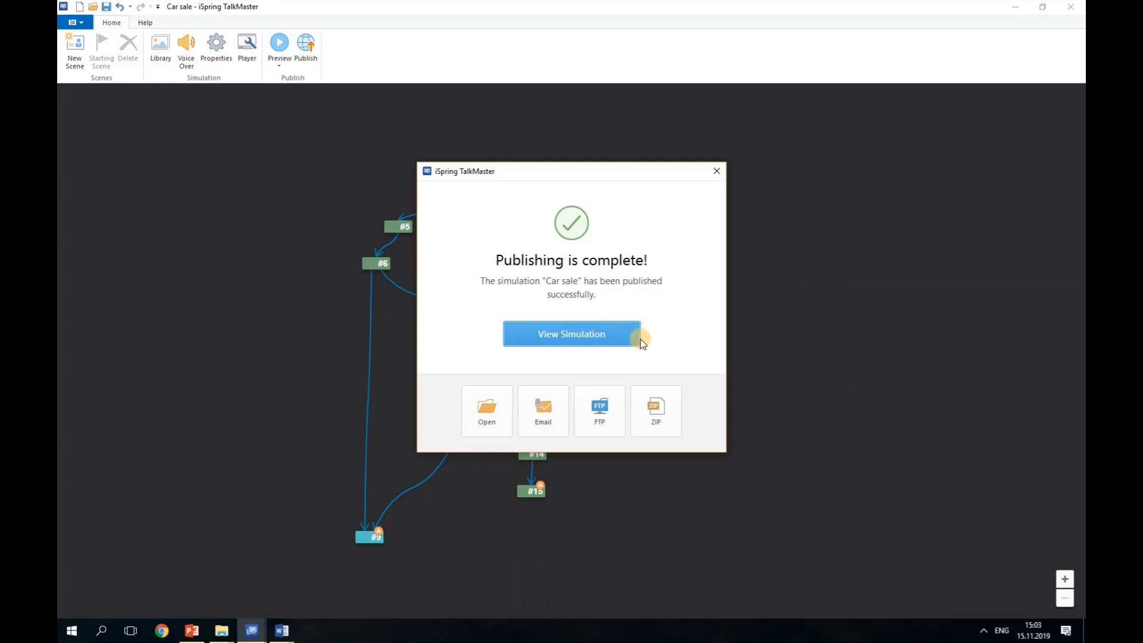
# - View the published simulation in Google Chrome with the browser window maximized
pyautogui.click(631, 339)
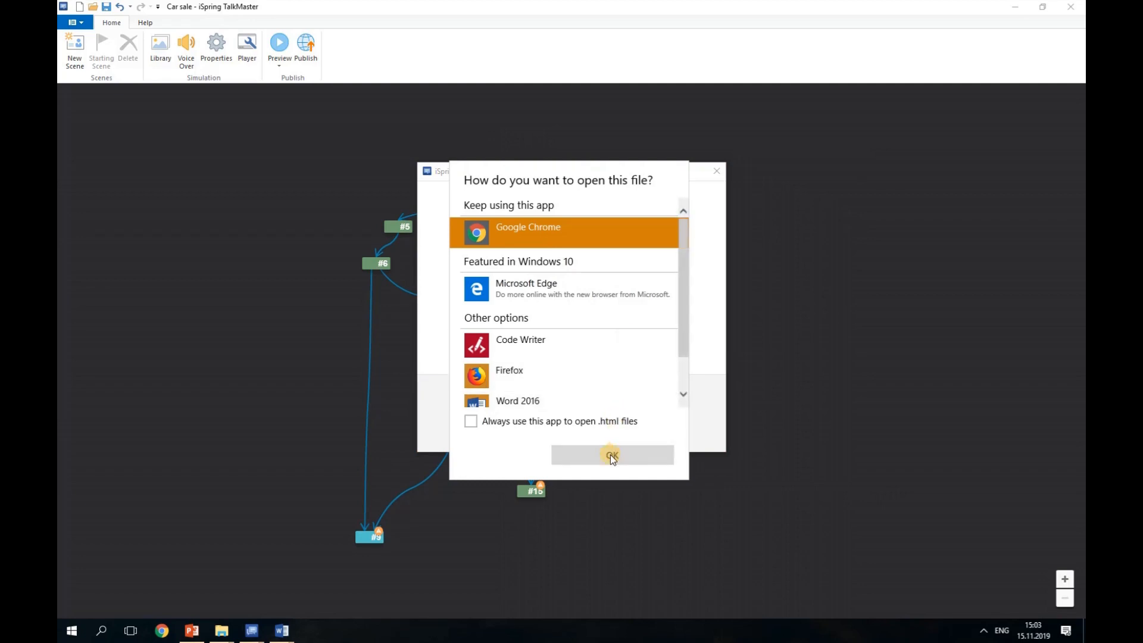
pyautogui.click(611, 455)
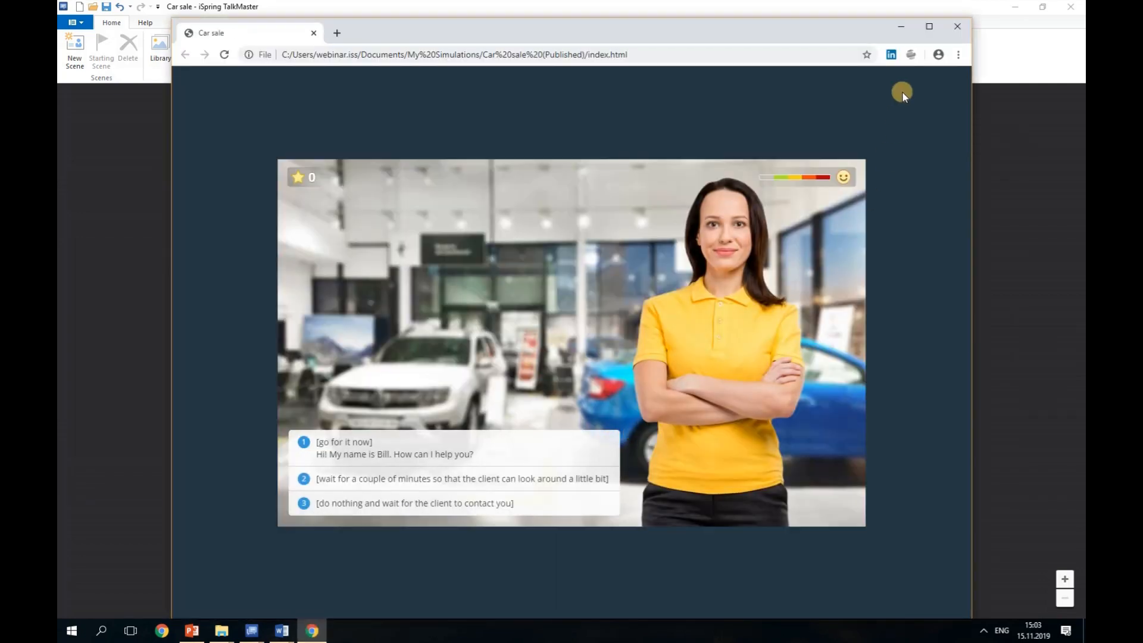
pyautogui.click(930, 26)
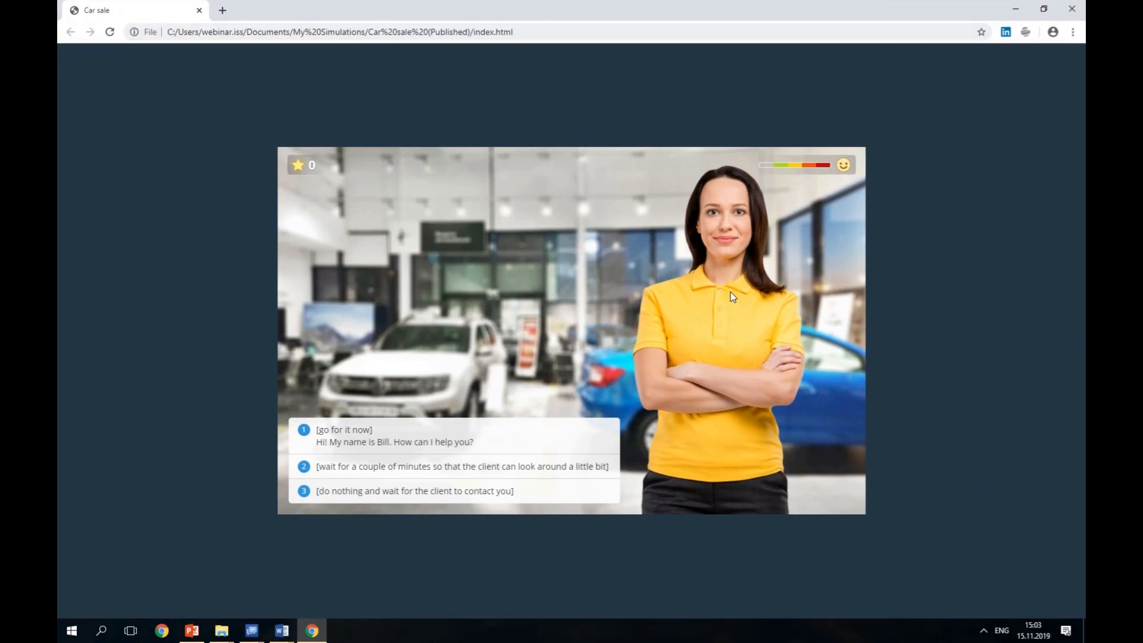
# - Choose the "[go for it now]" reply in the published simulation, cut its voice-over short and continue past the feedback message
pyautogui.click(529, 443)
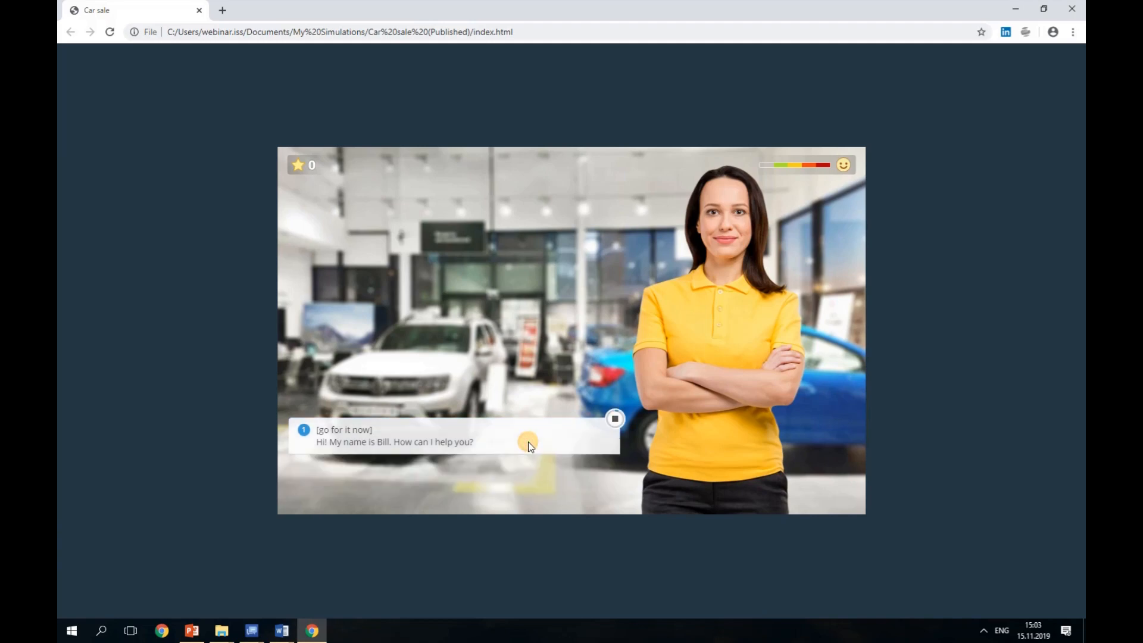
pyautogui.click(617, 421)
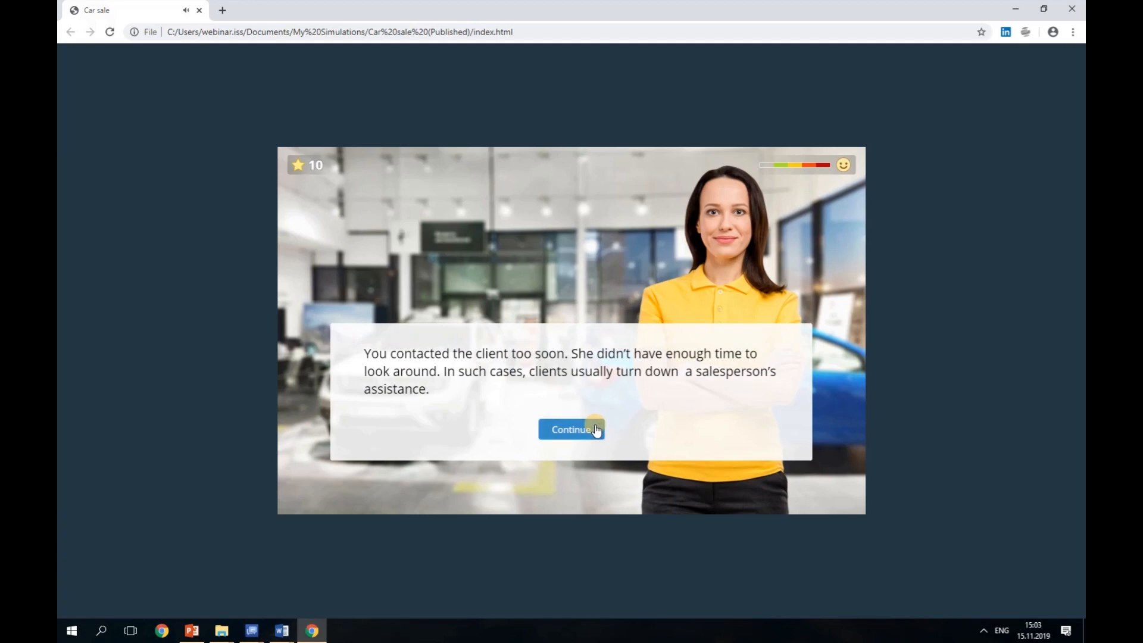
pyautogui.click(577, 433)
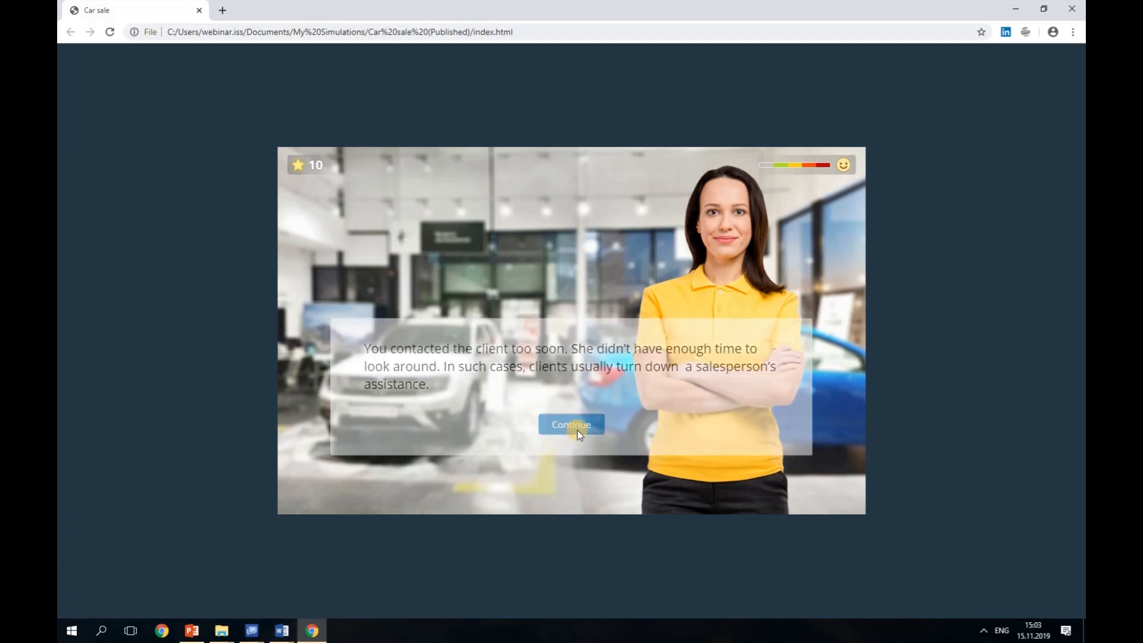